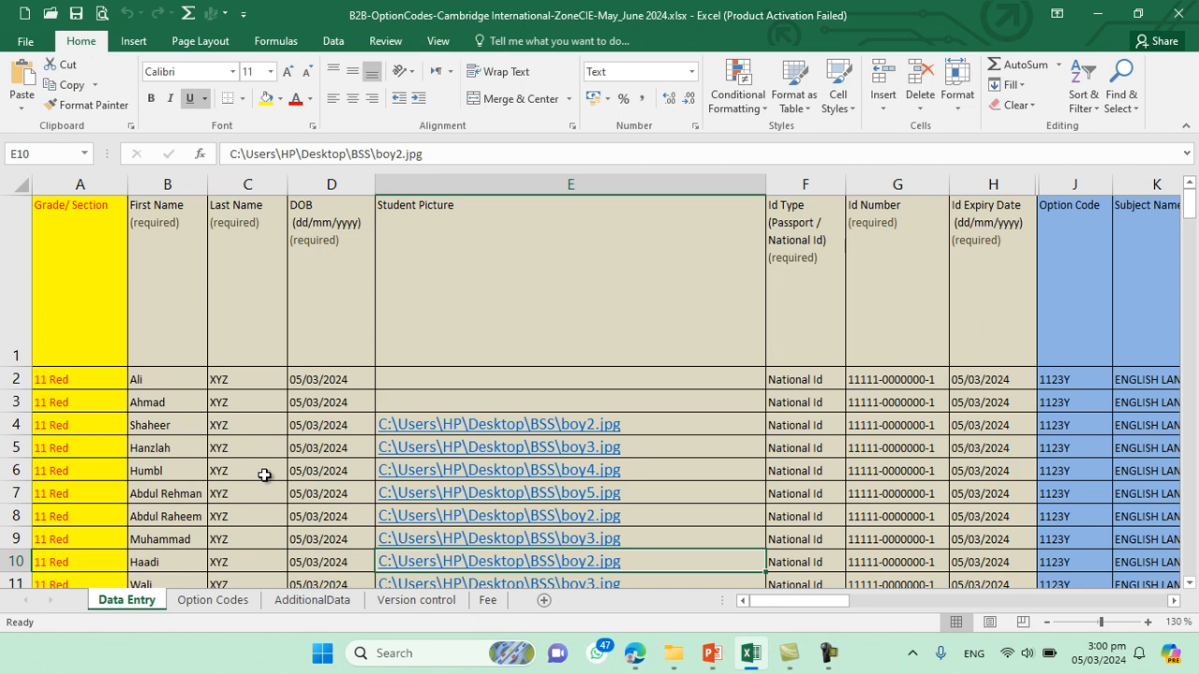
# Review the student records on the Data Entry sheet, from grade and ID details across the subject, fee and guardian columns.
pyautogui.scroll(-7, 98, 380)
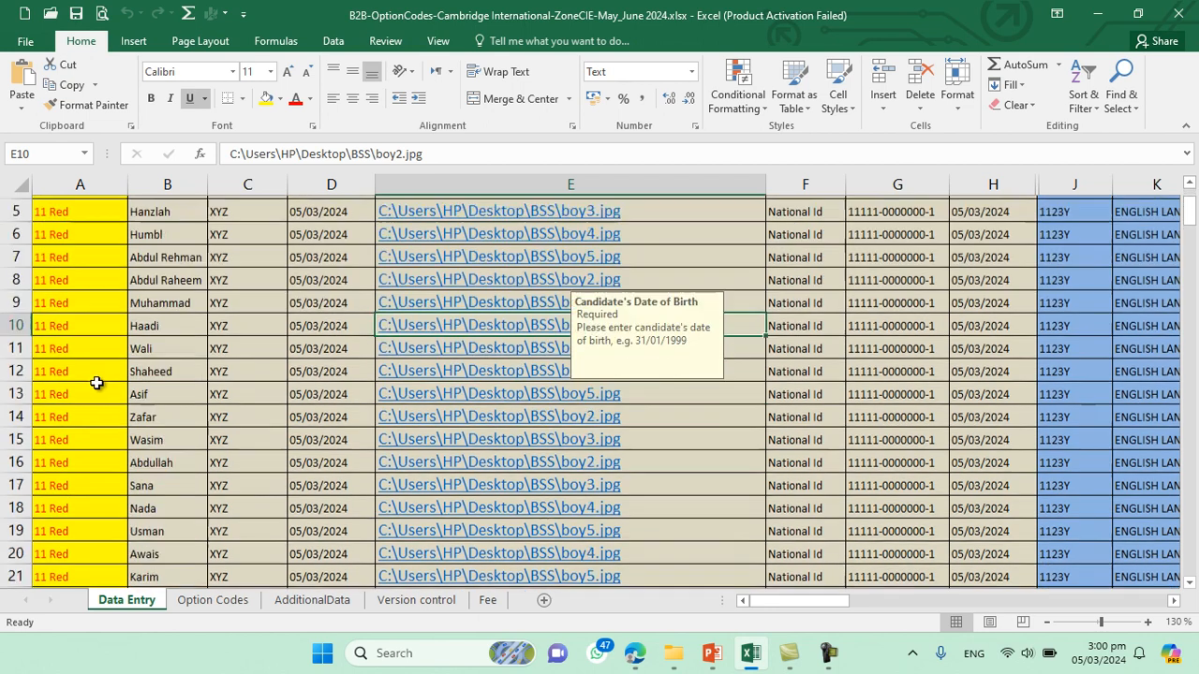
pyautogui.scroll(-1, 97, 383)
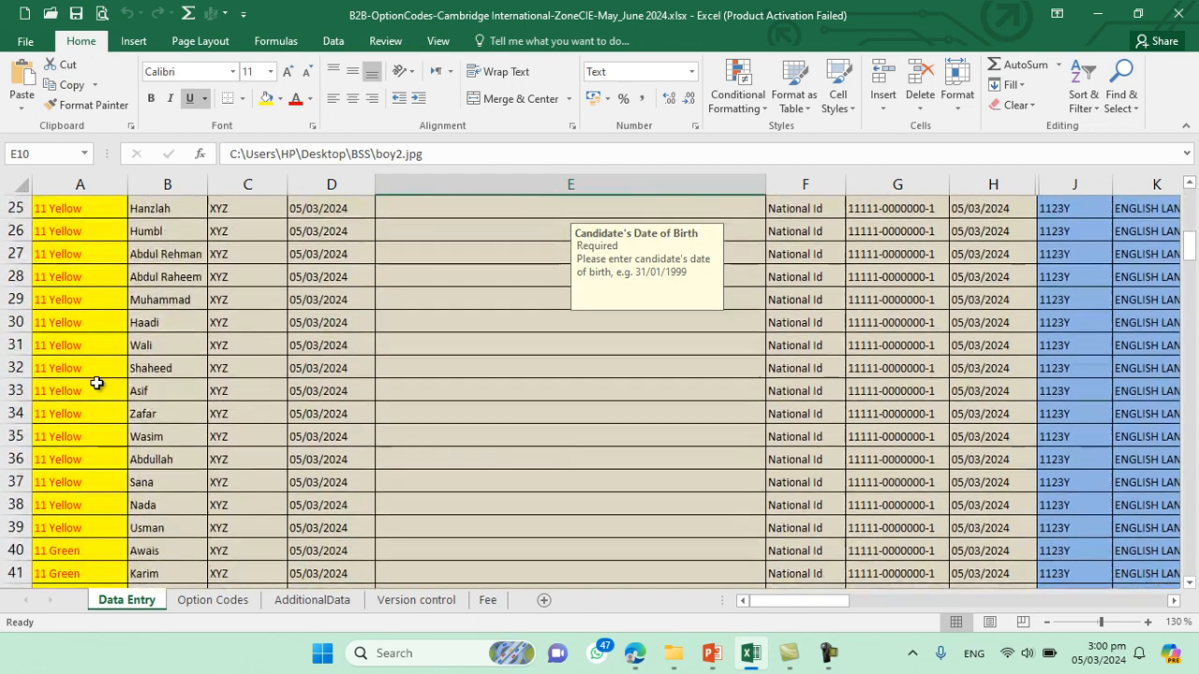
pyautogui.scroll(8, 98, 380)
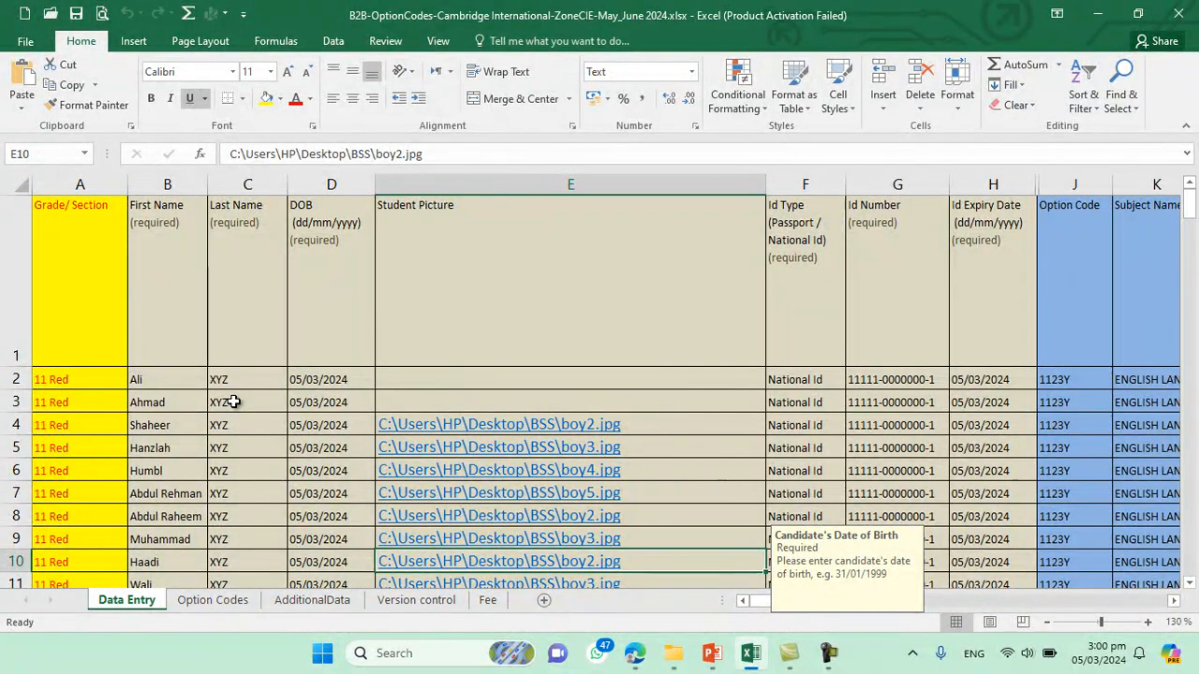
pyautogui.scroll(-2, 241, 415)
pyautogui.scroll(2, 240, 415)
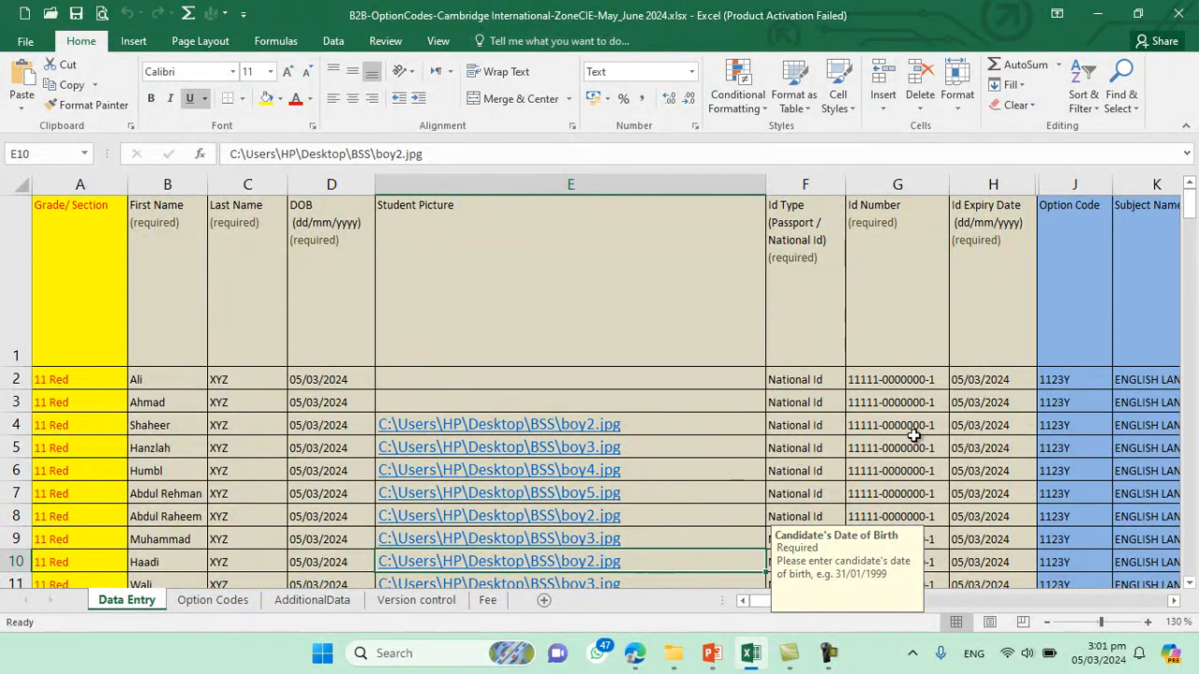
pyautogui.click(1176, 604)
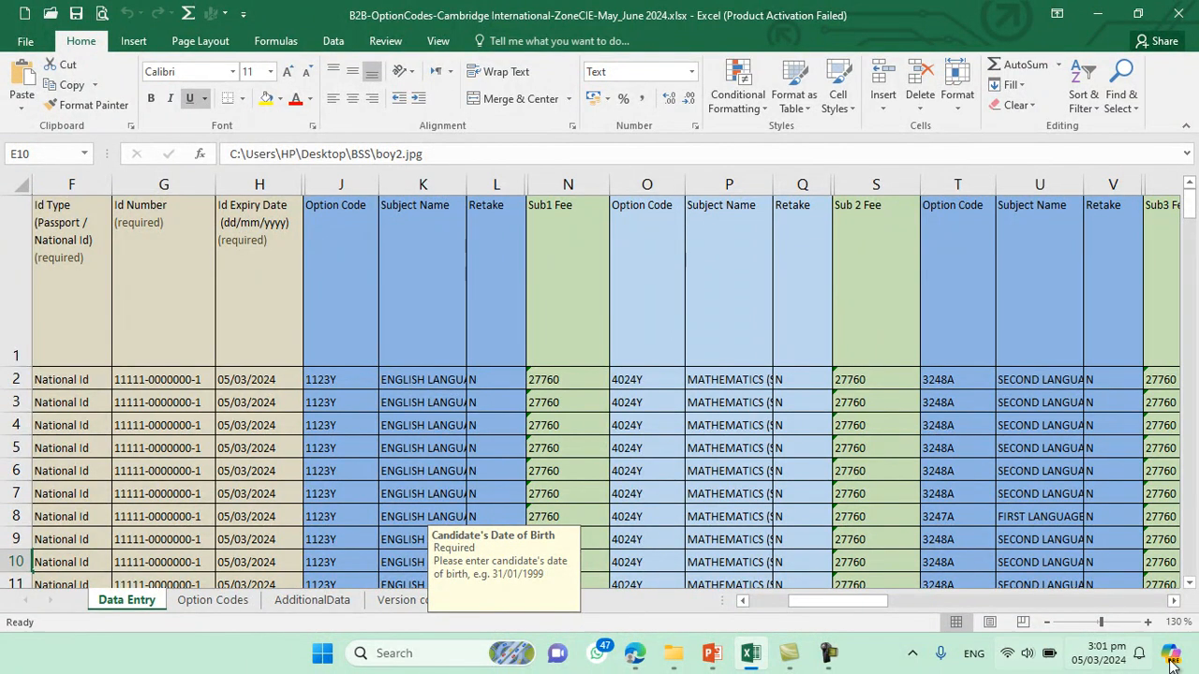
pyautogui.click(1175, 604)
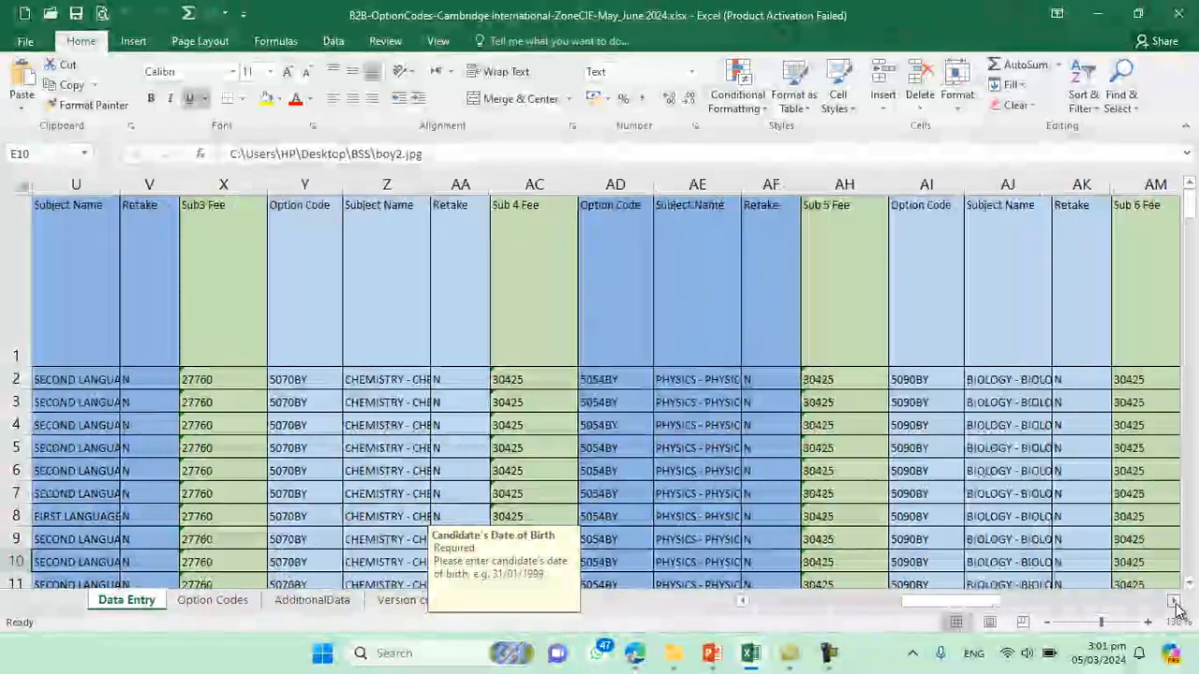
pyautogui.click(1175, 603)
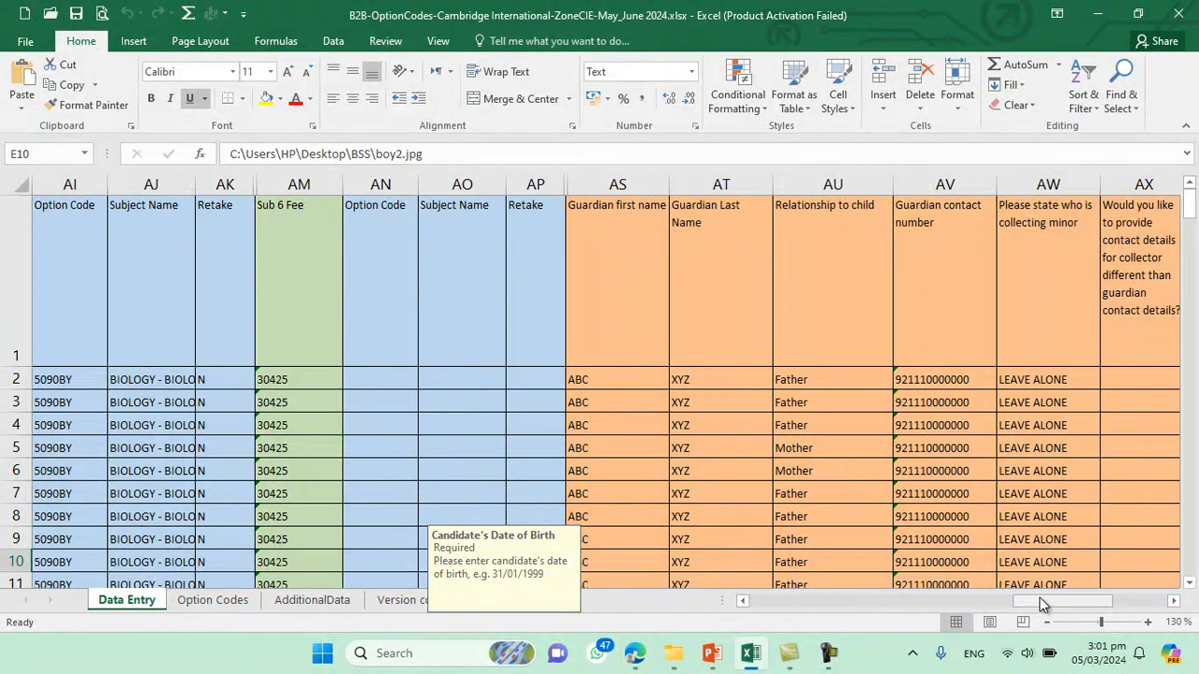
pyautogui.moveTo(1039, 595); pyautogui.dragTo(737, 621)
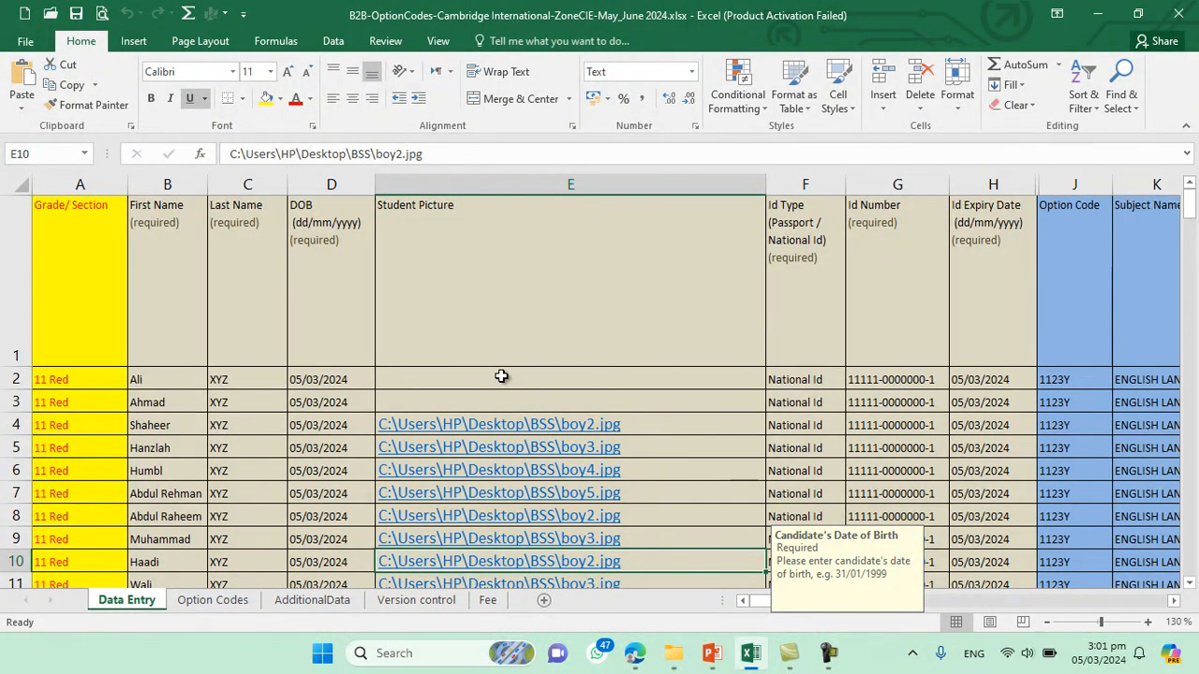
# Switch to File Explorer and copy the full path of boy1.jpg in the Desktop BSS folder.
pyautogui.click(712, 661)
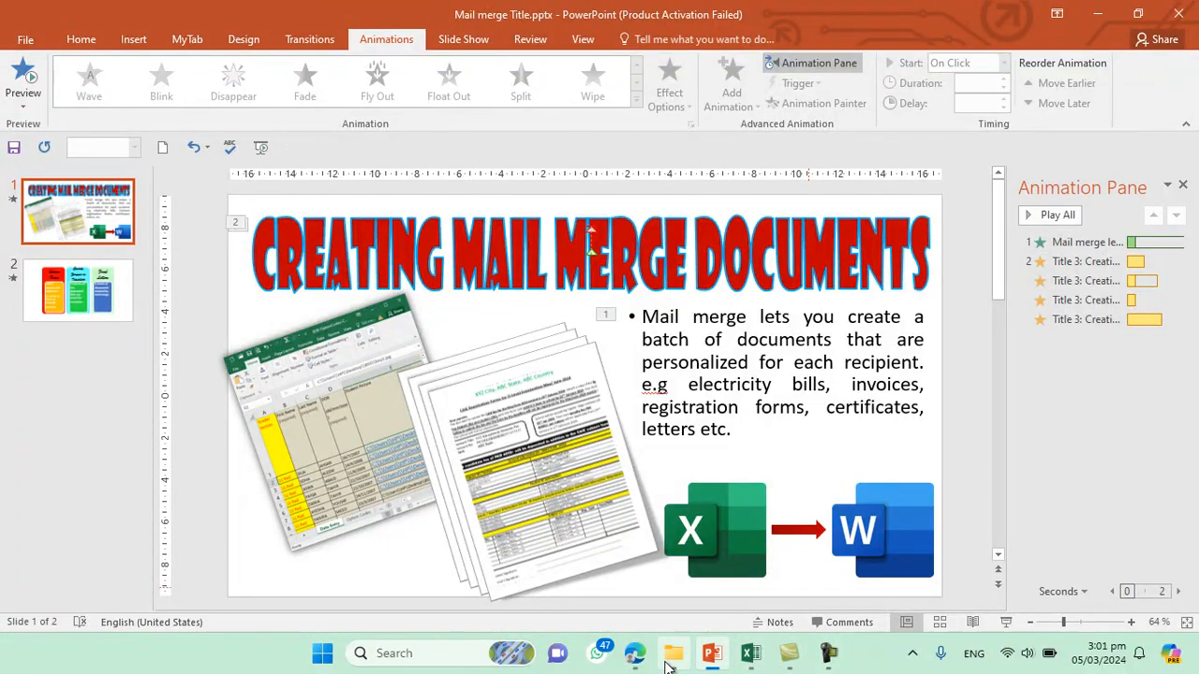
pyautogui.click(673, 660)
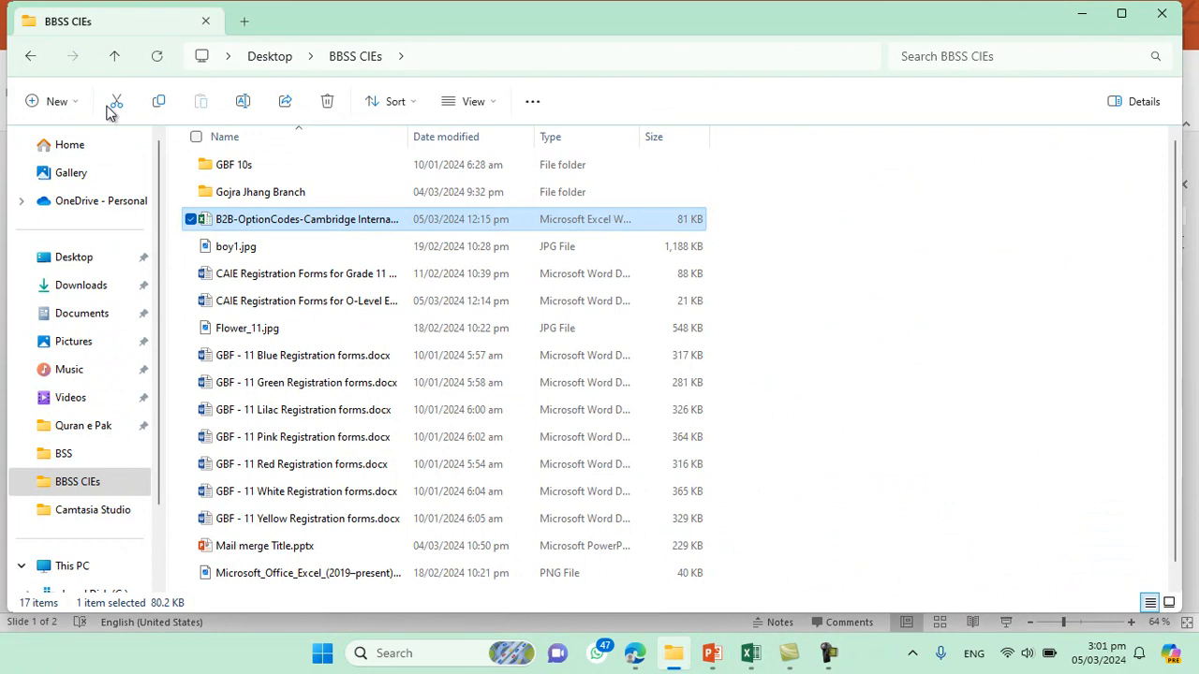
pyautogui.click(65, 459)
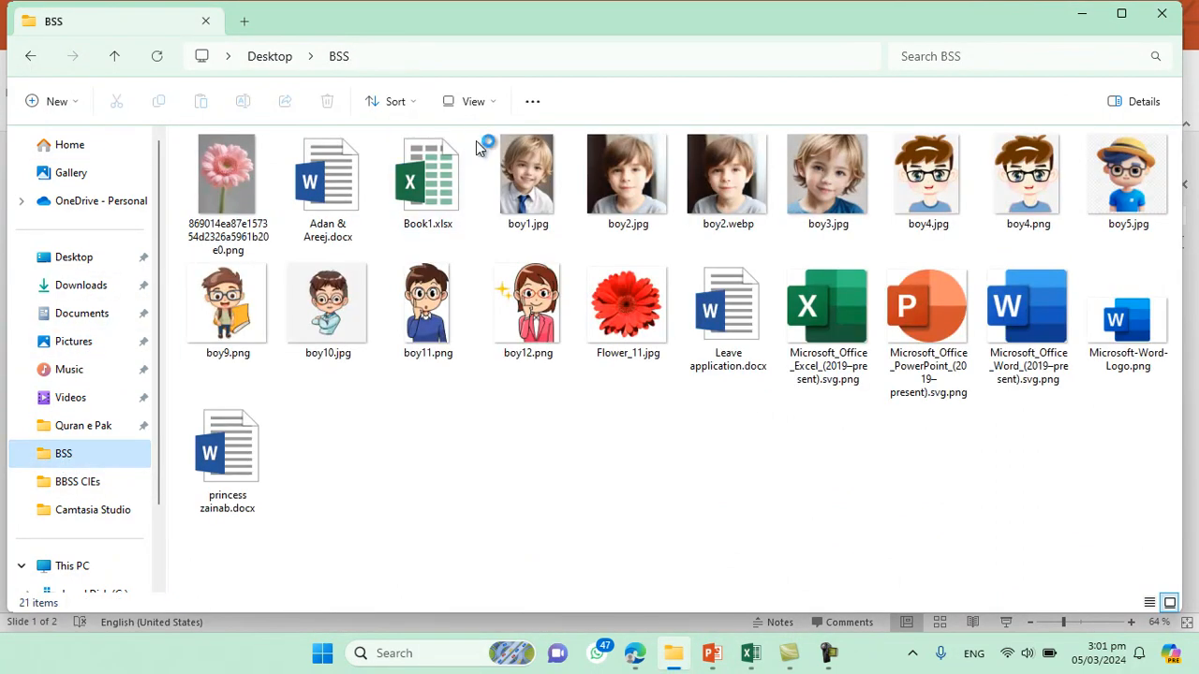
pyautogui.click(531, 178)
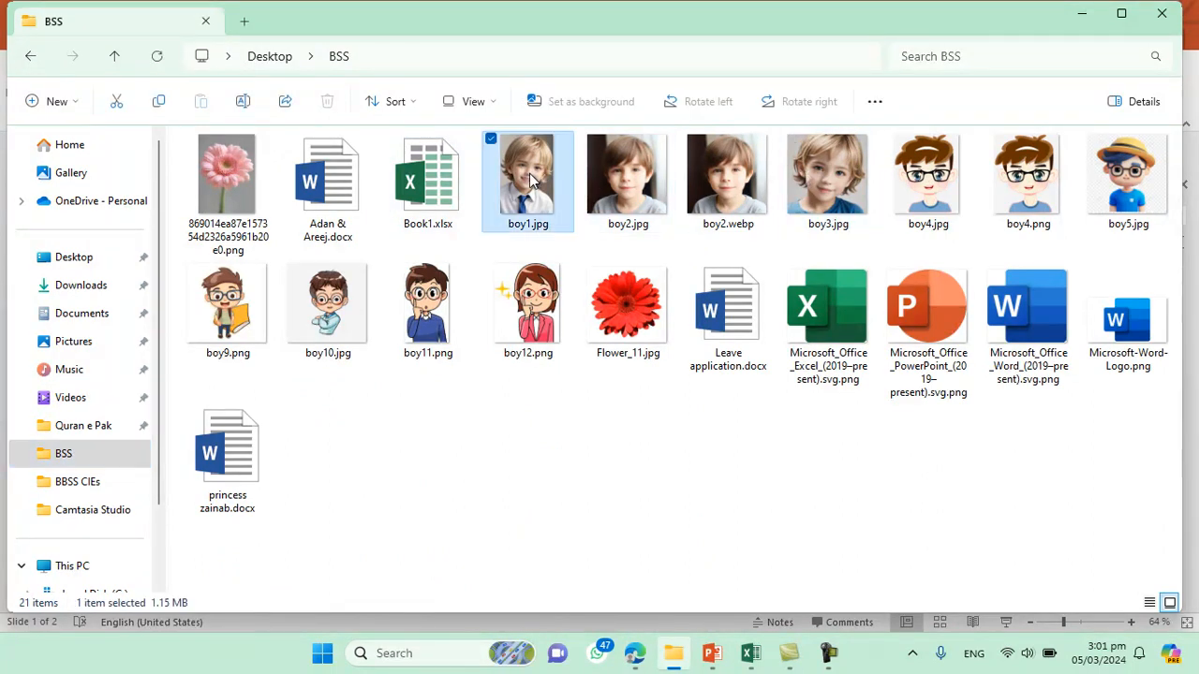
pyautogui.rightClick(529, 174)
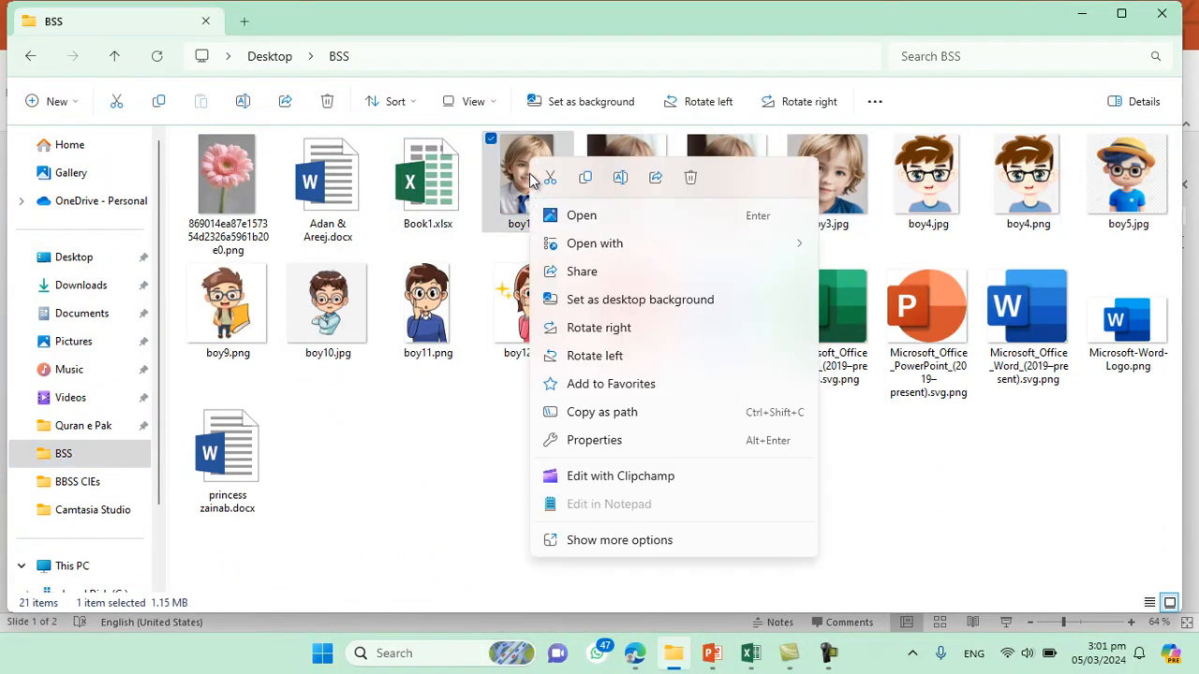
pyautogui.click(607, 416)
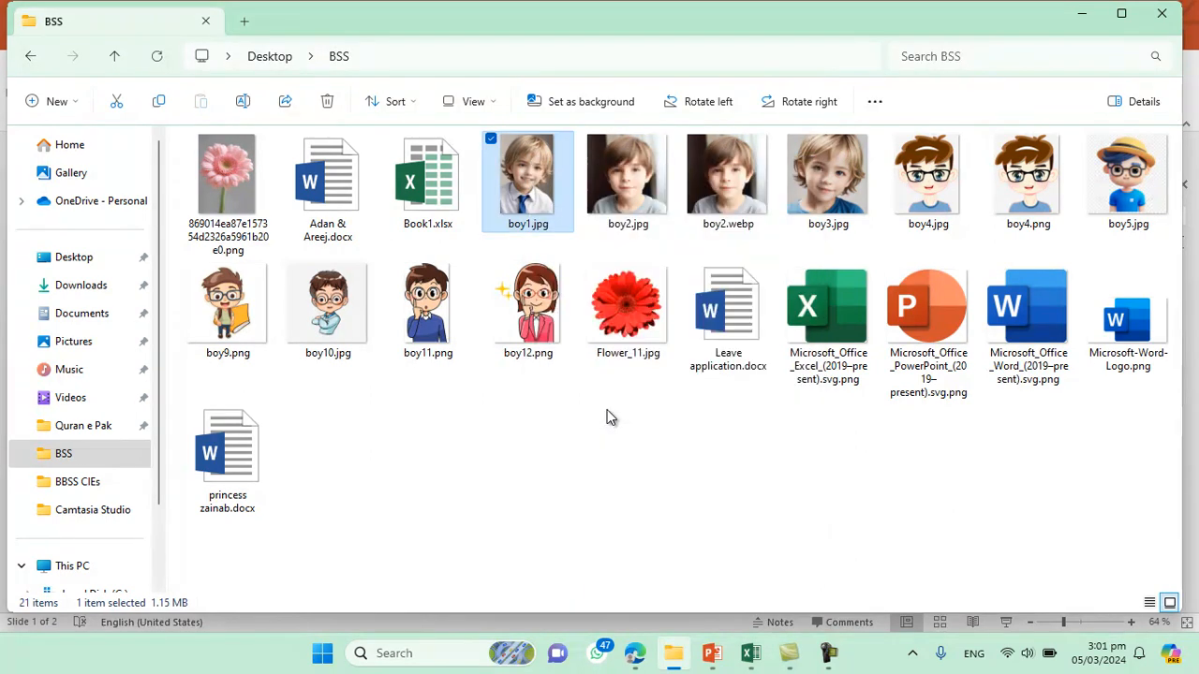
# Back in the Excel workbook, paste the boy1.jpg path into the Student Picture cell E2.
pyautogui.click(751, 653)
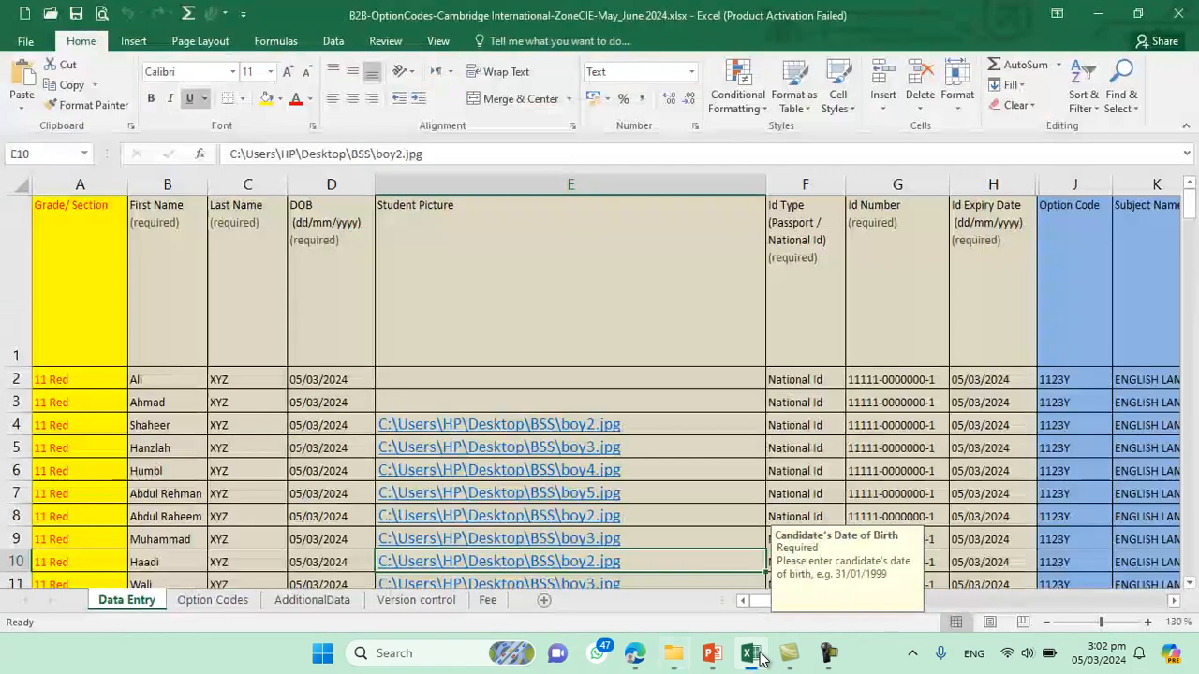
pyautogui.click(473, 377)
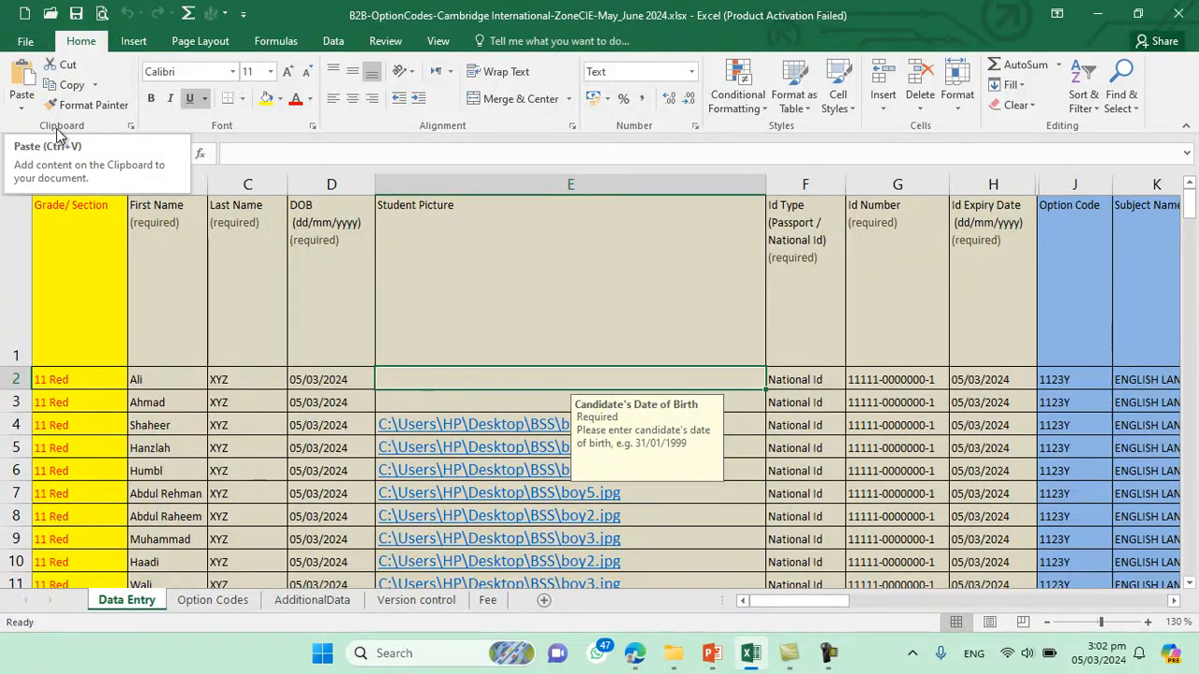
pyautogui.click(23, 82)
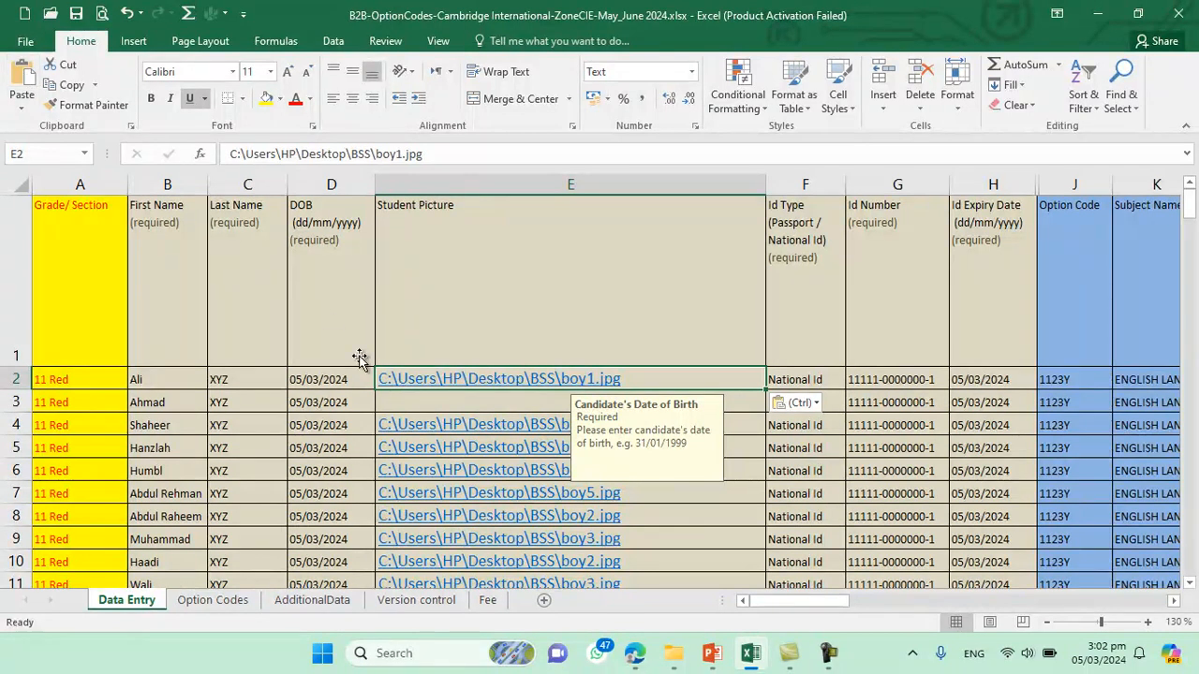
# Copy the full path of boy11.png from the BSS folder and paste it into Student Picture cell E3 in Excel.
pyautogui.click(676, 656)
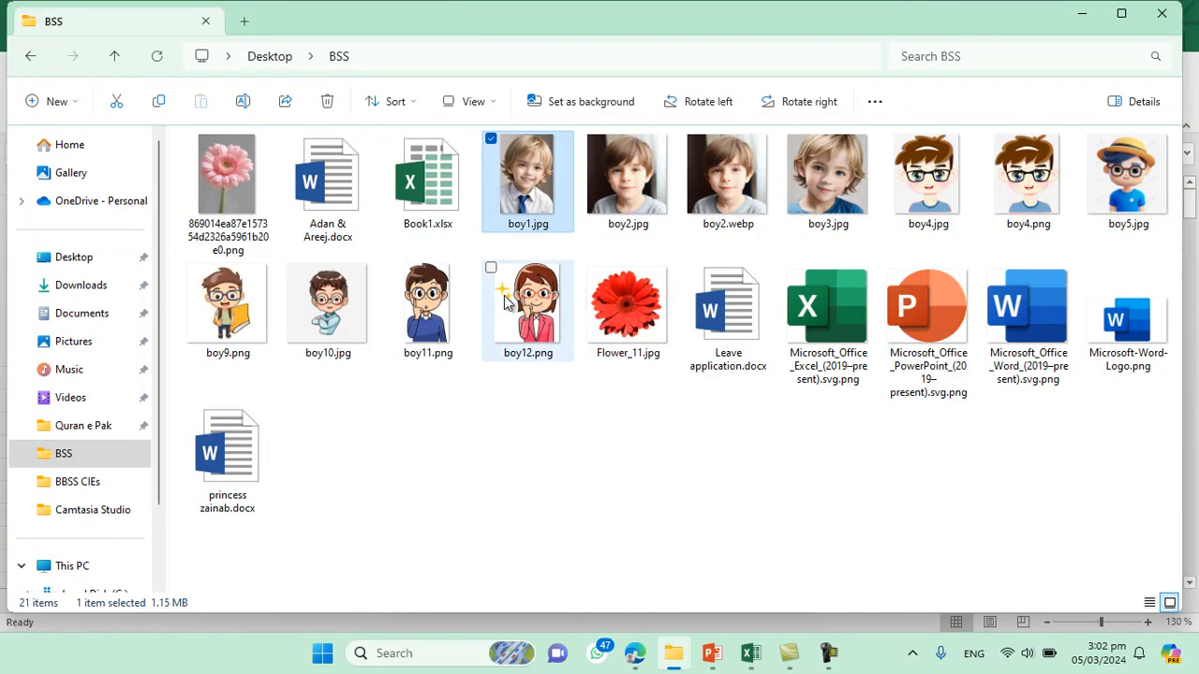
pyautogui.rightClick(415, 293)
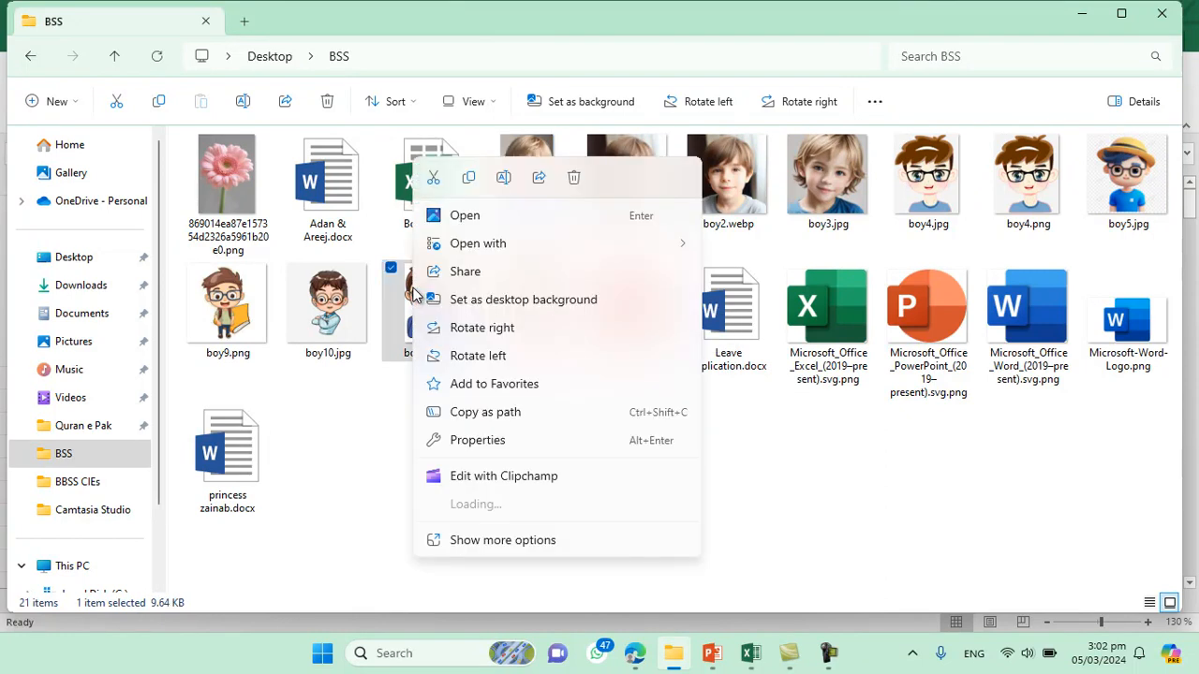
pyautogui.click(466, 415)
pyautogui.click(750, 653)
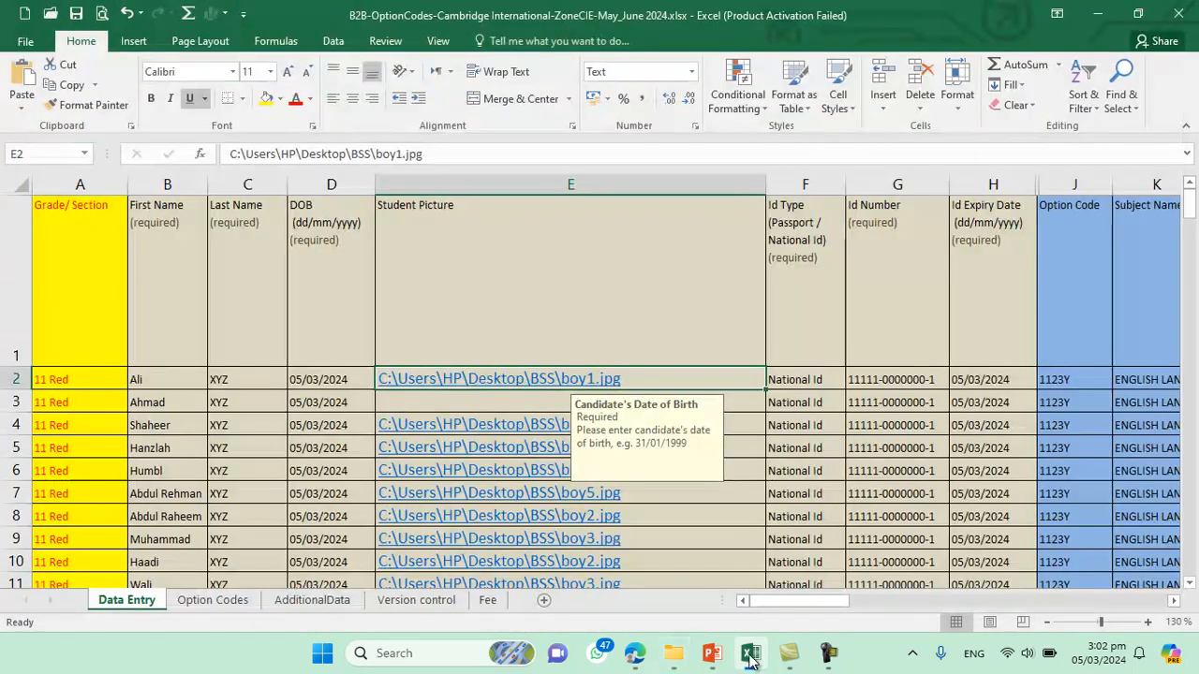
pyautogui.click(452, 401)
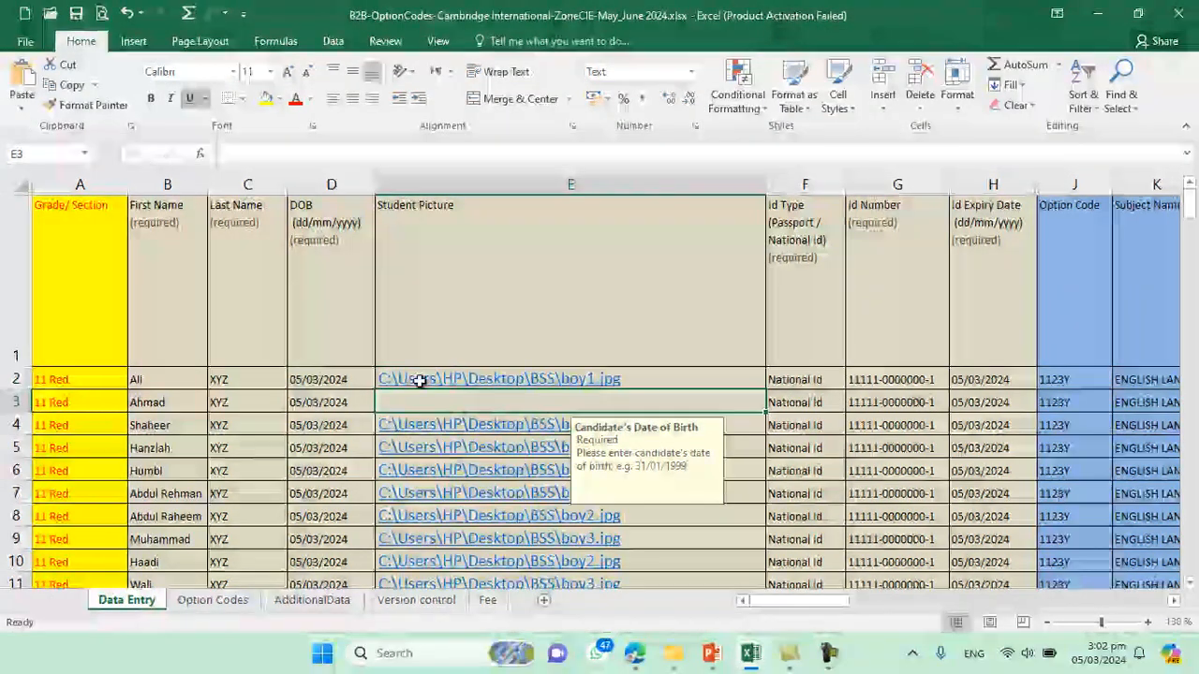
pyautogui.click(13, 82)
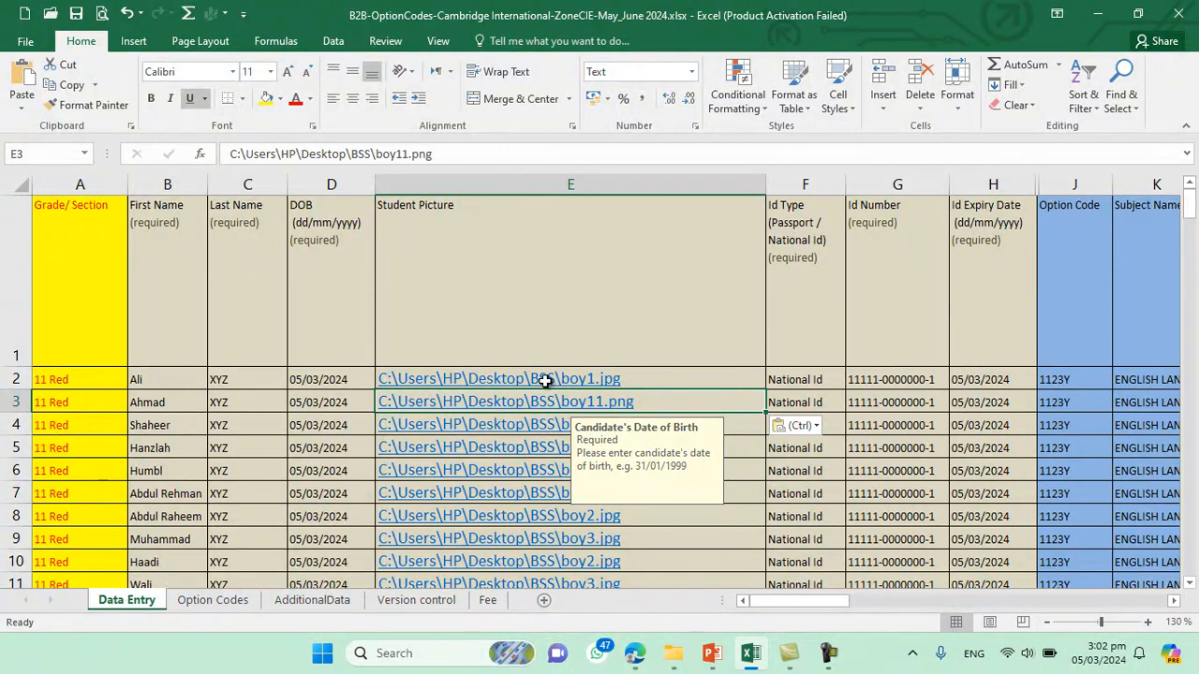
# Replace every single backslash \ with a double backslash \\ in the Student Picture paths in E2:E22.
pyautogui.moveTo(546, 378); pyautogui.dragTo(560, 524)
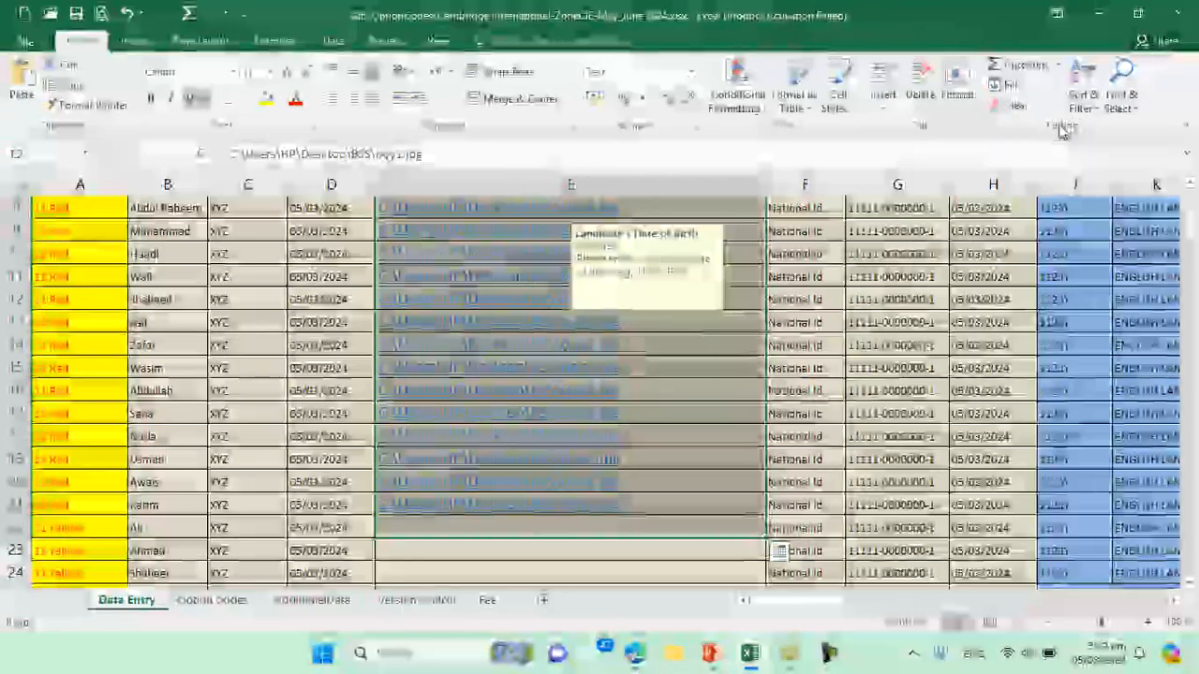
pyautogui.click(1129, 100)
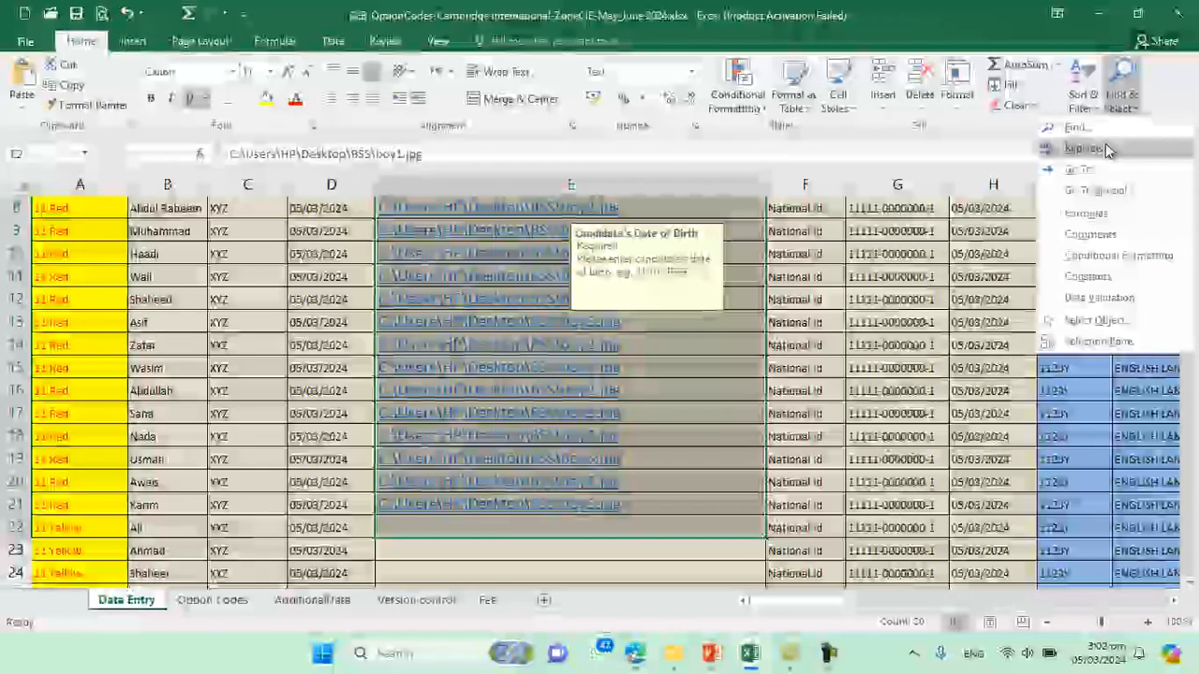
pyautogui.click(1105, 147)
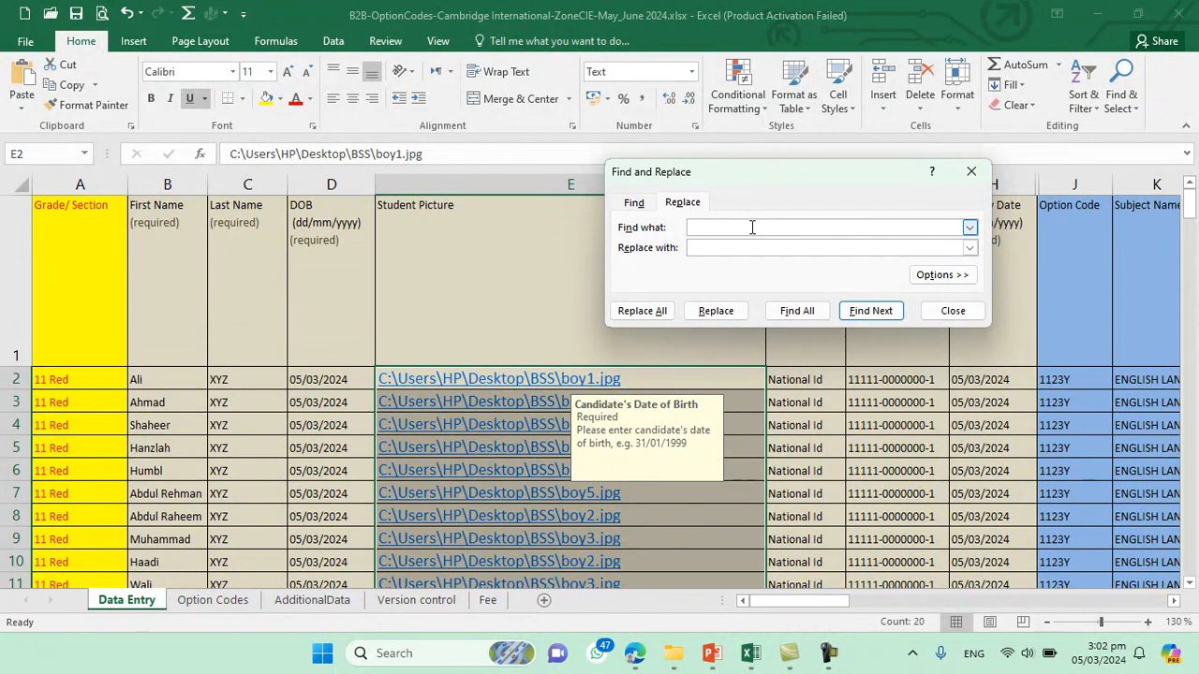
pyautogui.write('\\')
pyautogui.click(738, 245)
pyautogui.write('\\\\')
pyautogui.click(646, 312)
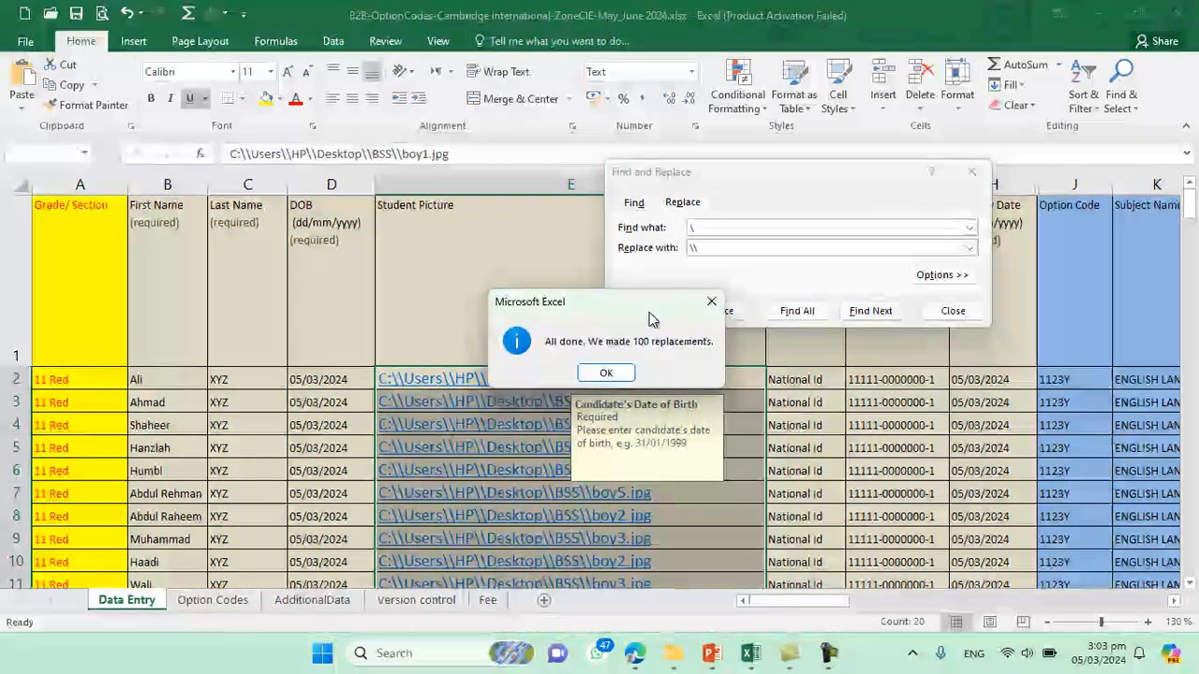
pyautogui.click(616, 374)
pyautogui.click(950, 312)
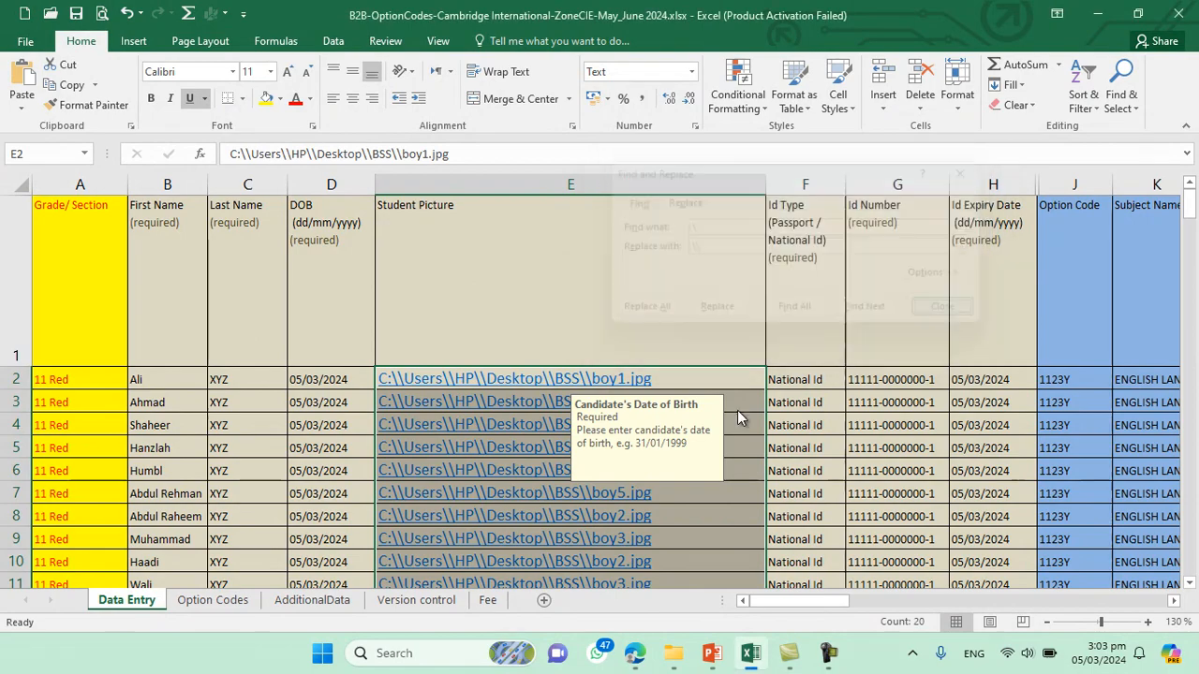
# Check the Student Picture paths, close the workbook and save its changes.
pyautogui.scroll(-2, 736, 450)
pyautogui.scroll(1, 529, 421)
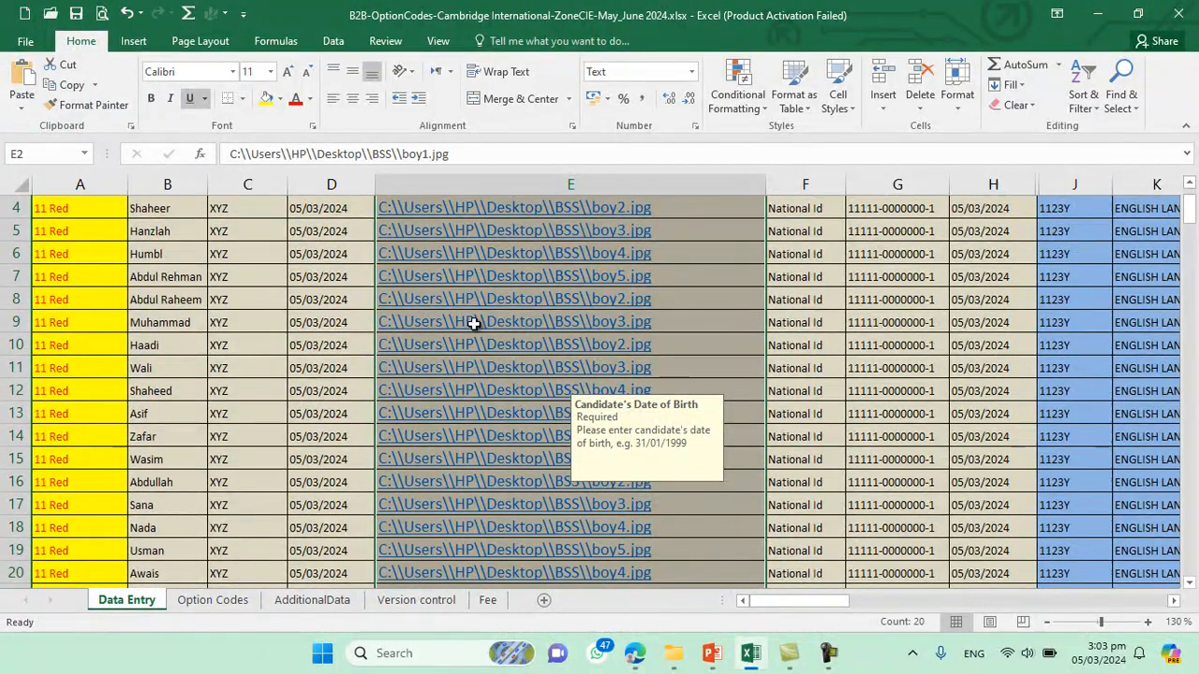
pyautogui.scroll(1, 630, 338)
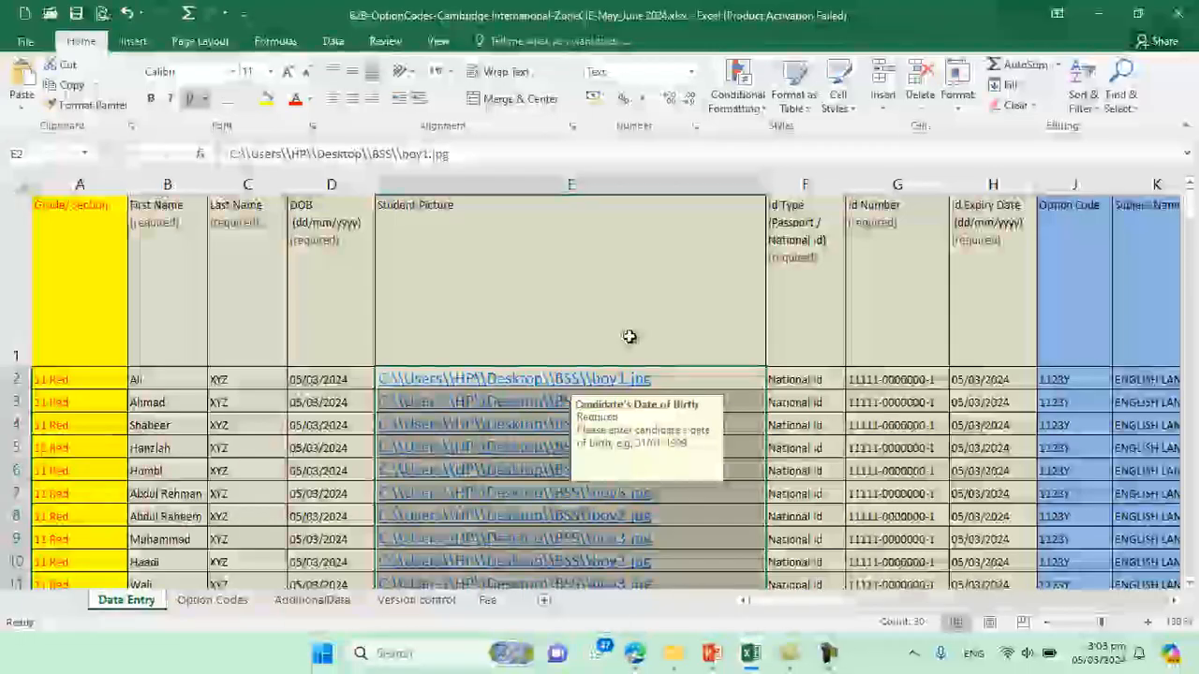
pyautogui.click(1182, 14)
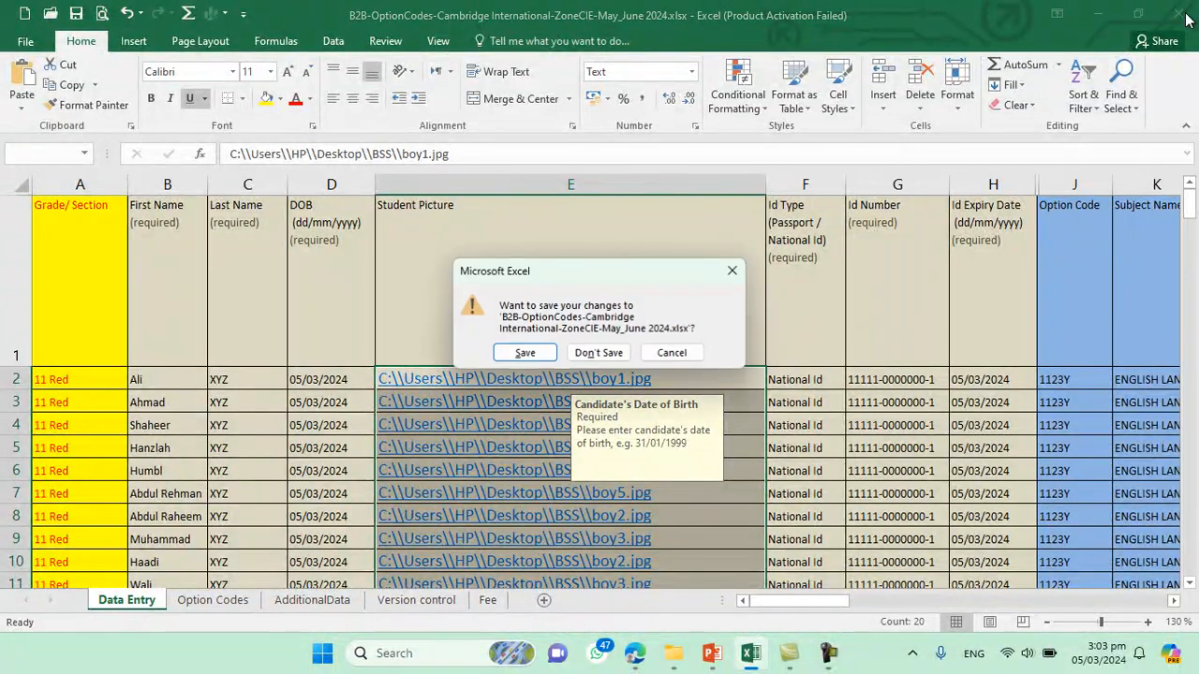
pyautogui.click(525, 353)
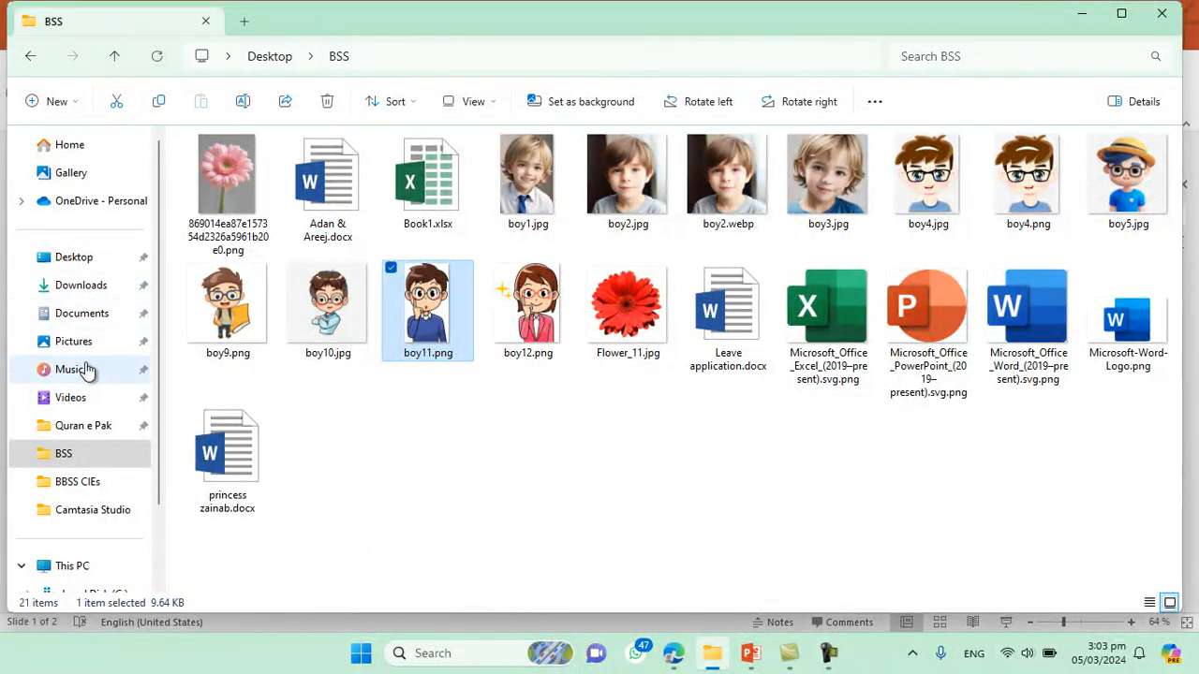
# Open the Word document CAIE Registration Forms for O-Level Exams.docx from the BBSS CIEs folder.
pyautogui.click(64, 483)
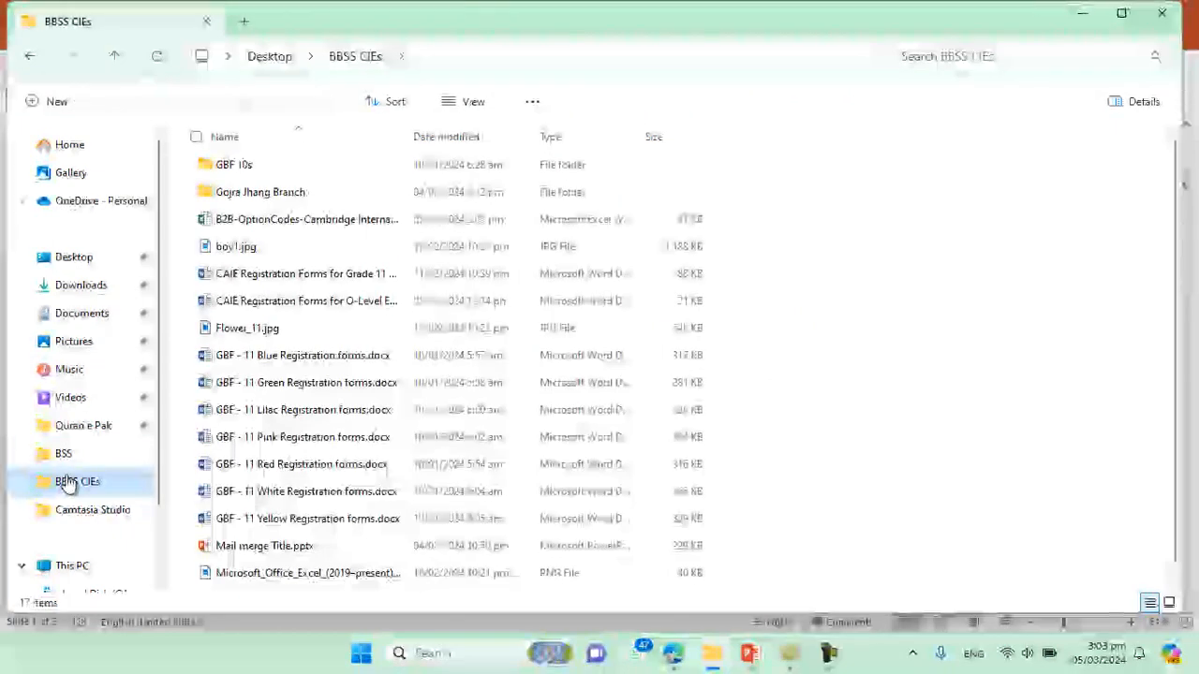
pyautogui.doubleClick(241, 304)
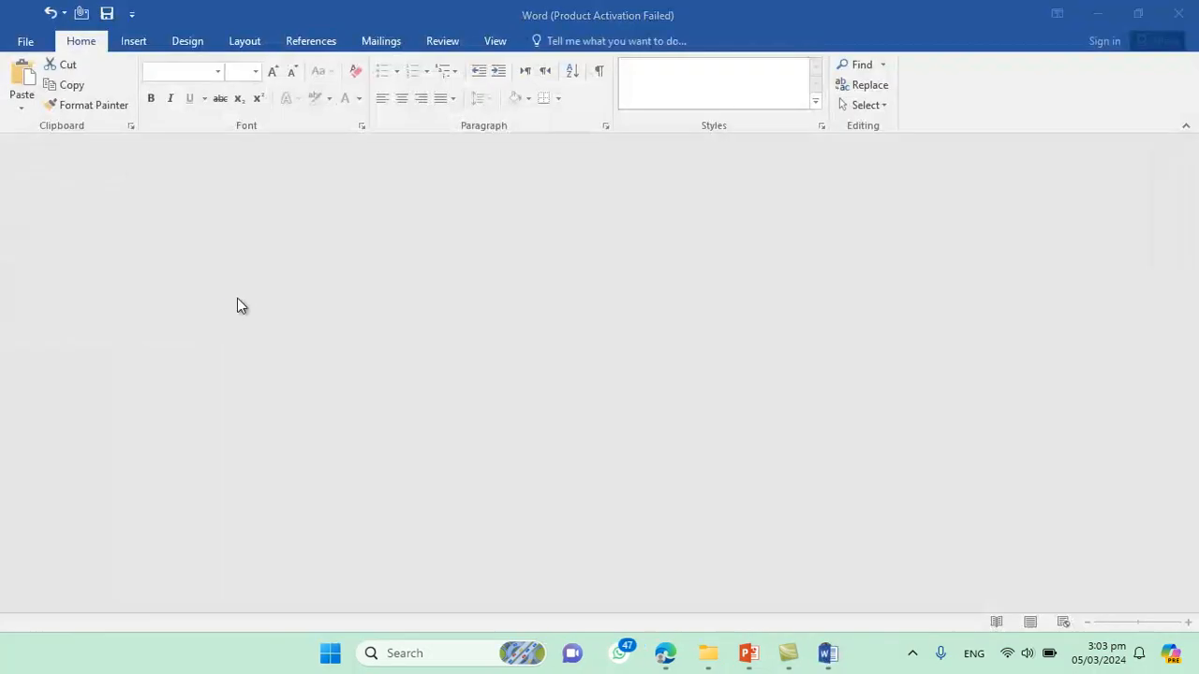
pyautogui.click(568, 409)
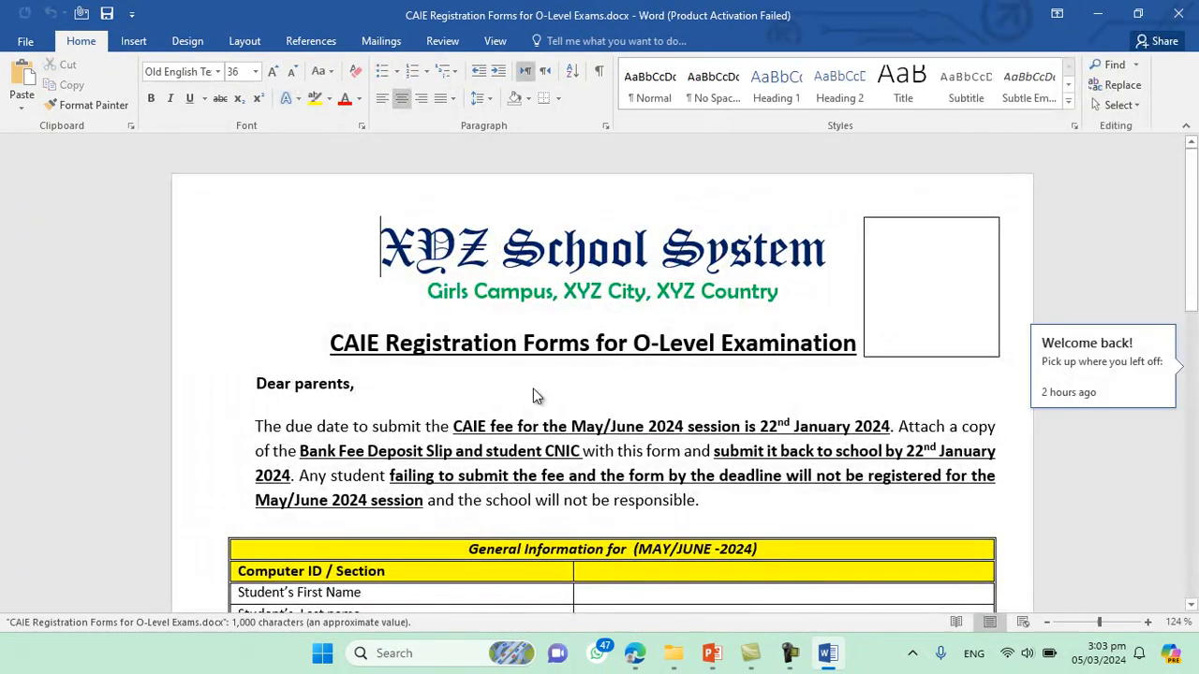
pyautogui.scroll(-2, 533, 388)
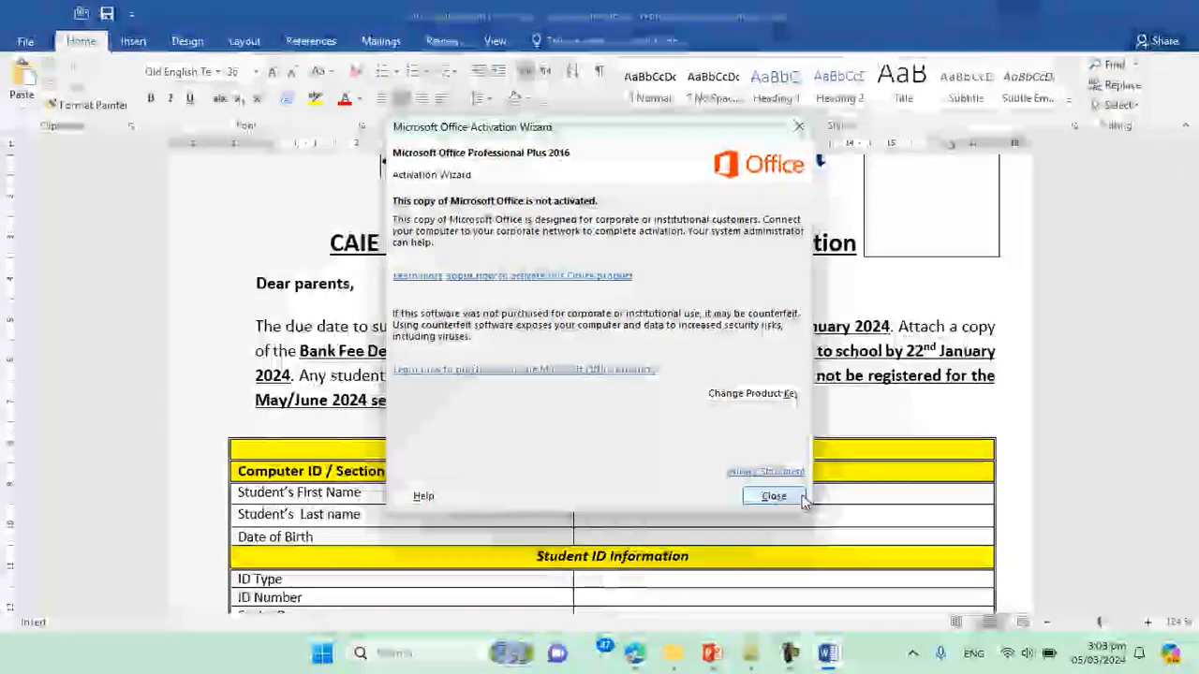
# Dismiss the Office activation notice and look through the CAIE registration form from its heading to its end.
pyautogui.click(799, 498)
pyautogui.scroll(-9, 792, 444)
pyautogui.scroll(-2, 792, 444)
pyautogui.scroll(6, 791, 444)
pyautogui.scroll(7, 791, 444)
pyautogui.scroll(1, 791, 444)
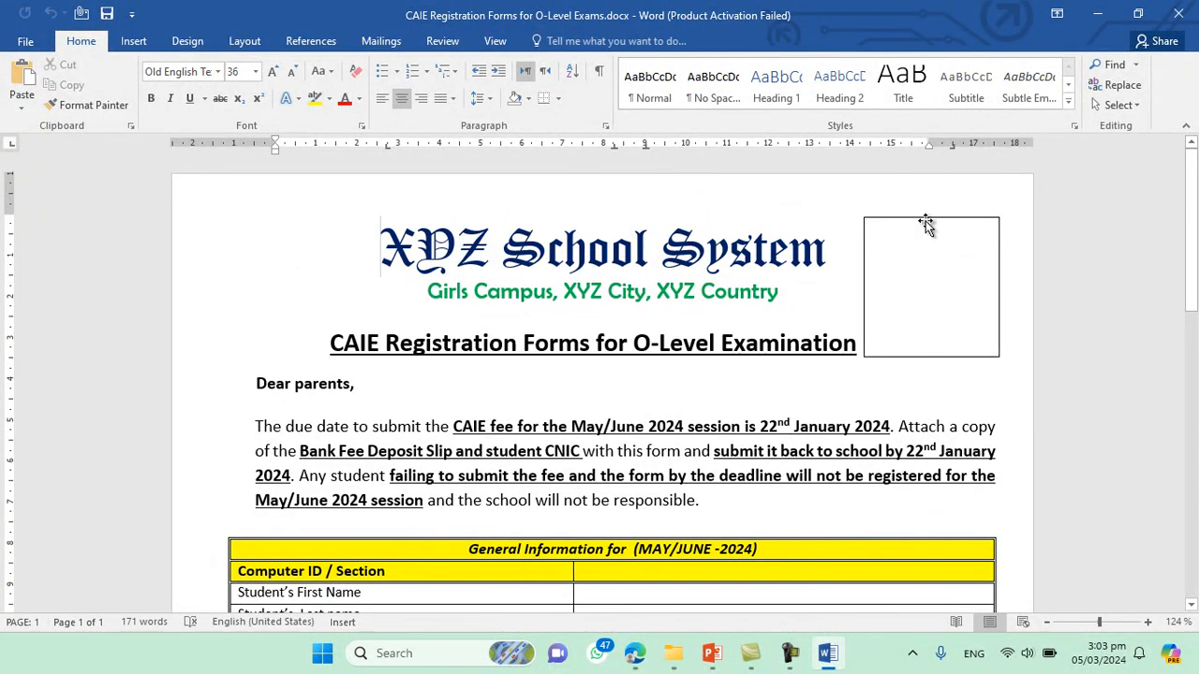
pyautogui.scroll(-1, 540, 360)
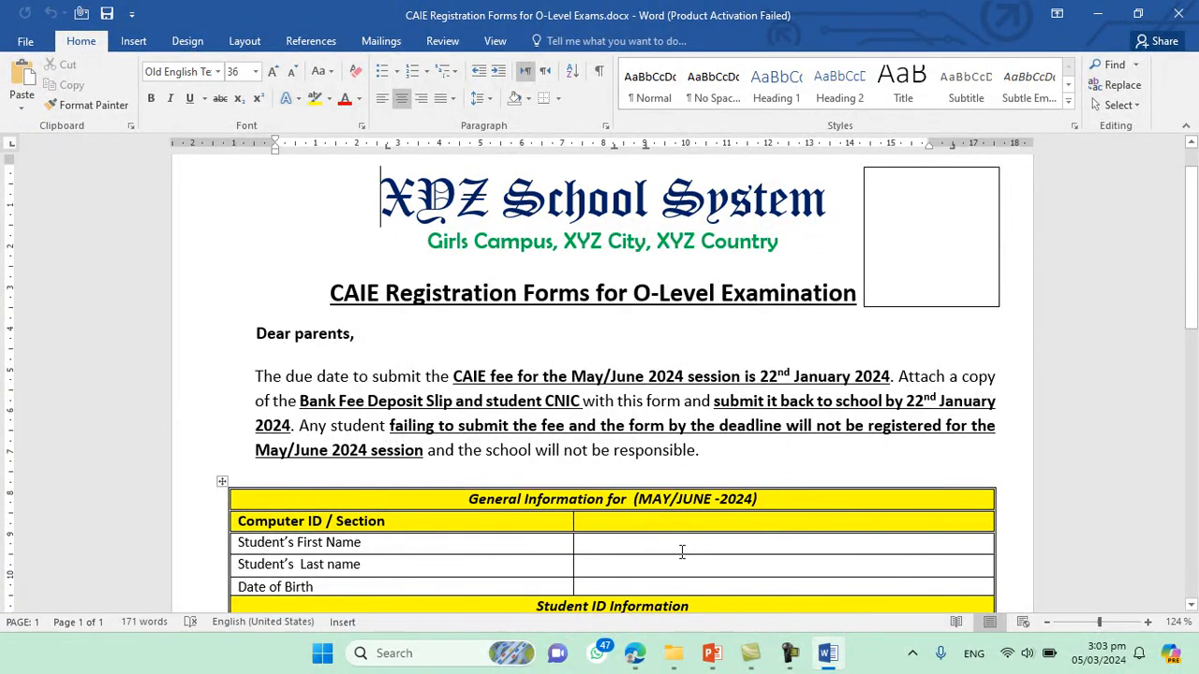
# Connect the form to the existing recipient list 'Data Entry$' in the B2B-OptionCodes-Cambridge workbook from the BBSS CIEs folder.
pyautogui.click(373, 46)
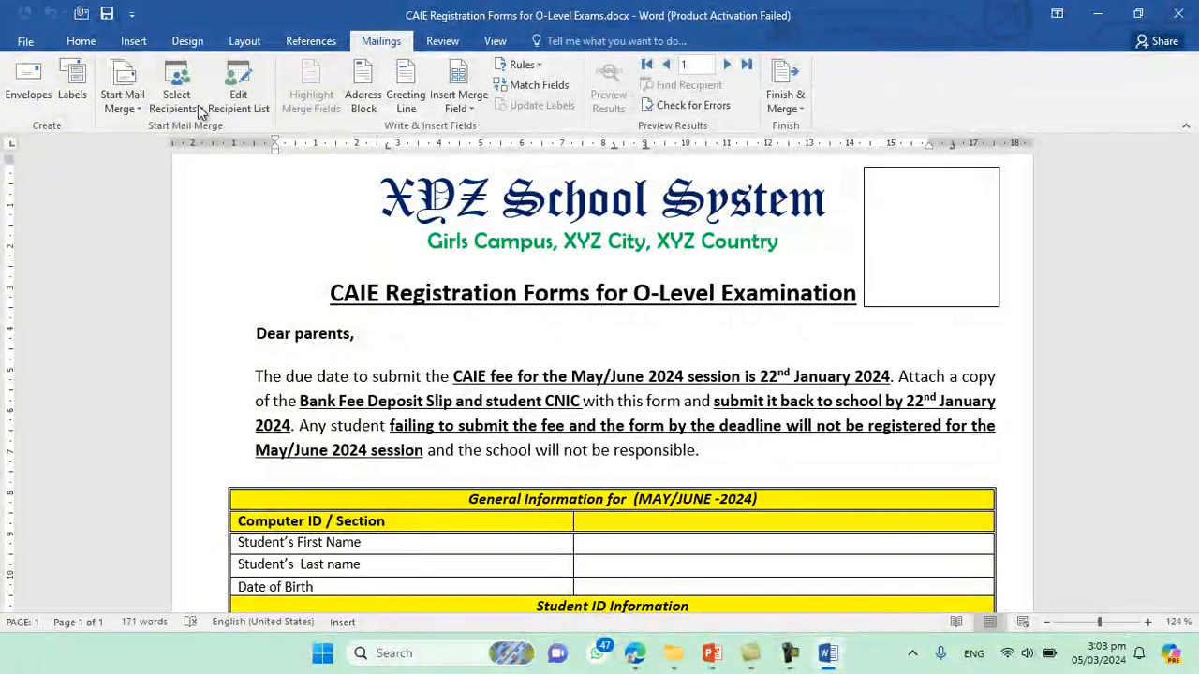
pyautogui.click(194, 104)
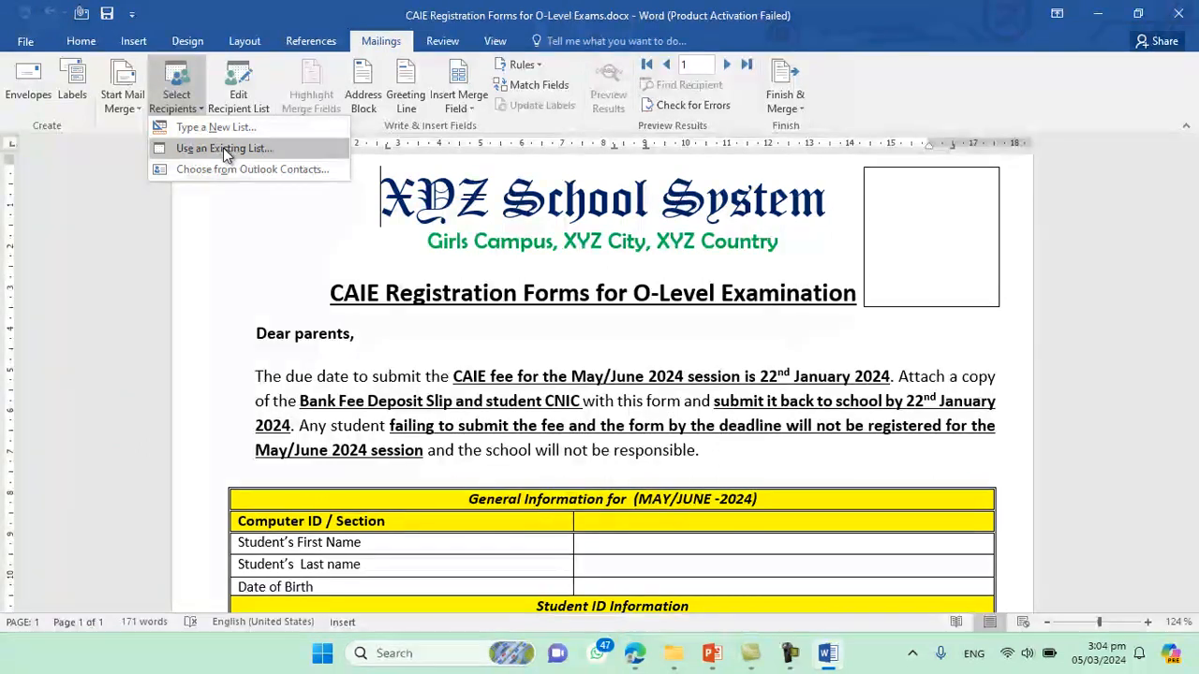
pyautogui.click(227, 152)
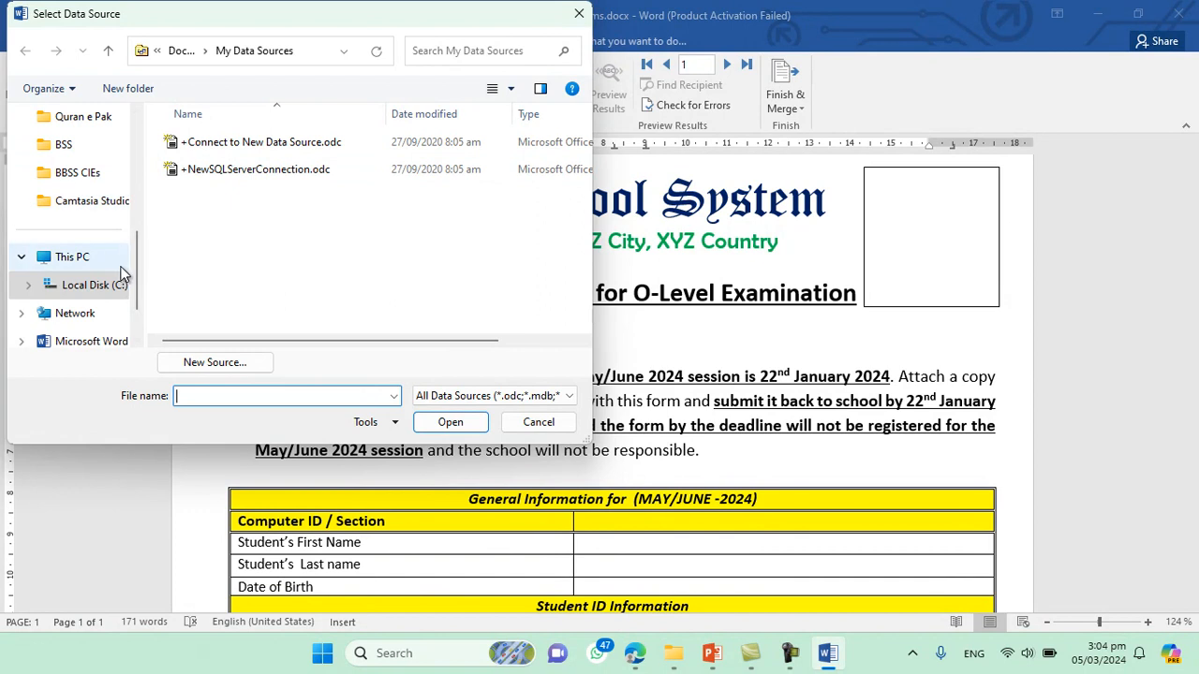
pyautogui.click(79, 178)
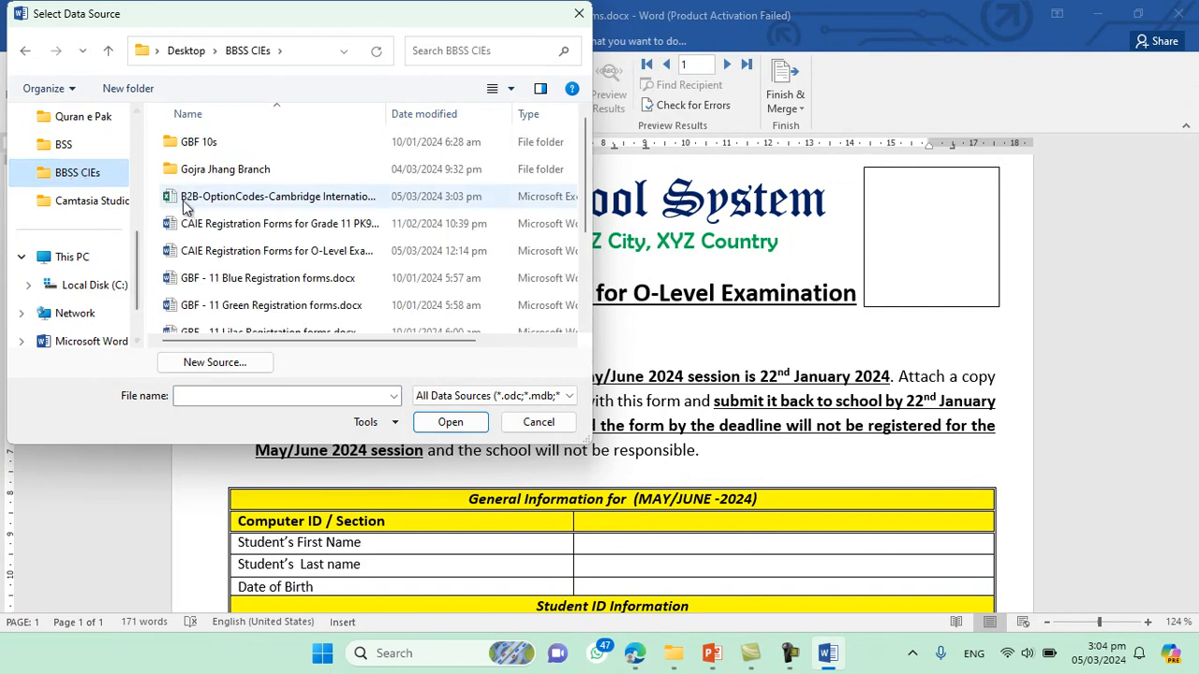
pyautogui.click(212, 200)
pyautogui.click(428, 427)
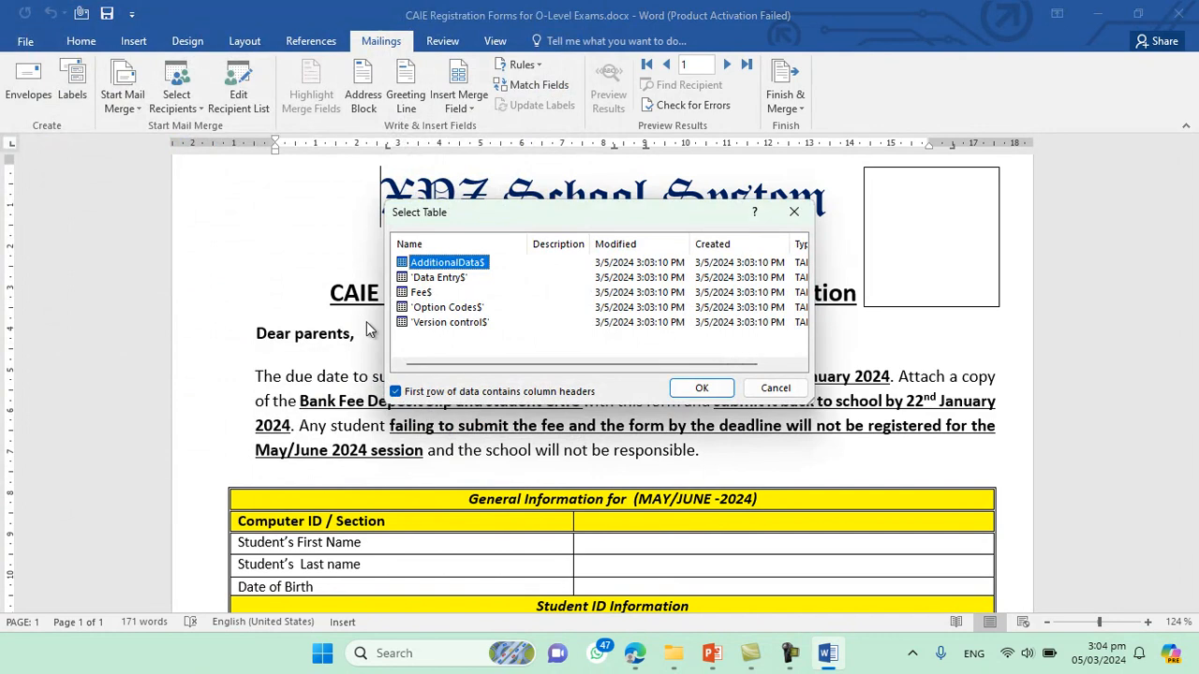
pyautogui.click(422, 281)
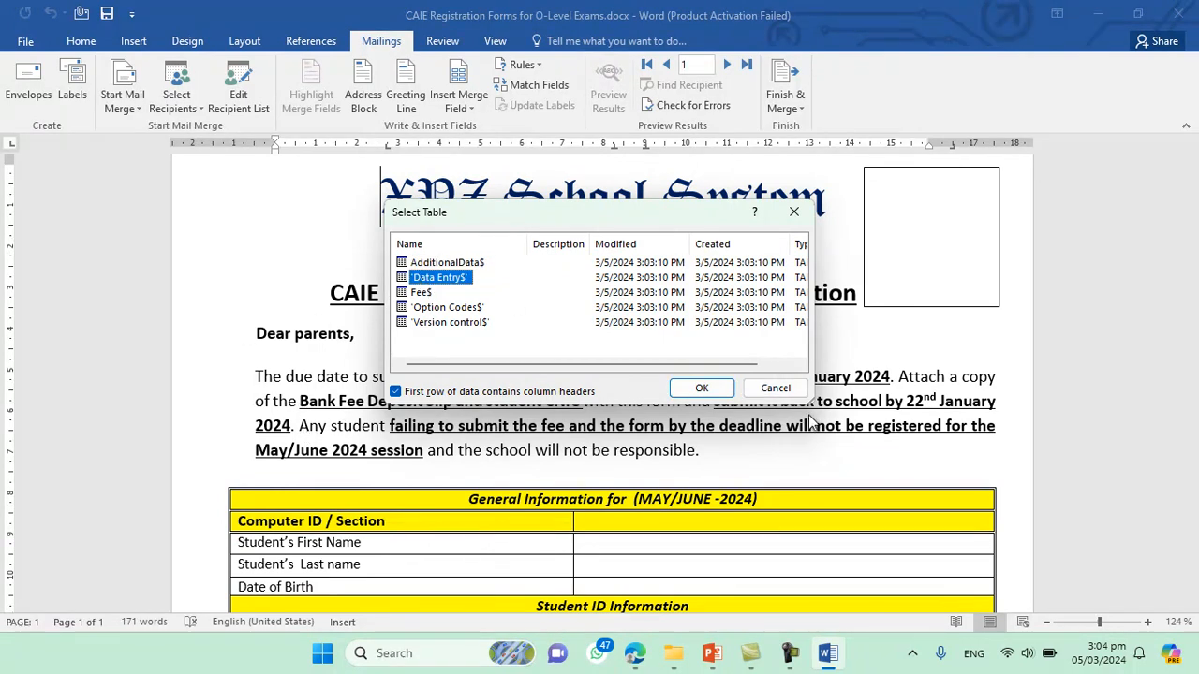
pyautogui.click(701, 388)
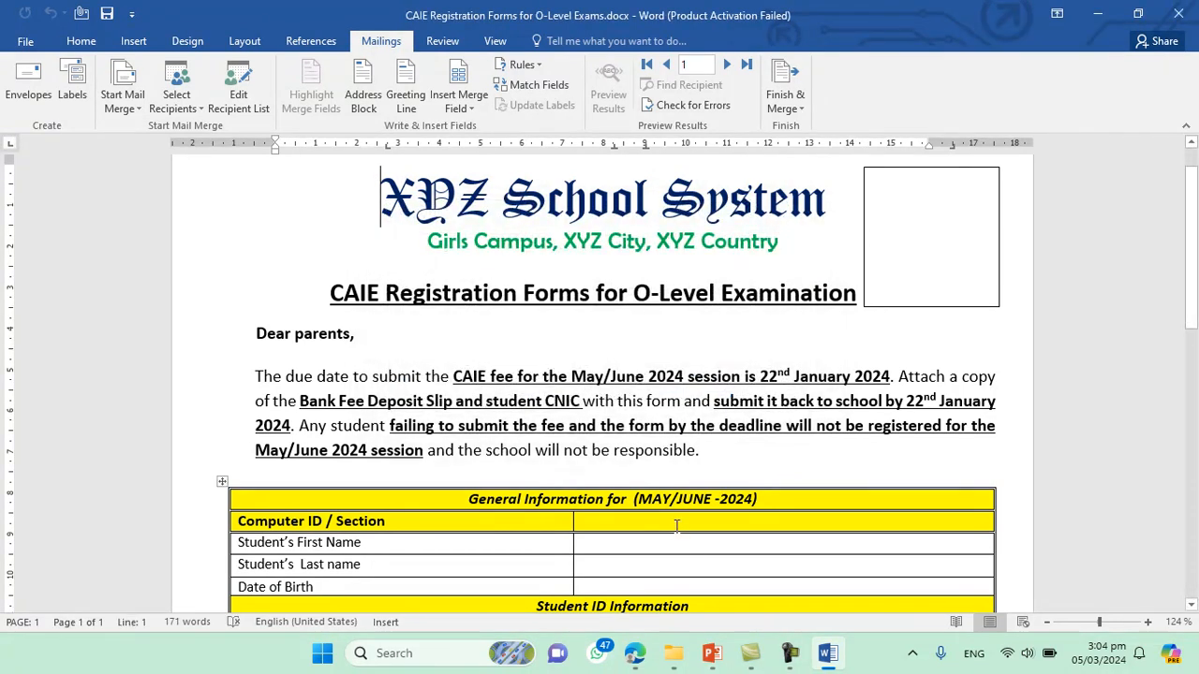
# Insert the merge fields First_Name_required, Last_Name_required and DOB__ddmmyyyy__required in the student's first name, last name and date of birth cells.
pyautogui.scroll(-2, 655, 448)
pyautogui.scroll(-1, 655, 448)
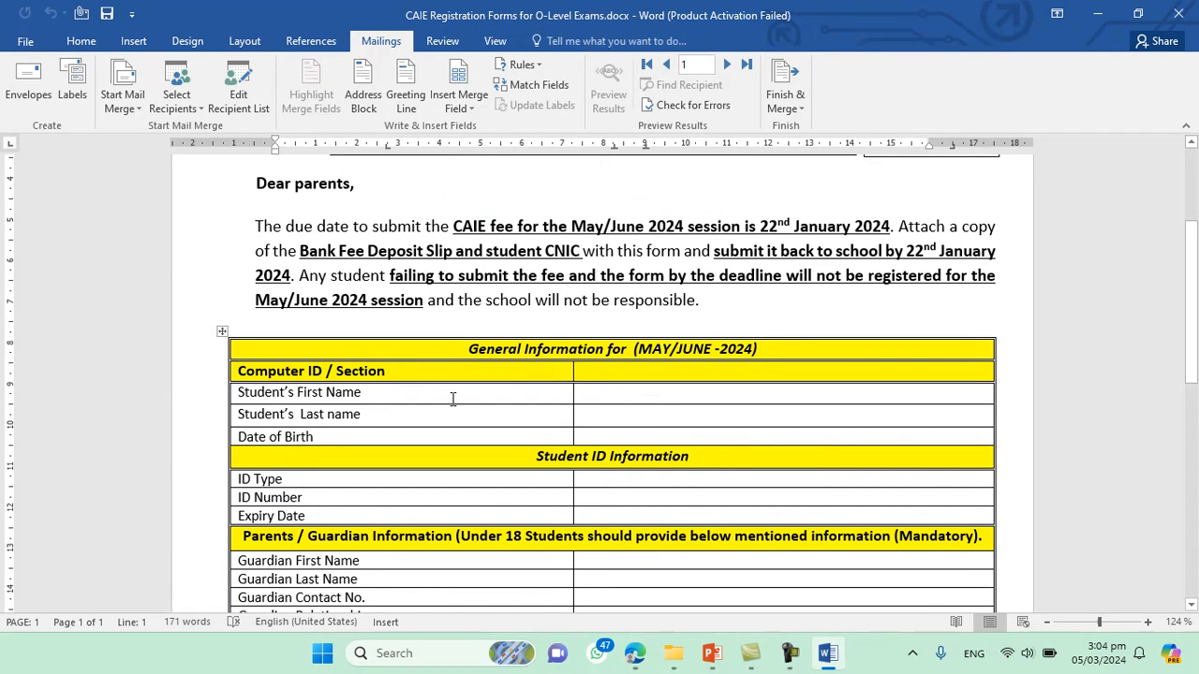
pyautogui.click(604, 393)
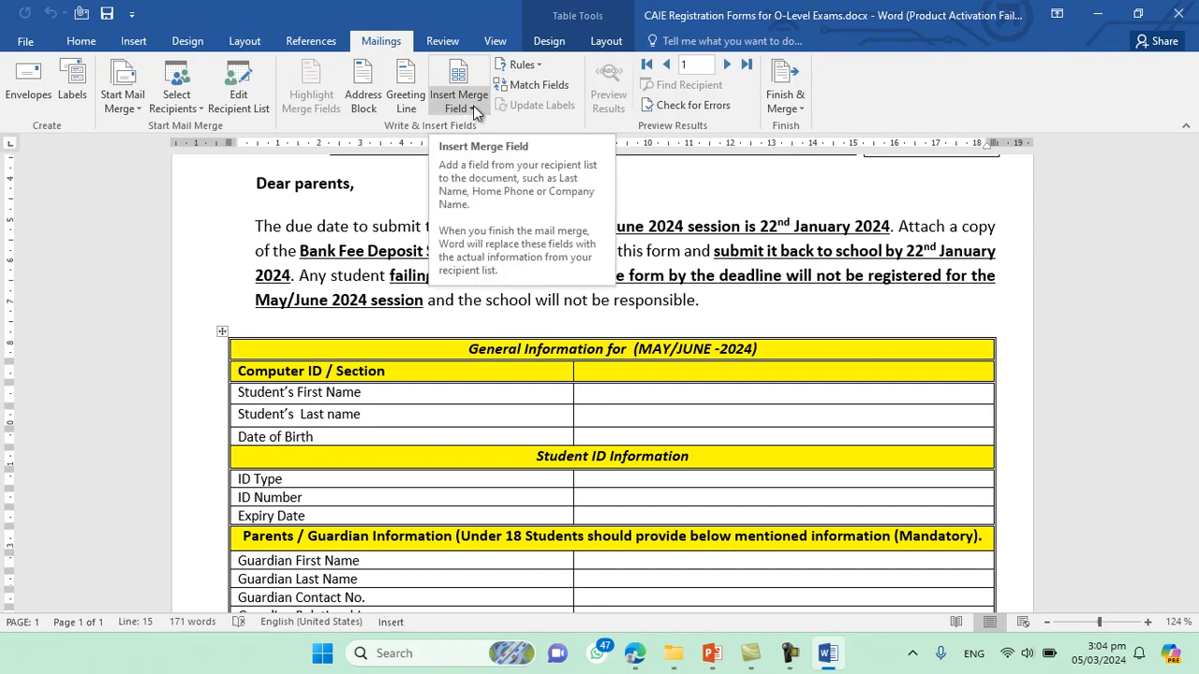
pyautogui.click(473, 106)
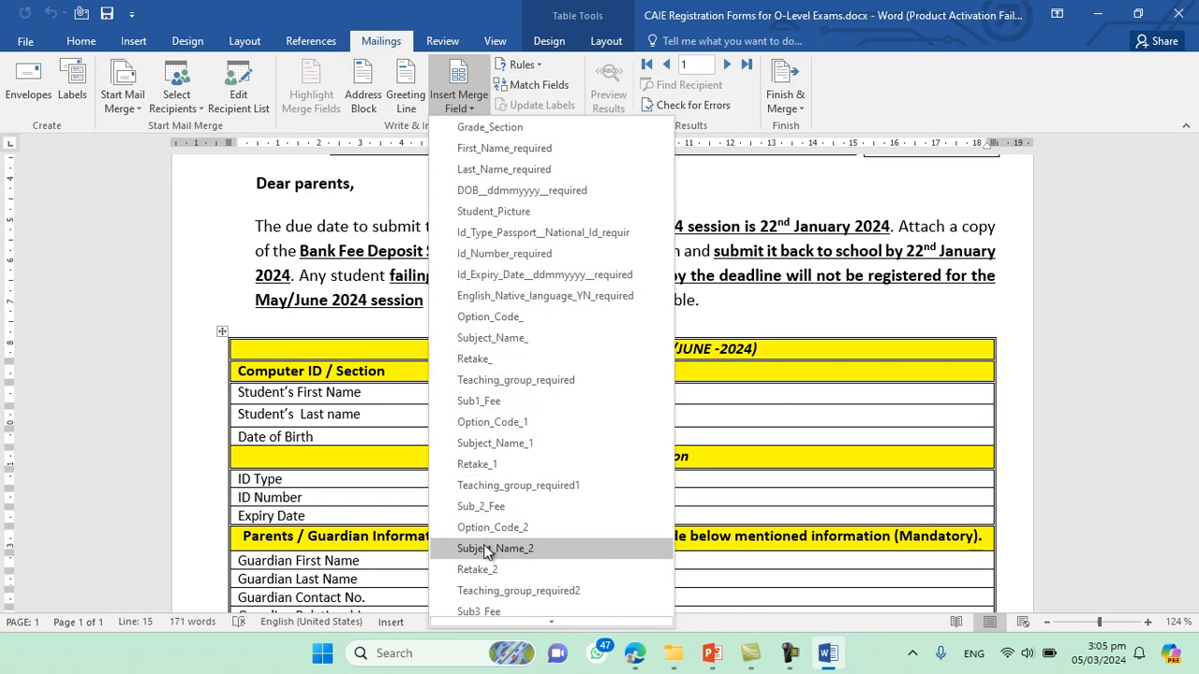
pyautogui.click(504, 149)
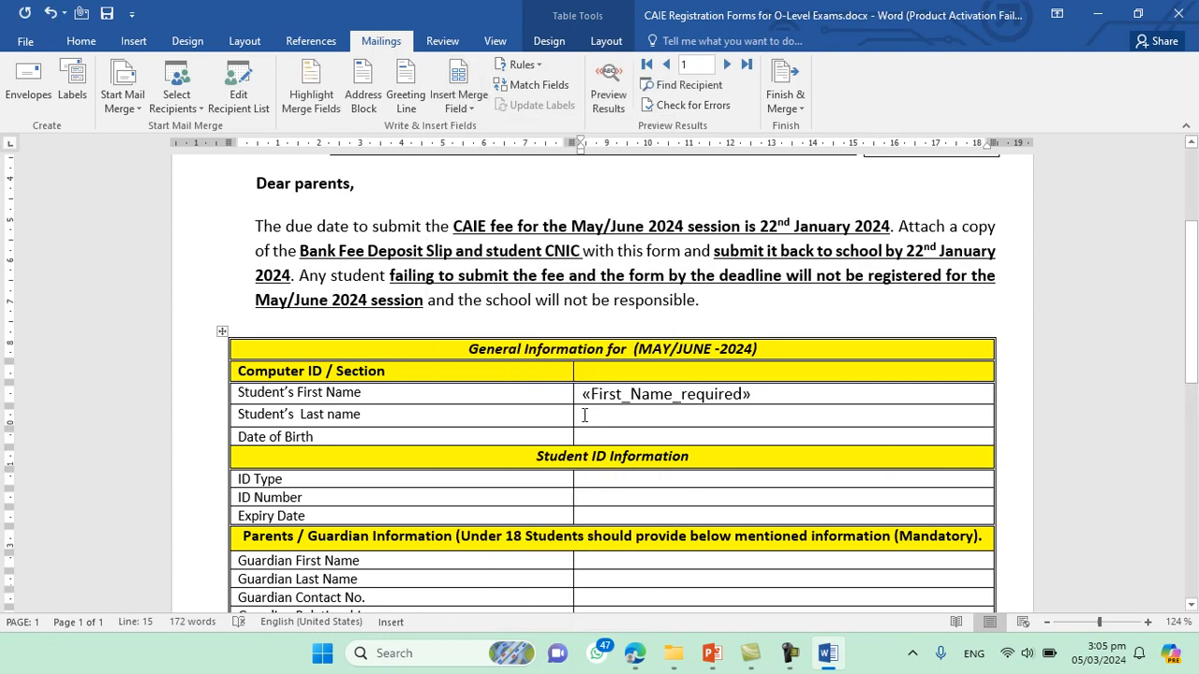
pyautogui.click(473, 99)
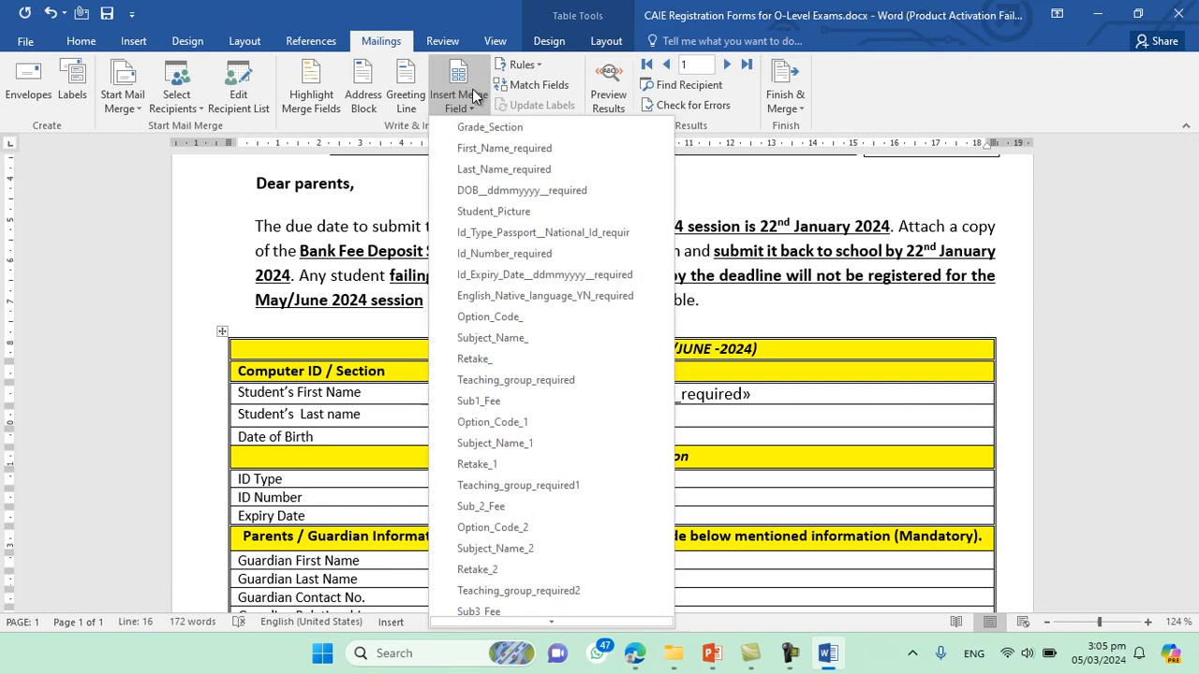
pyautogui.click(485, 170)
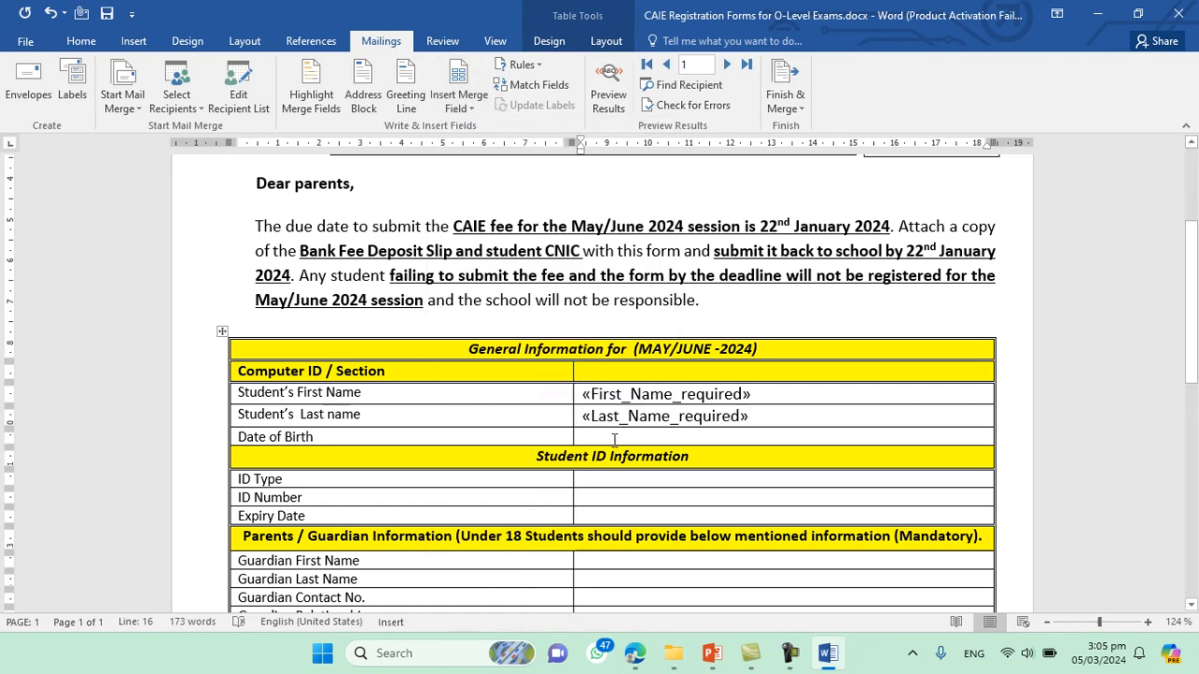
pyautogui.click(456, 109)
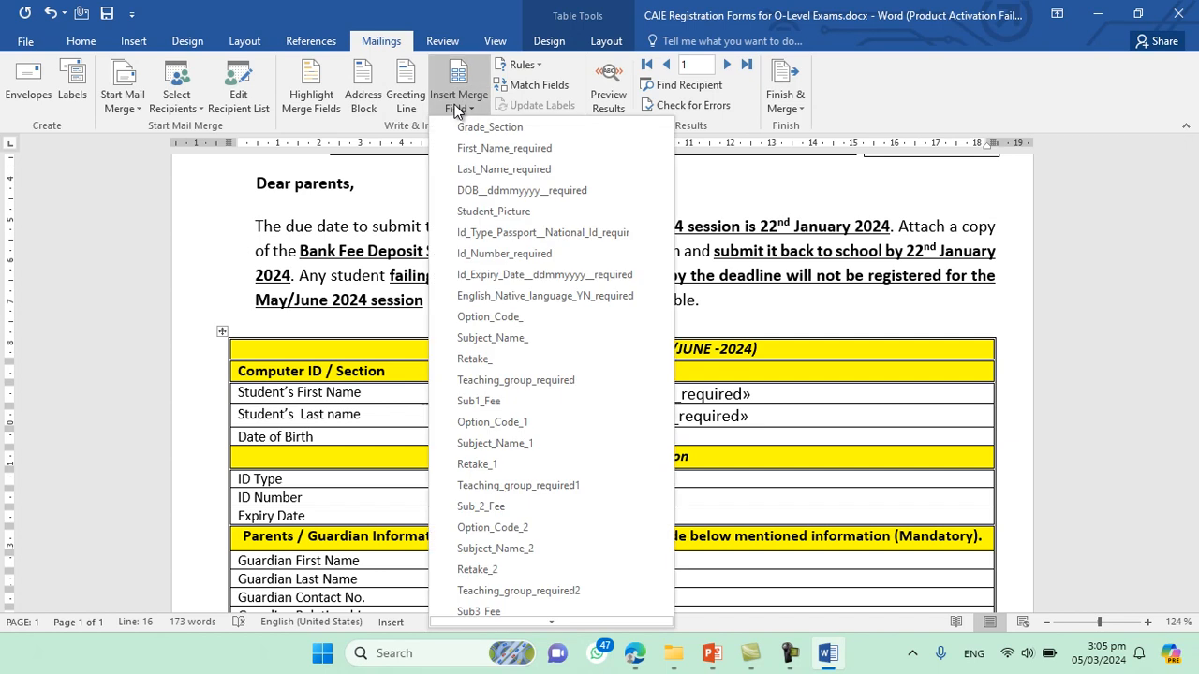
pyautogui.click(484, 191)
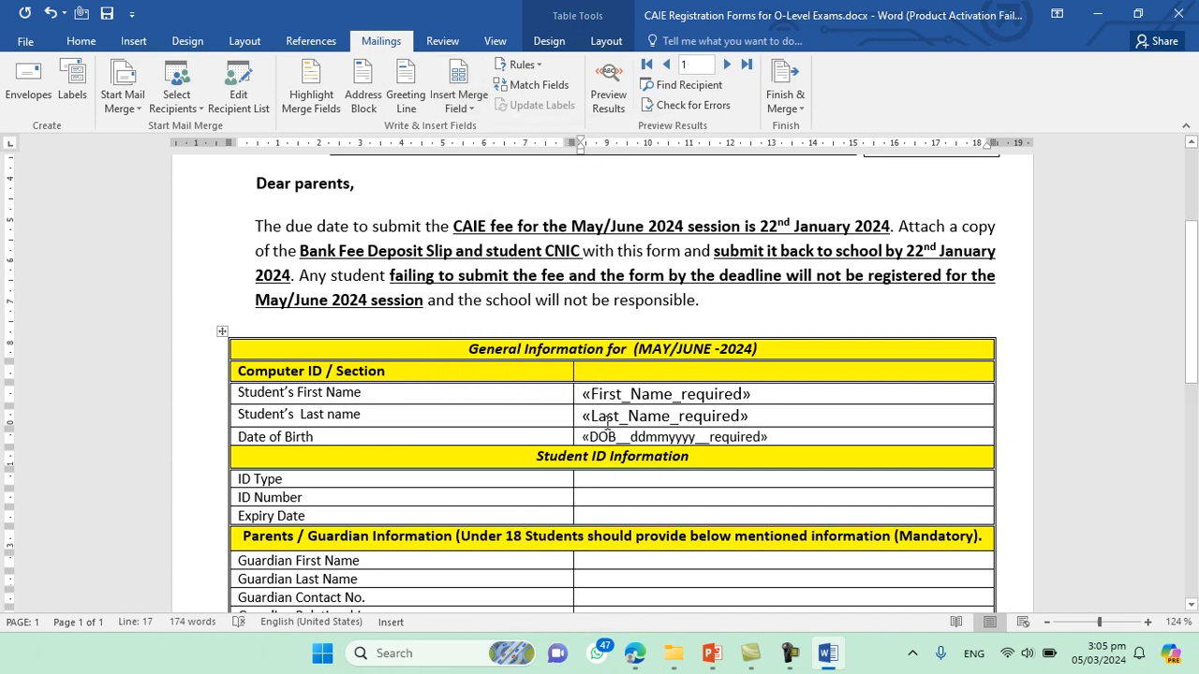
# Insert the matching merge fields for ID type, ID number, expiry date and the guardian's names, contact number and relationship in their table rows.
pyautogui.scroll(-3, 278, 416)
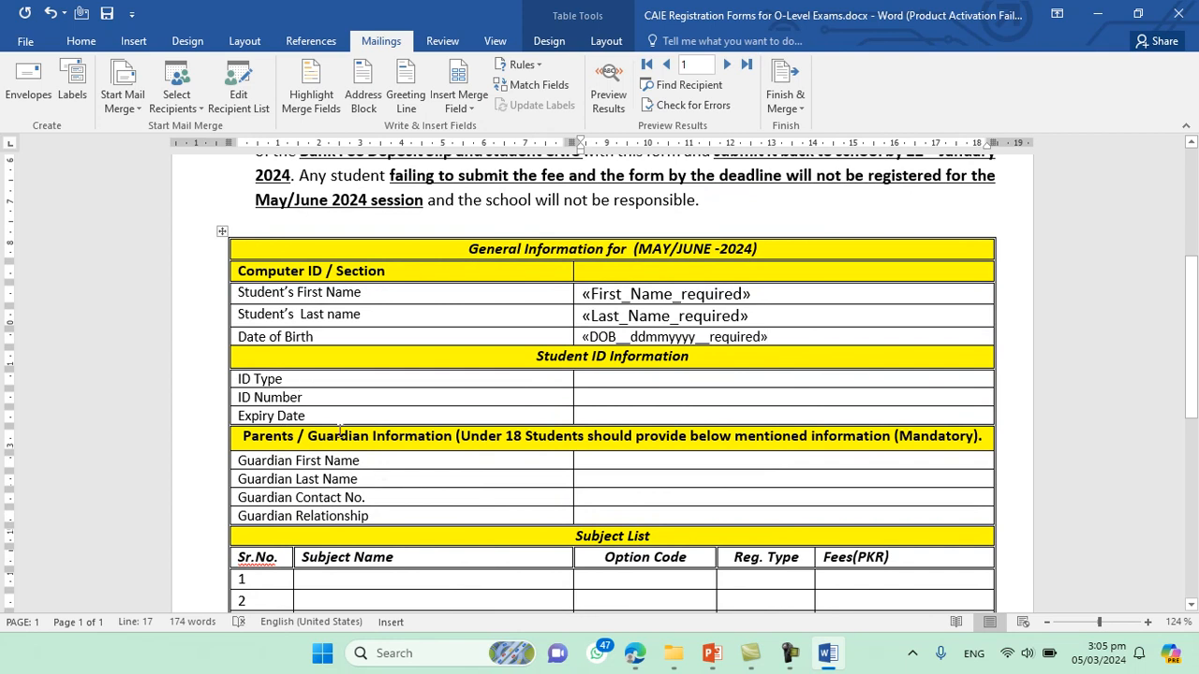
pyautogui.scroll(-1, 398, 469)
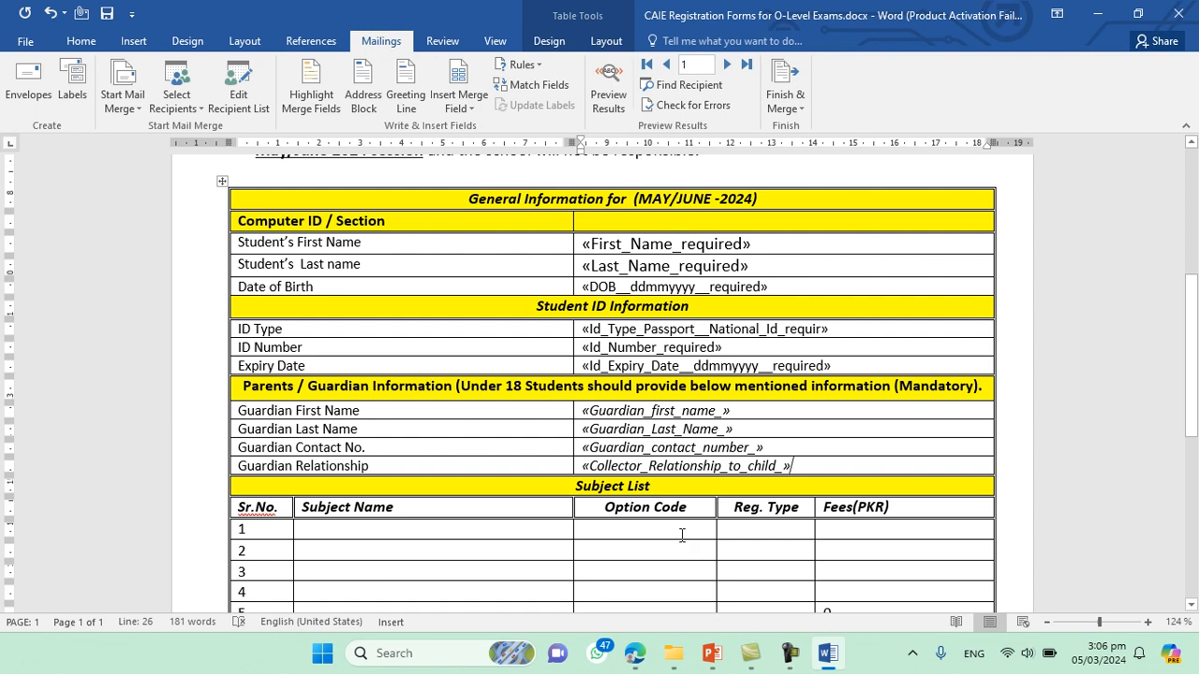
# Insert the merge fields Subject_Name_1, Option_Code_1 and Sub1_Fee in row 1 of the Subject List.
pyautogui.scroll(-5, 682, 535)
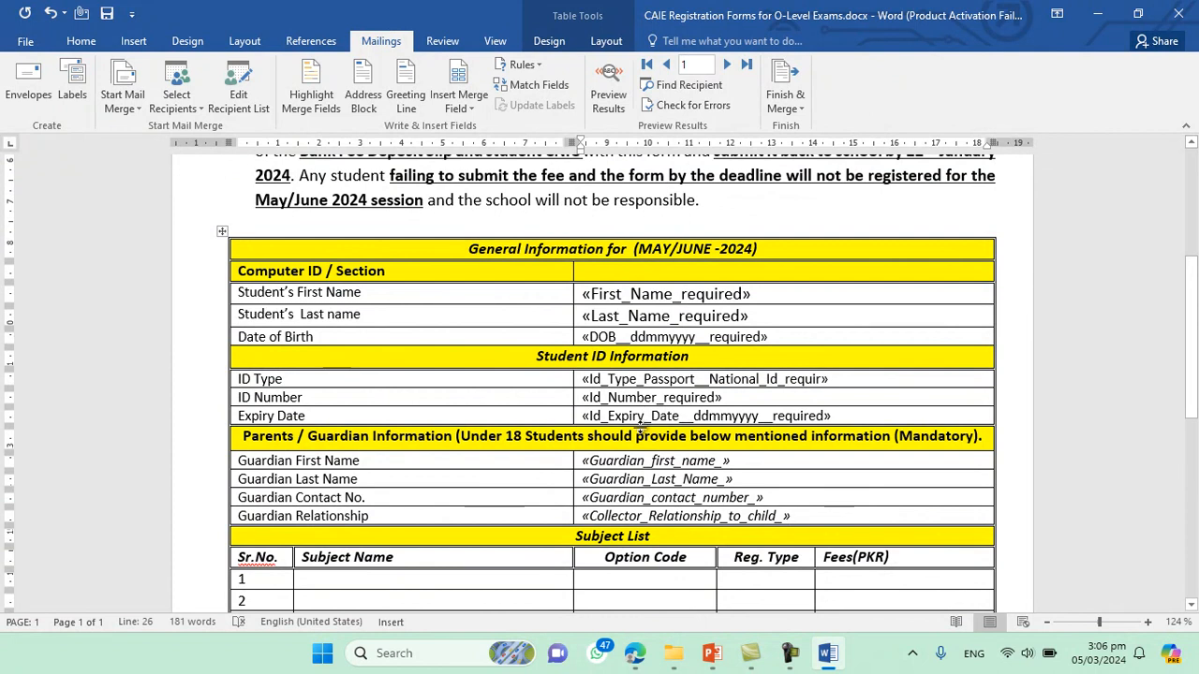
pyautogui.scroll(-1, 644, 440)
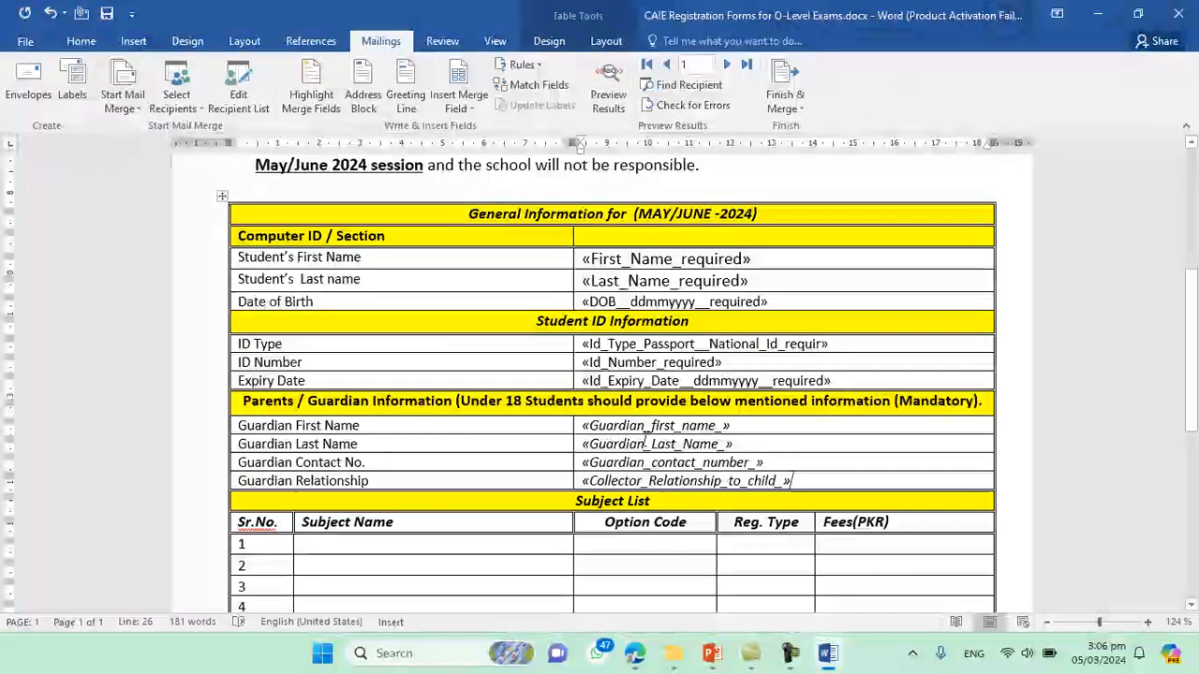
pyautogui.scroll(-2, 644, 440)
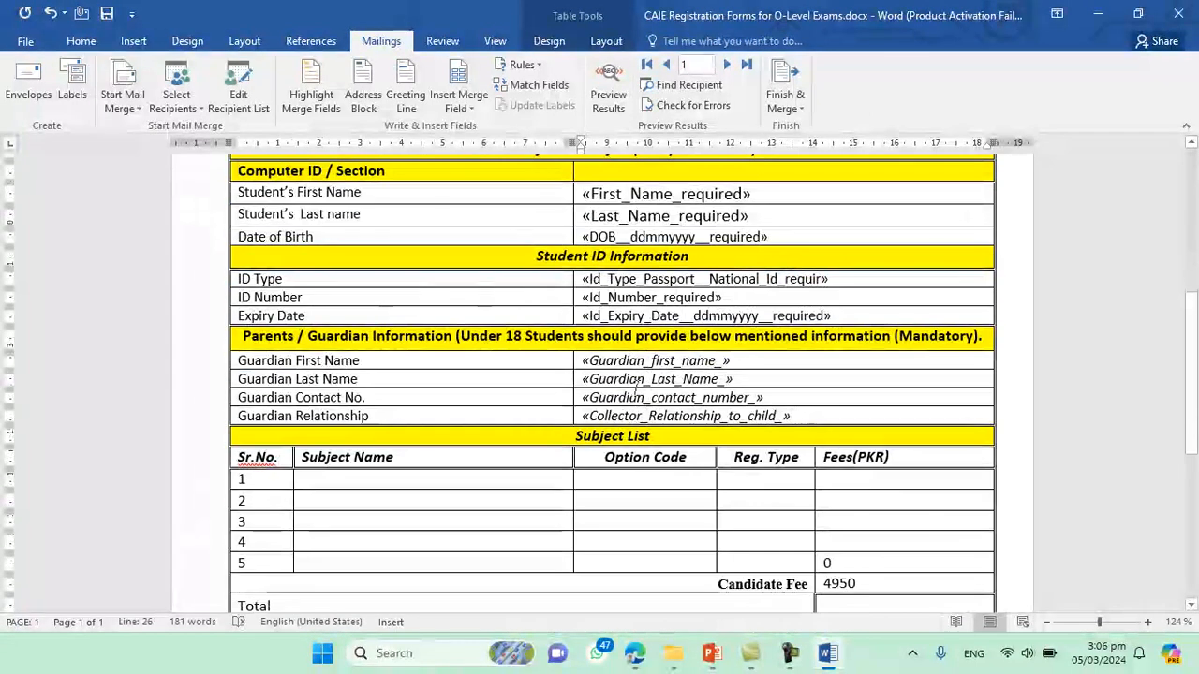
pyautogui.click(390, 478)
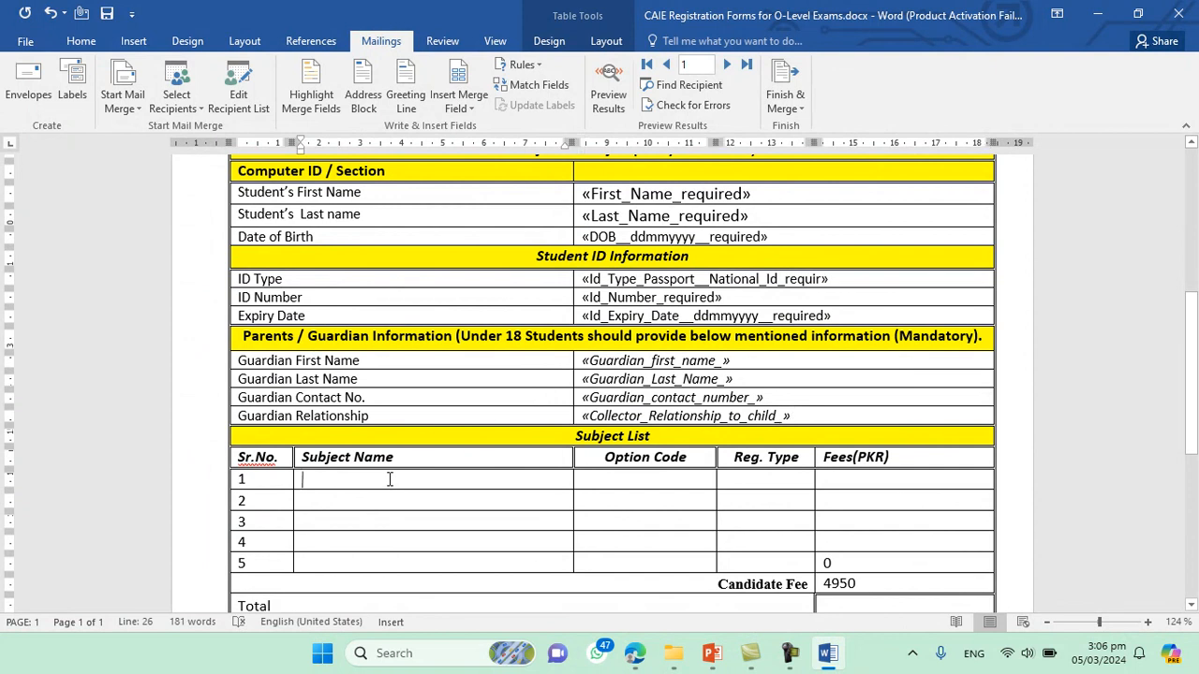
pyautogui.click(474, 104)
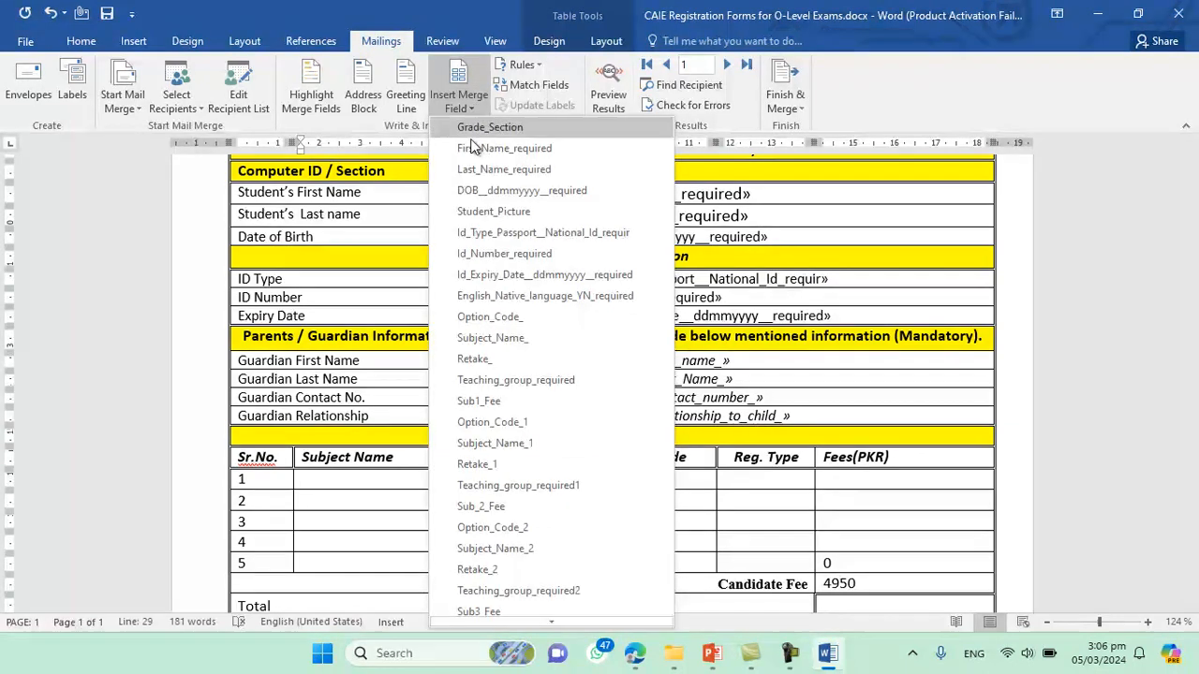
pyautogui.click(485, 444)
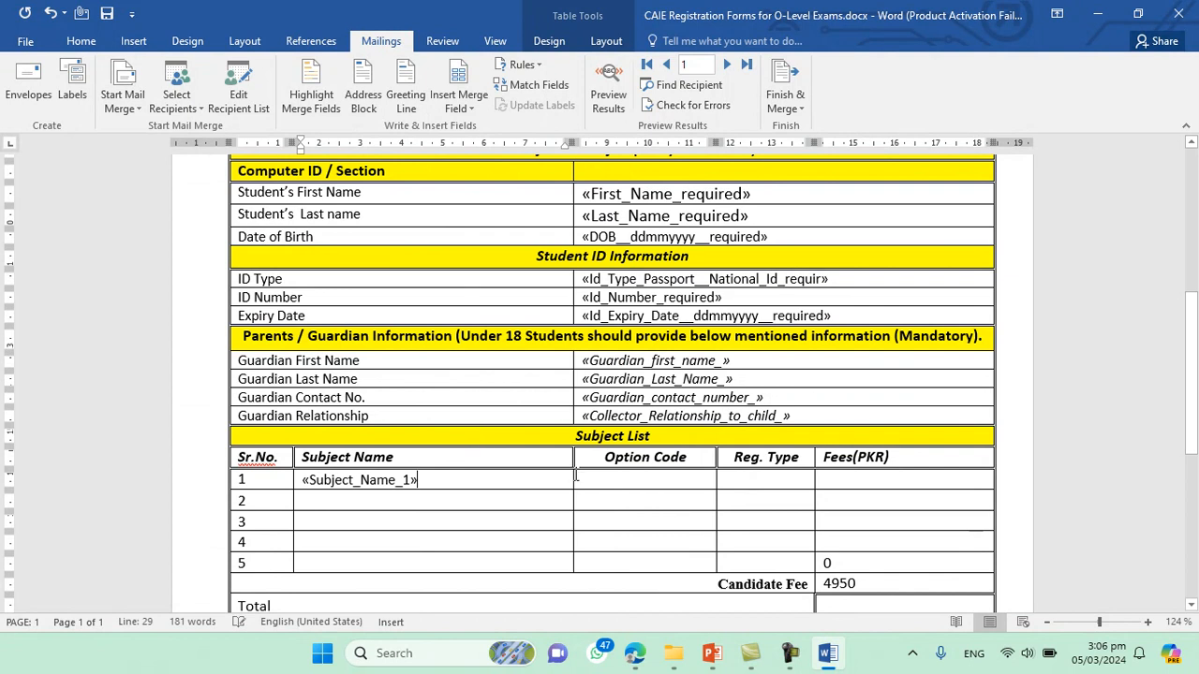
pyautogui.click(613, 479)
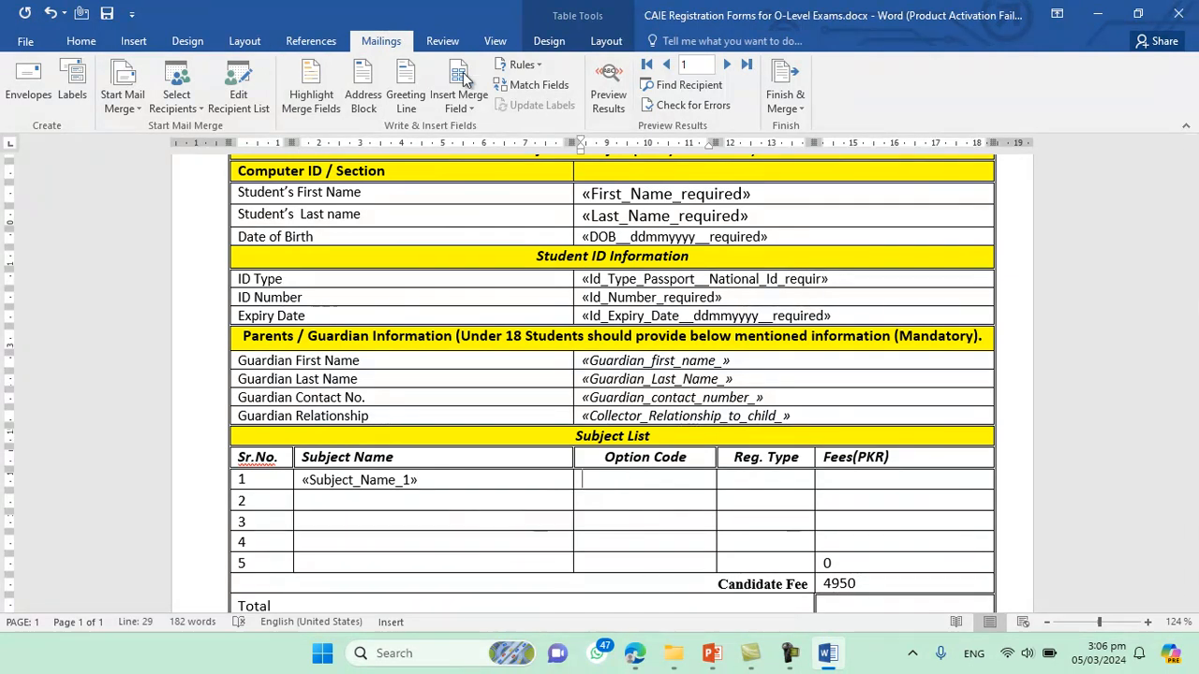
pyautogui.click(473, 108)
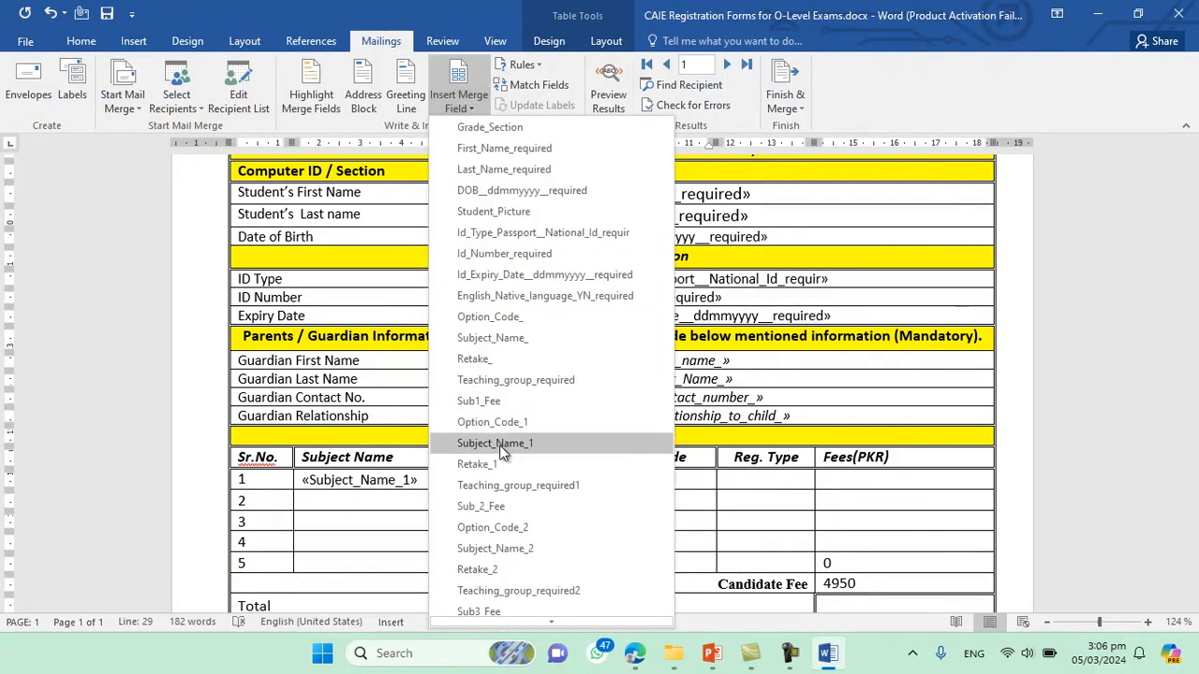
pyautogui.click(480, 422)
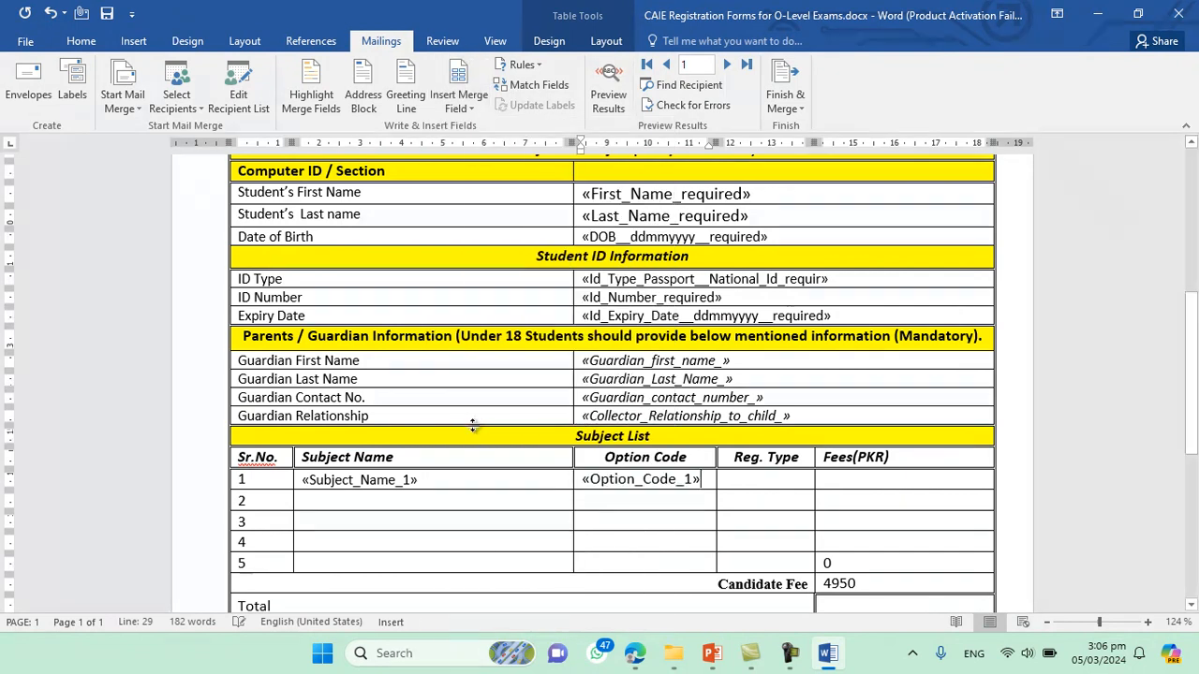
pyautogui.click(830, 480)
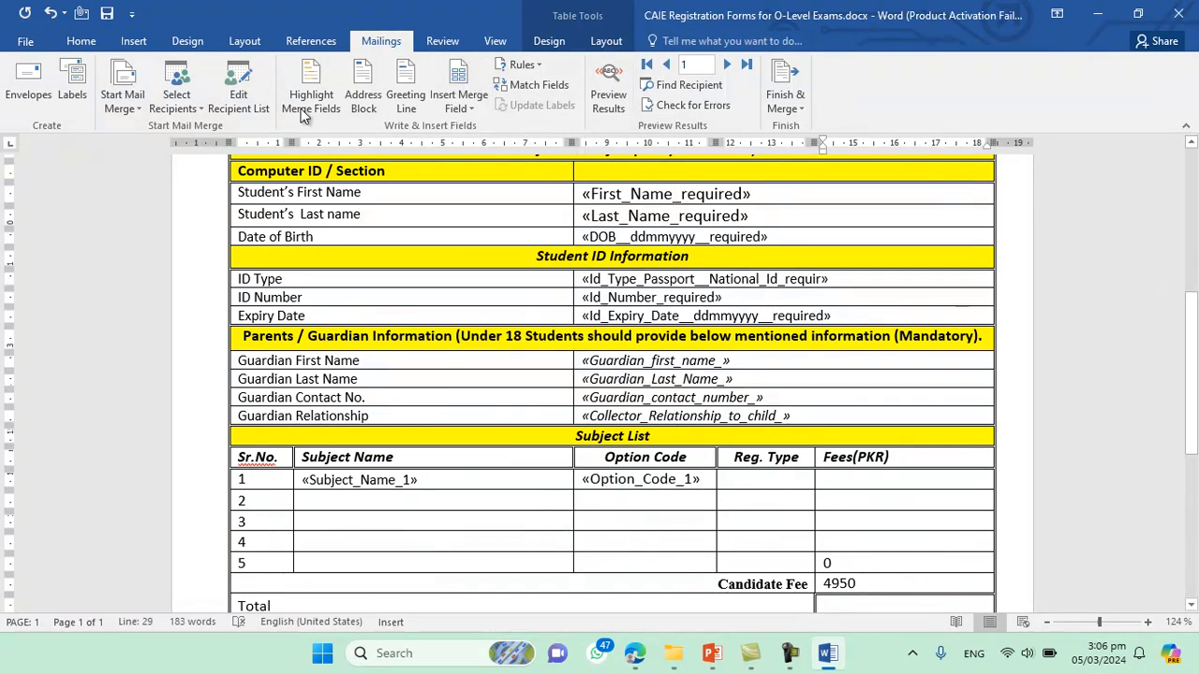
pyautogui.click(457, 106)
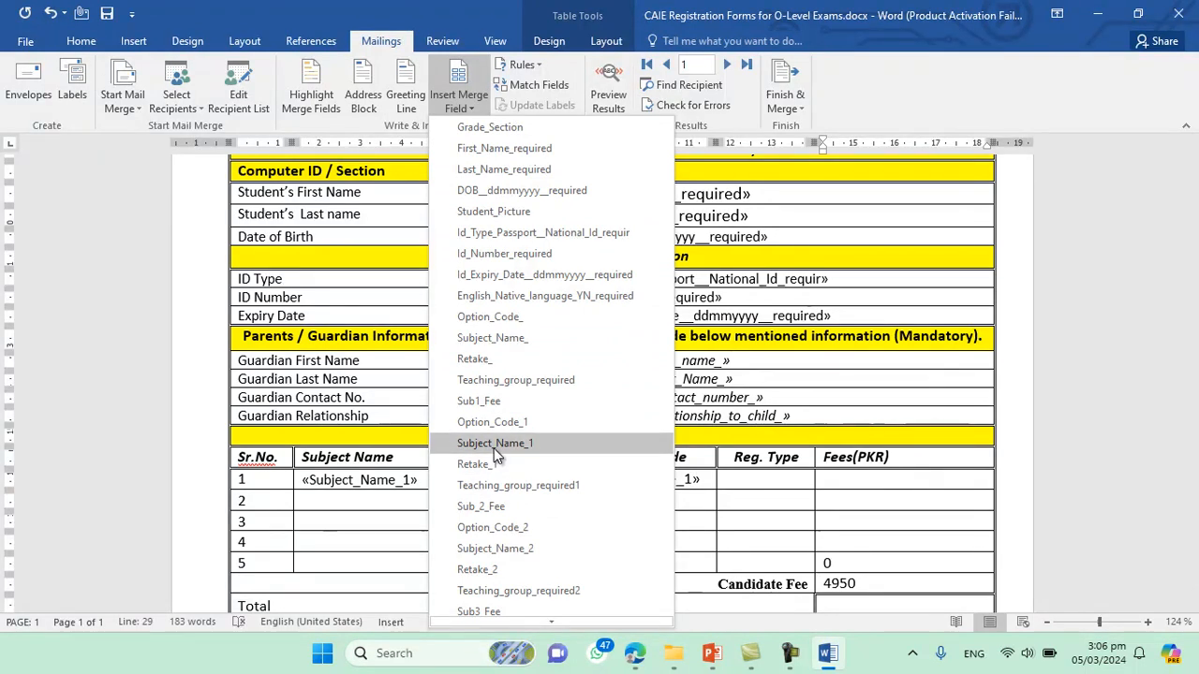
pyautogui.click(496, 402)
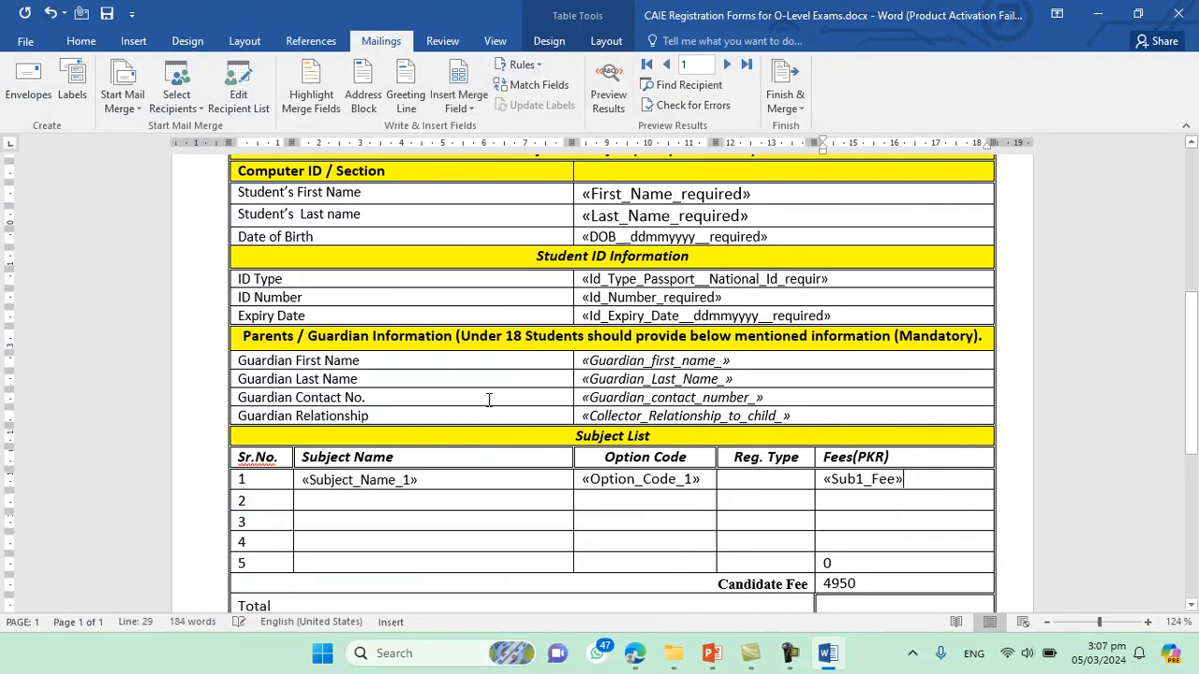
# Fill Subject List rows 2 to 4 with the merge fields Subject_Name_2 to _4, Option_Code_2 to _4, Sub_2_Fee, Sub3_Fee and Sub_4_Fee.
pyautogui.click(388, 503)
pyautogui.click(476, 103)
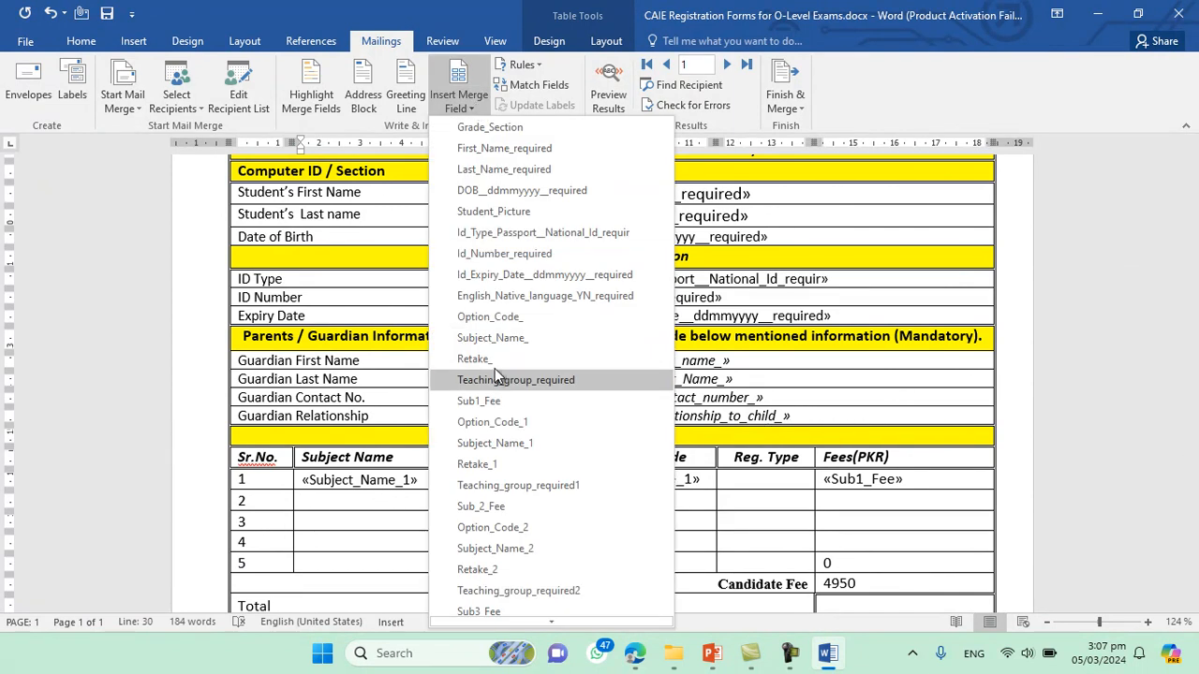
pyautogui.click(494, 552)
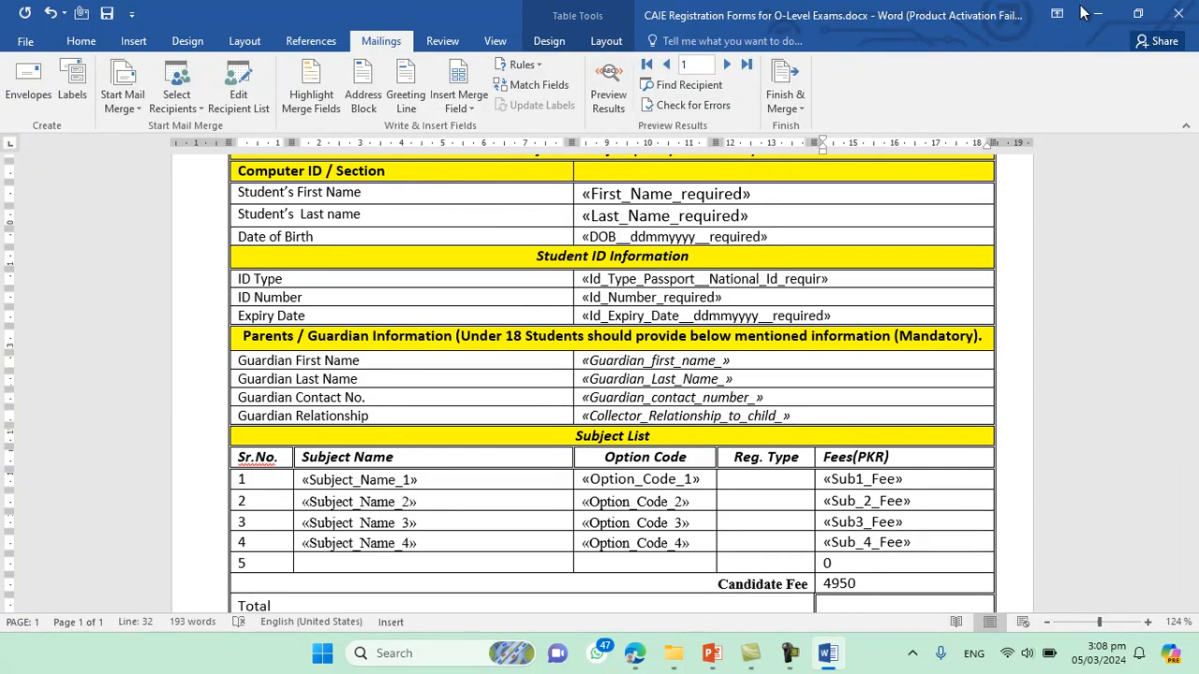
pyautogui.click(785, 660)
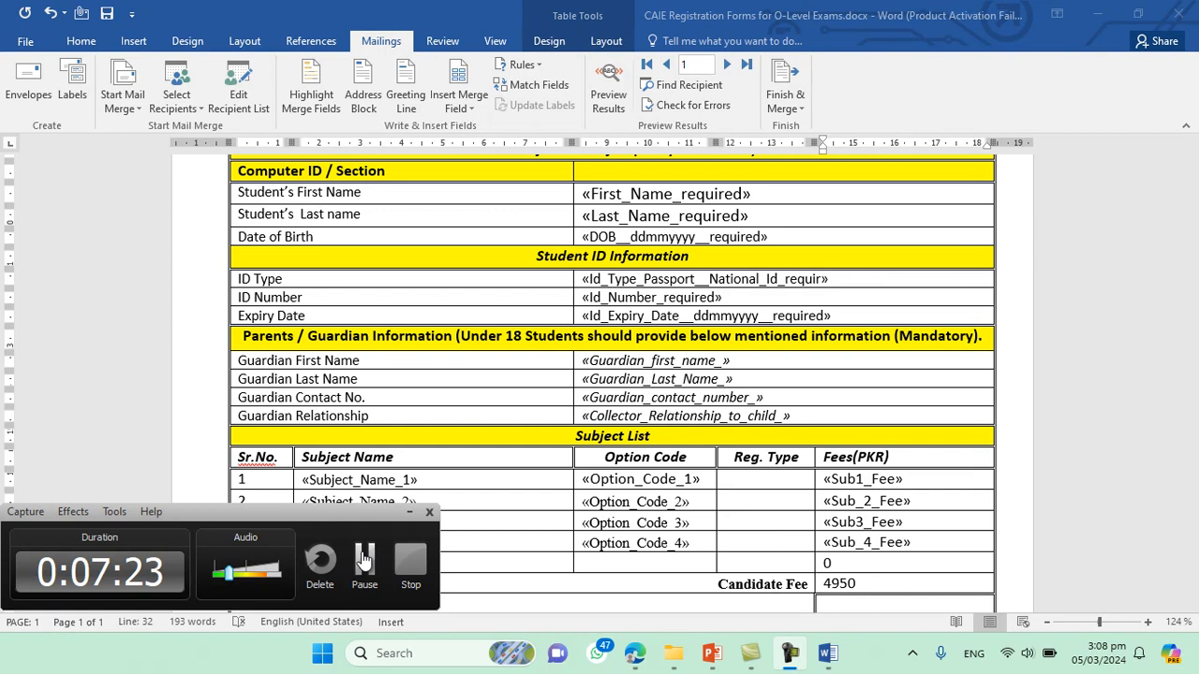
pyautogui.click(364, 560)
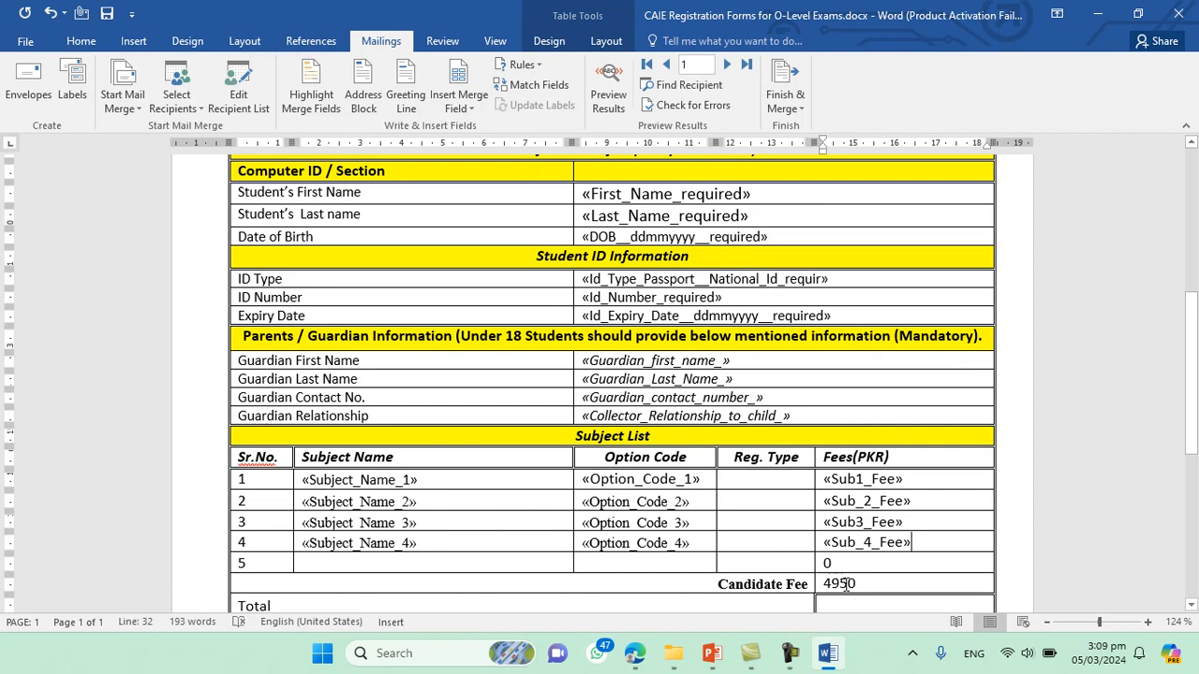
# Insert the formula =sum(above) in the Total row's fee cell to add up the fees column.
pyautogui.scroll(-2, 876, 450)
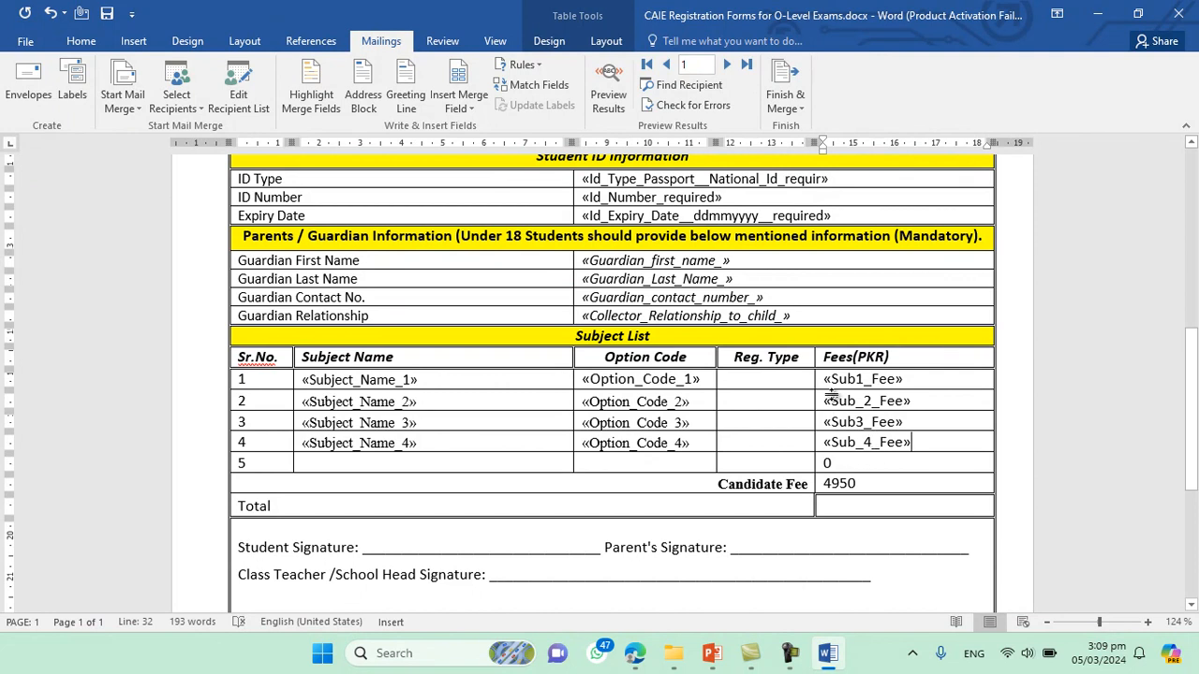
pyautogui.click(843, 506)
pyautogui.click(607, 41)
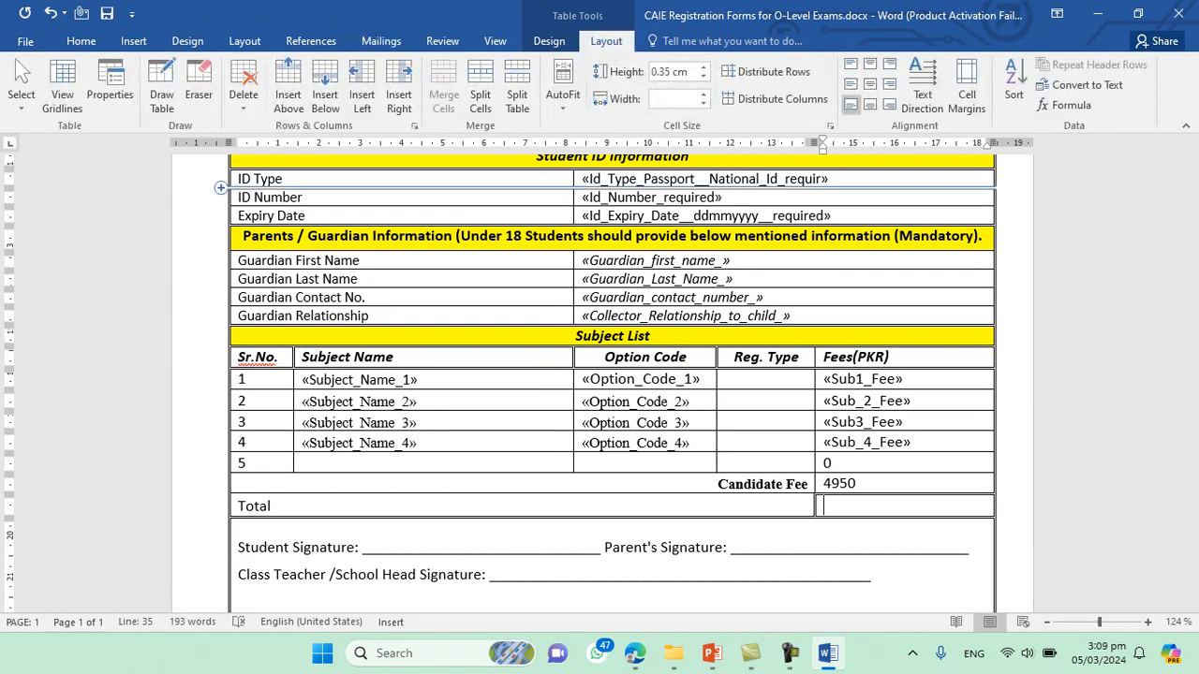
pyautogui.click(1068, 106)
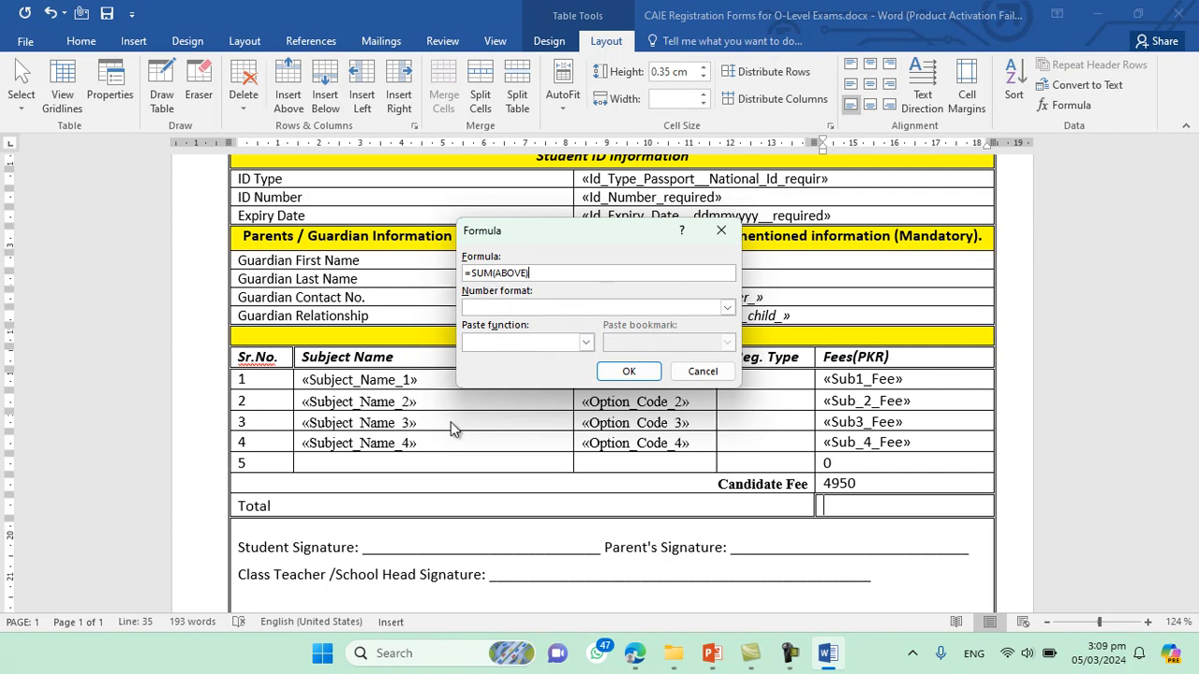
pyautogui.press('BackSpace')
pyautogui.press('BackSpace')
pyautogui.press('BackSpace')
pyautogui.press('BackSpace')
pyautogui.press('BackSpace')
pyautogui.press('BackSpace')
pyautogui.press('BackSpace')
pyautogui.press('BackSpace')
pyautogui.press('BackSpace')
pyautogui.press('BackSpace')
pyautogui.press('BackSpace')
pyautogui.write('=')
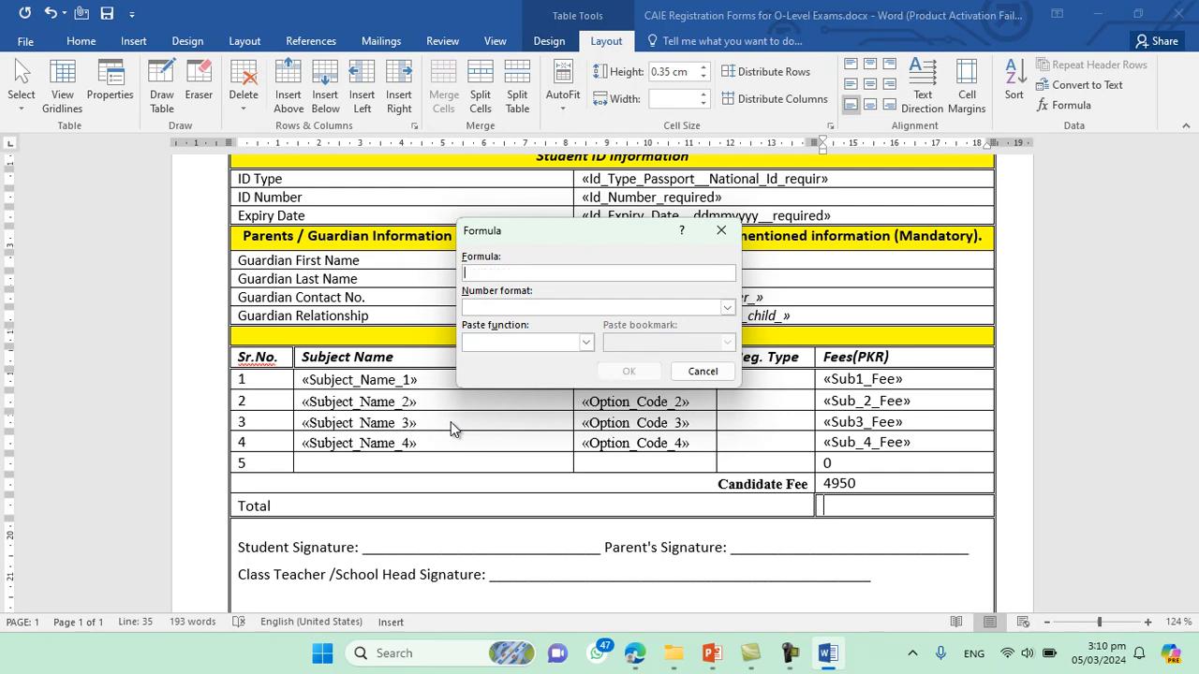
pyautogui.write('sum(')
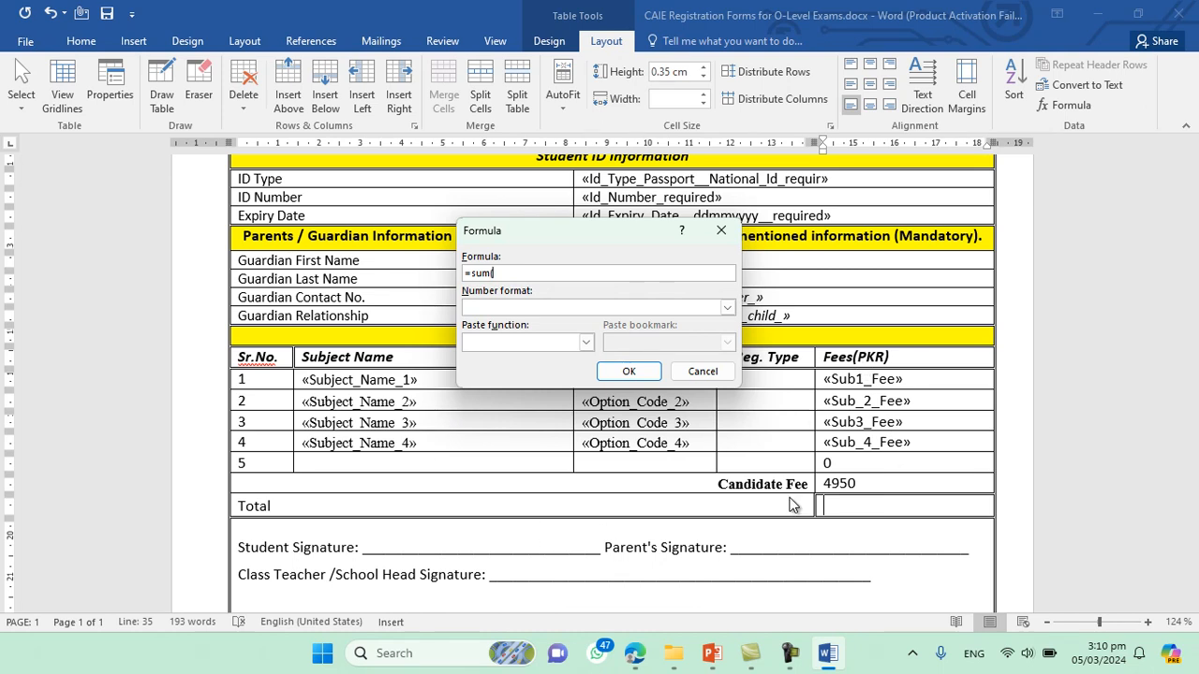
pyautogui.write('bove')
pyautogui.click(627, 373)
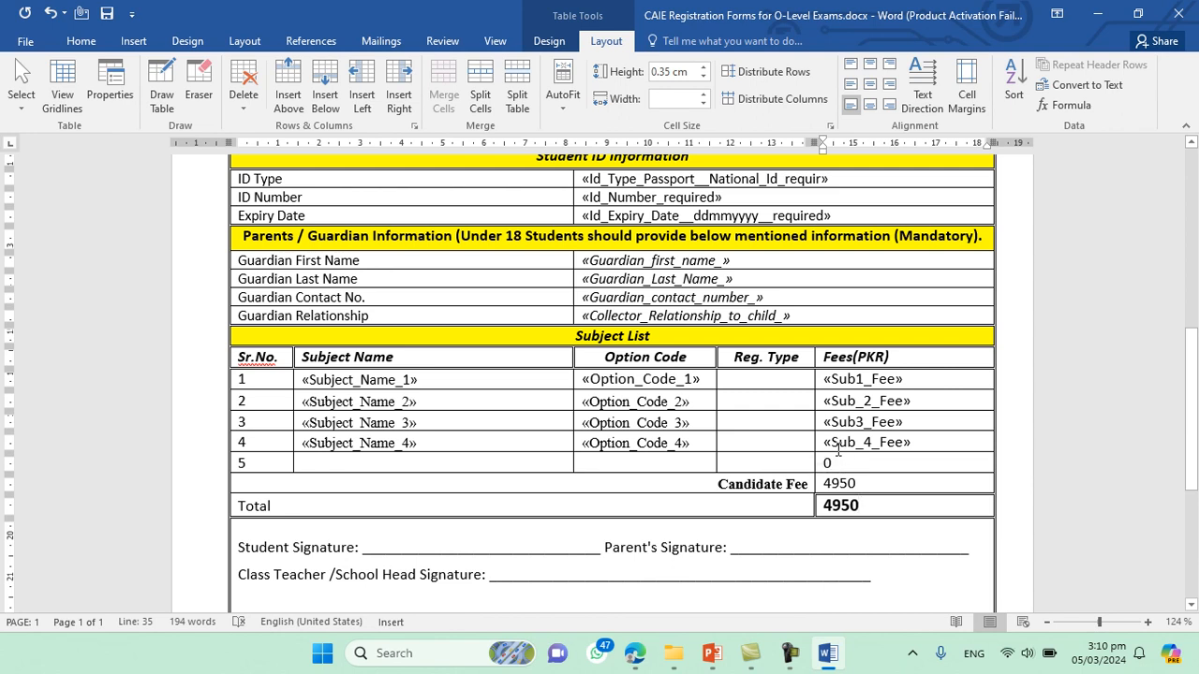
# Insert an empty field code in the student photo box beside the school heading.
pyautogui.scroll(10, 837, 451)
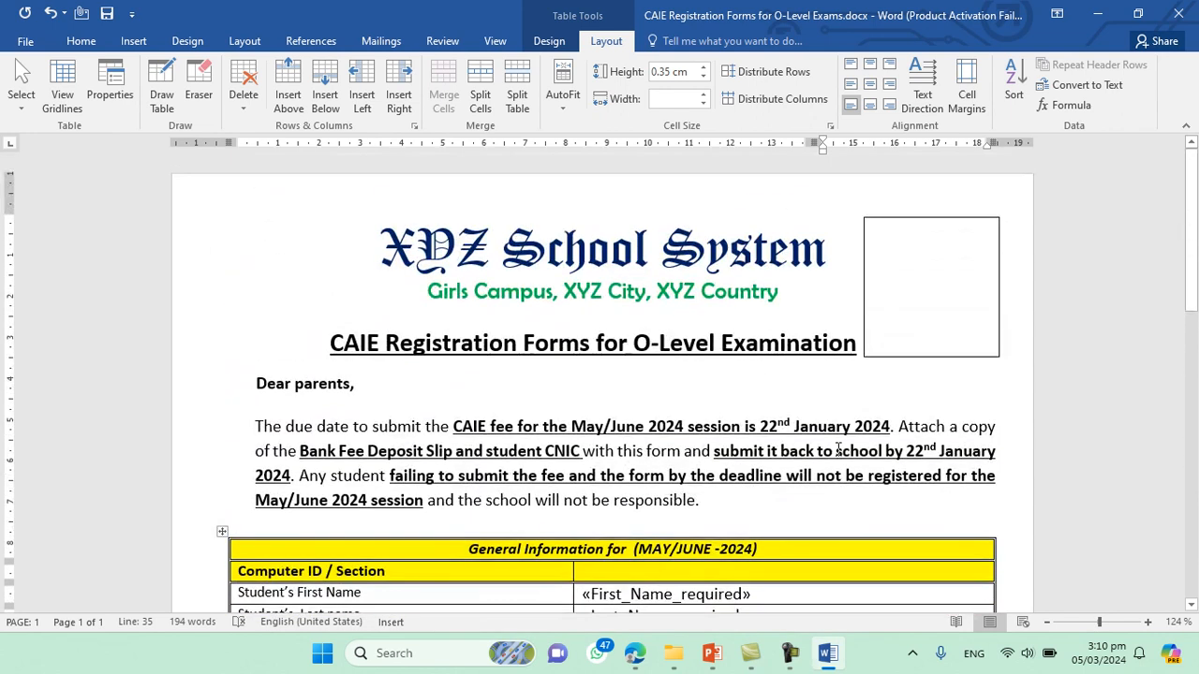
pyautogui.click(918, 251)
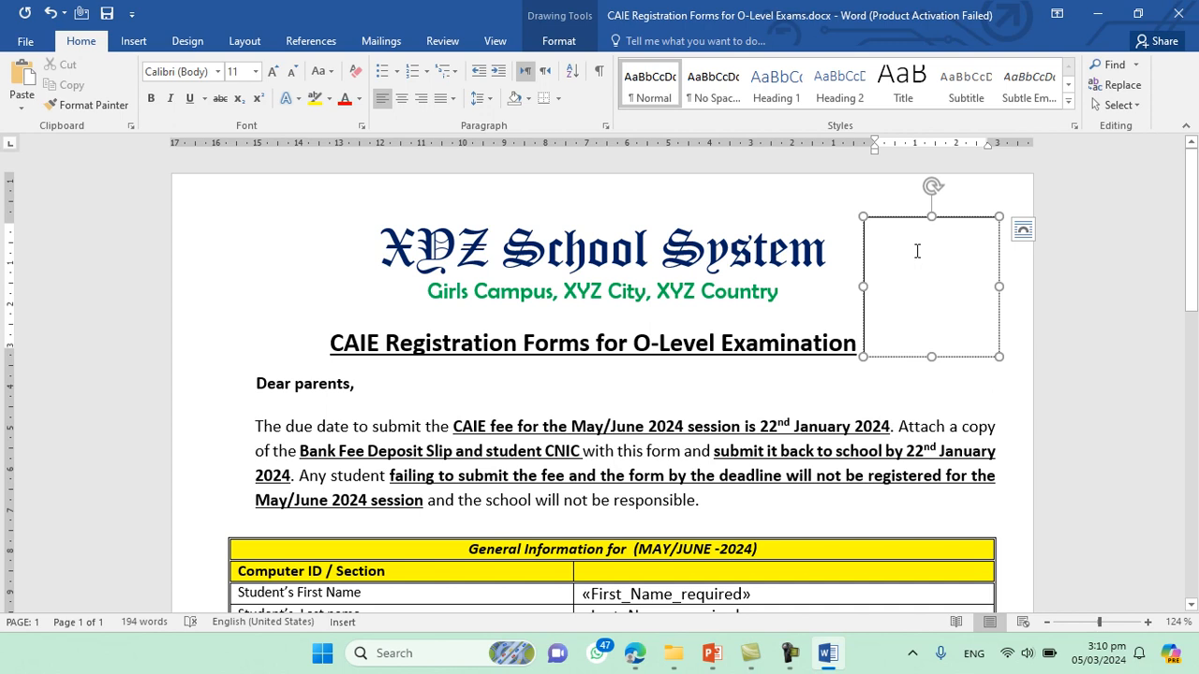
pyautogui.hotkey('ctrl', 'F9')
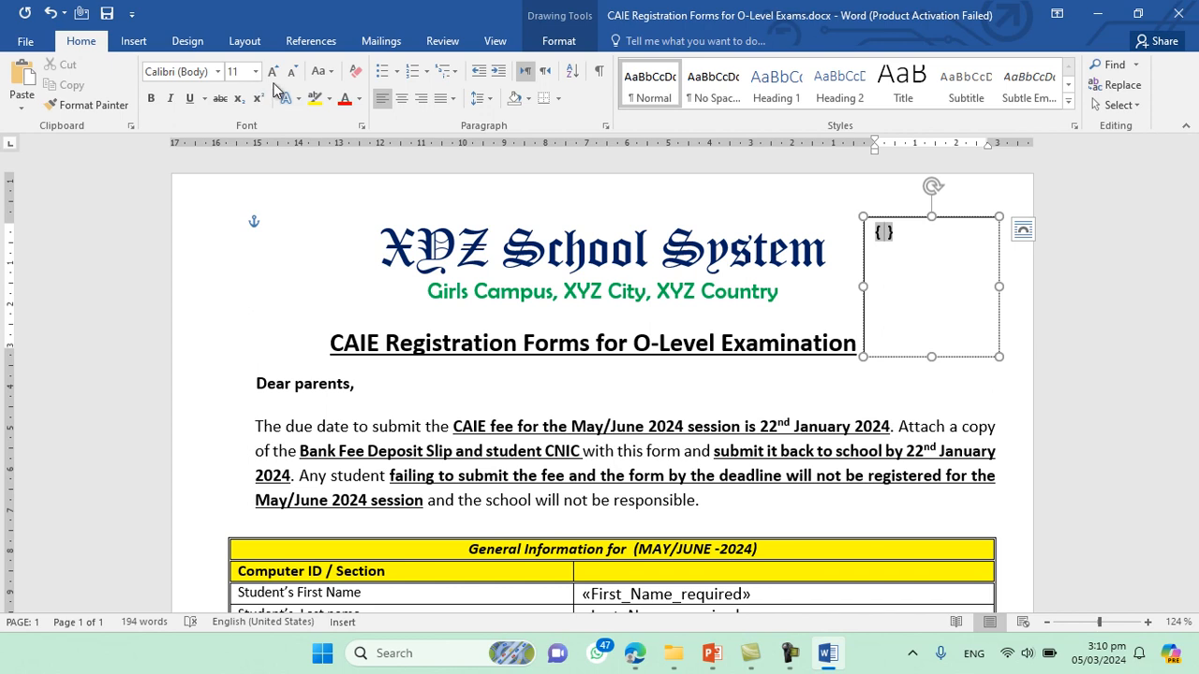
# Add the note "Ctrl + F9" in red text beside "Dear parents,".
pyautogui.click(377, 391)
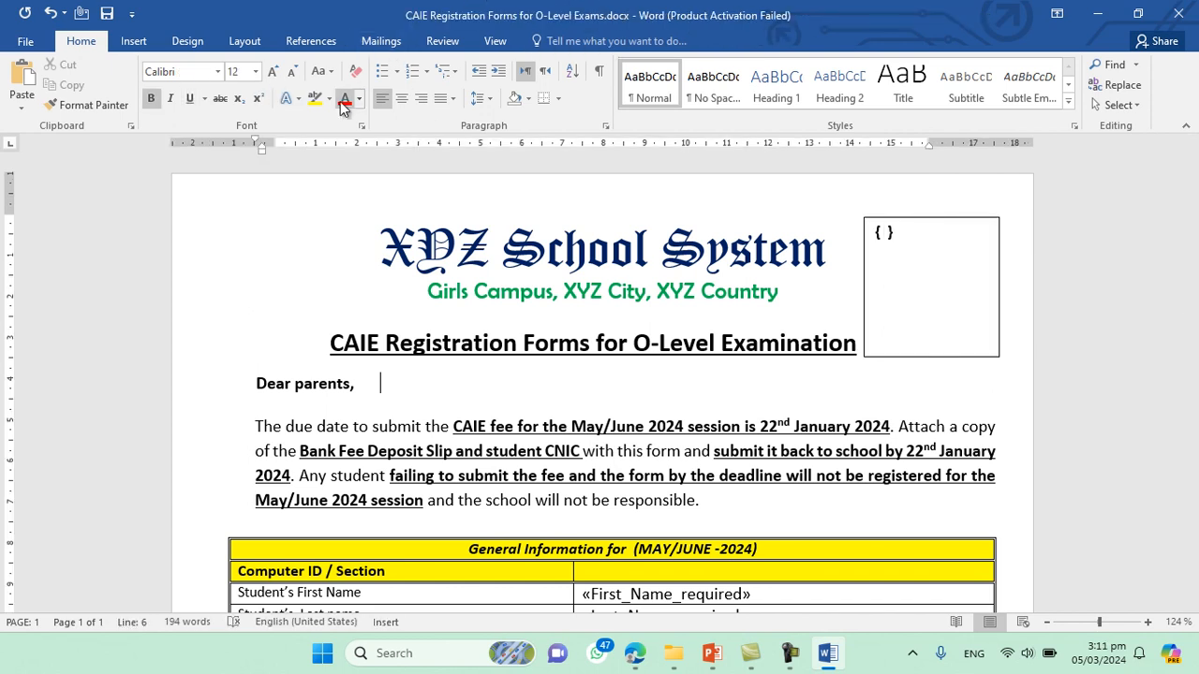
pyautogui.write('Ctrl')
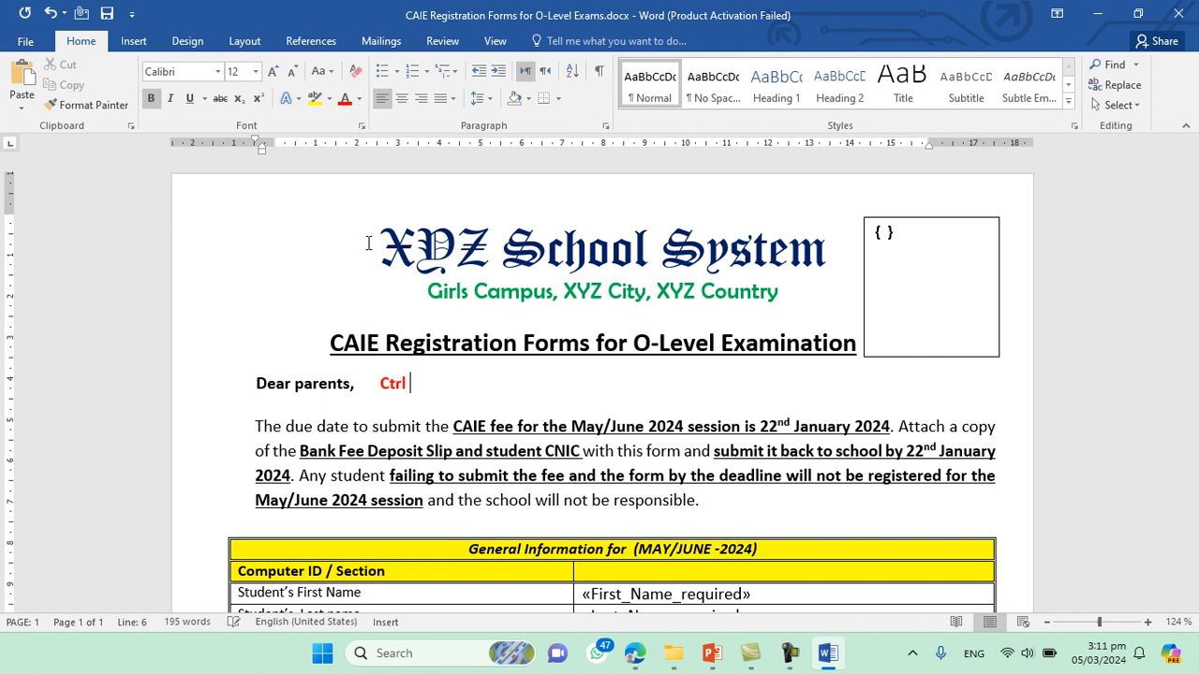
pyautogui.write(' + F9')
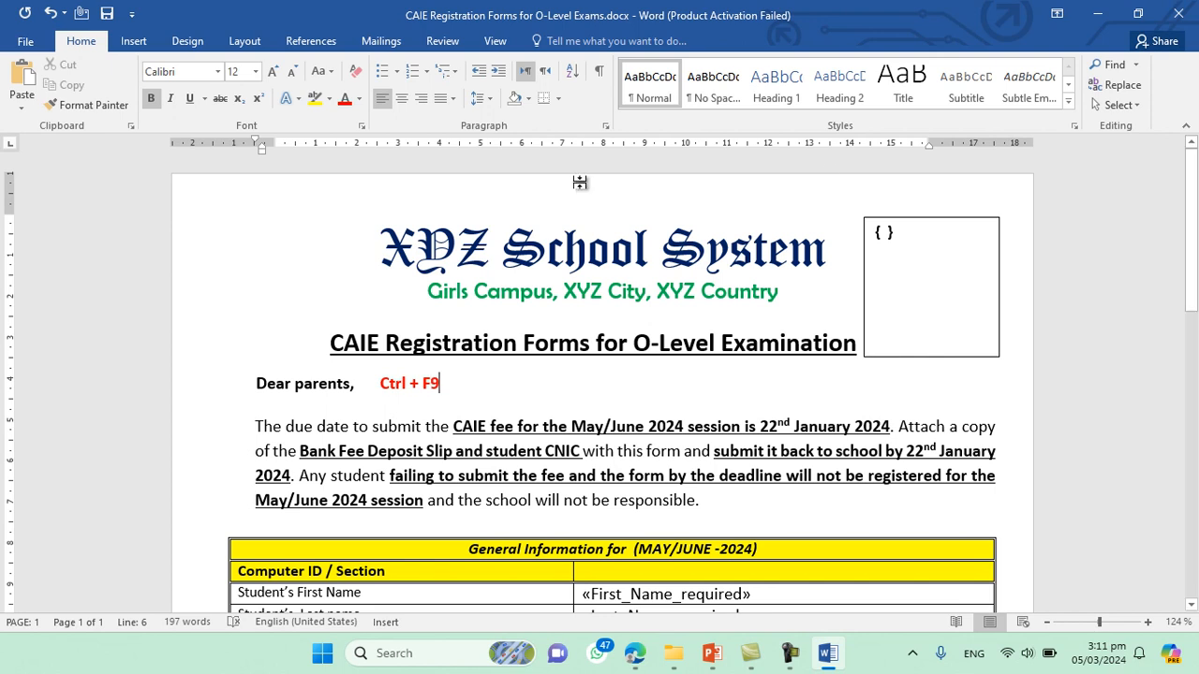
# Complete the photo box's field code as includepicture with the Student_Picture merge field inside quotation marks.
pyautogui.click(884, 232)
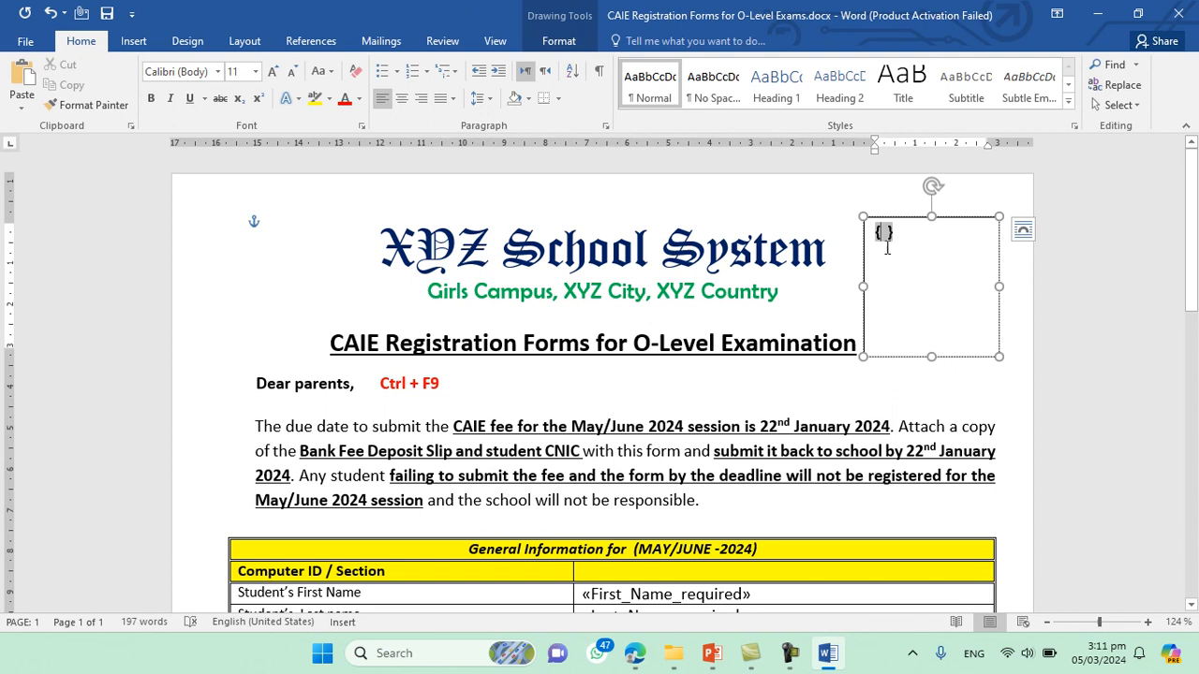
pyautogui.write('inclu')
pyautogui.write('depict')
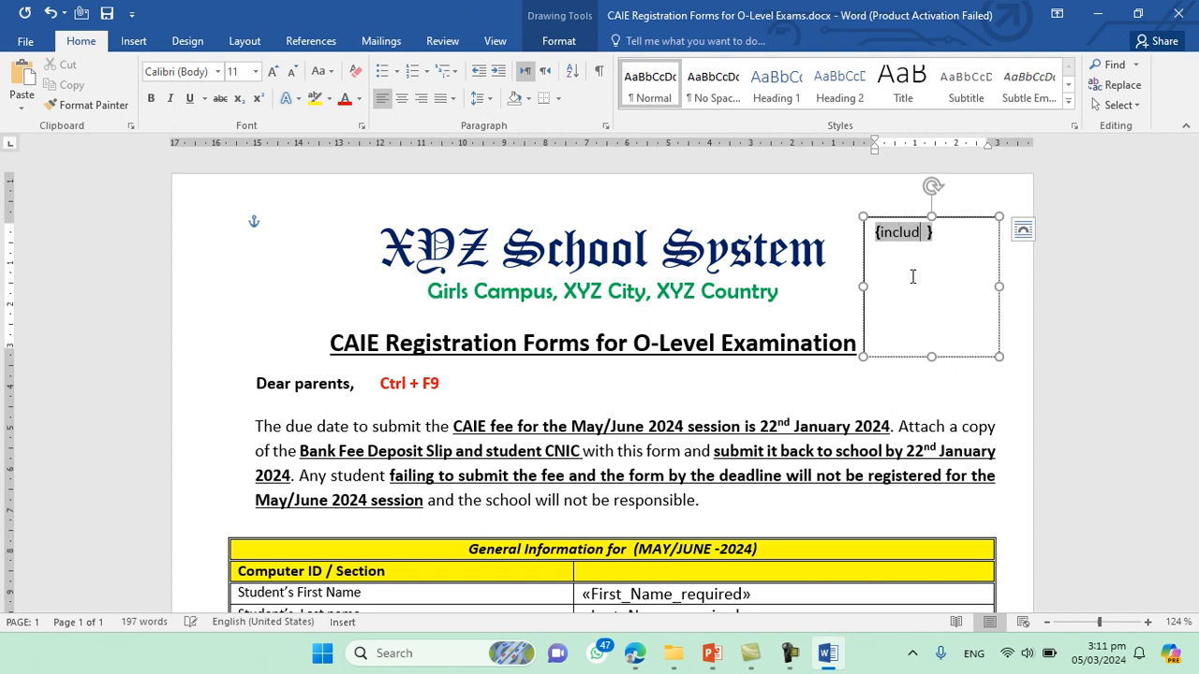
pyautogui.write('ure ')
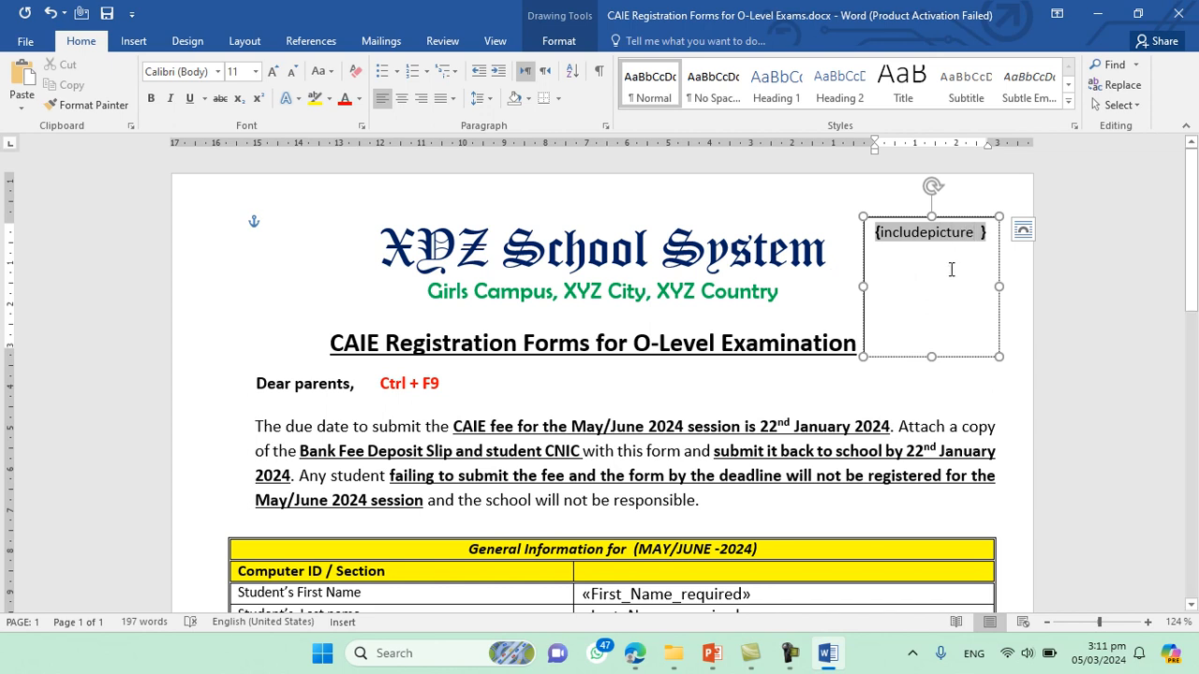
pyautogui.write('""')
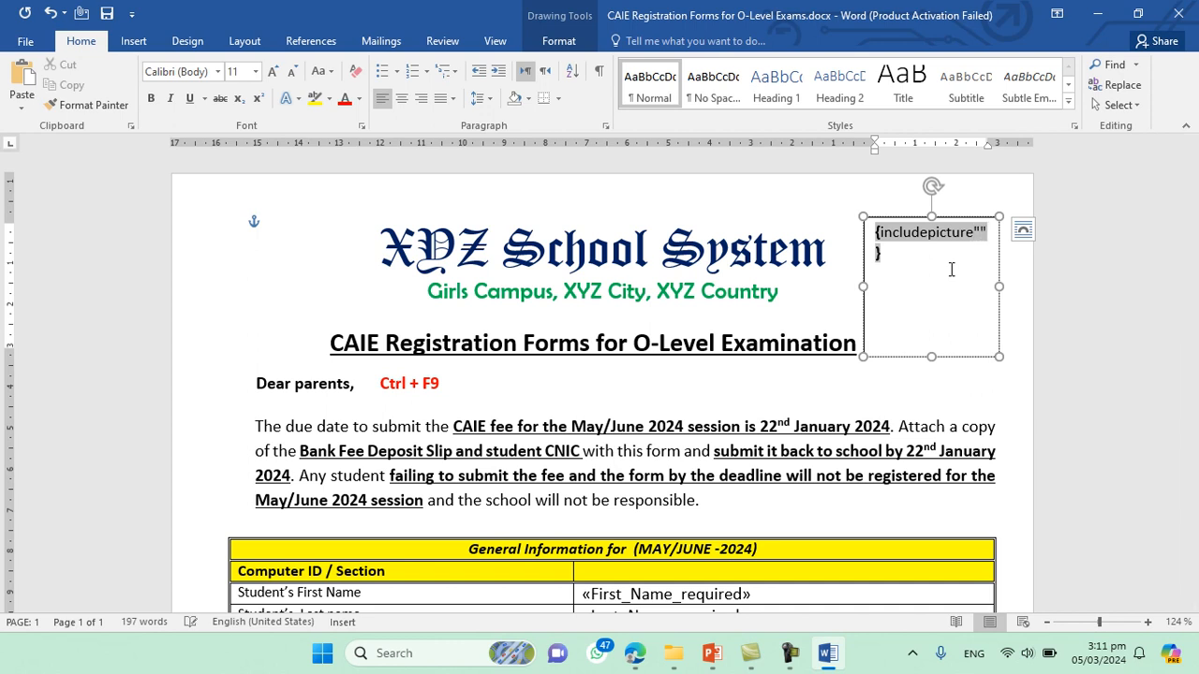
pyautogui.press('Left')
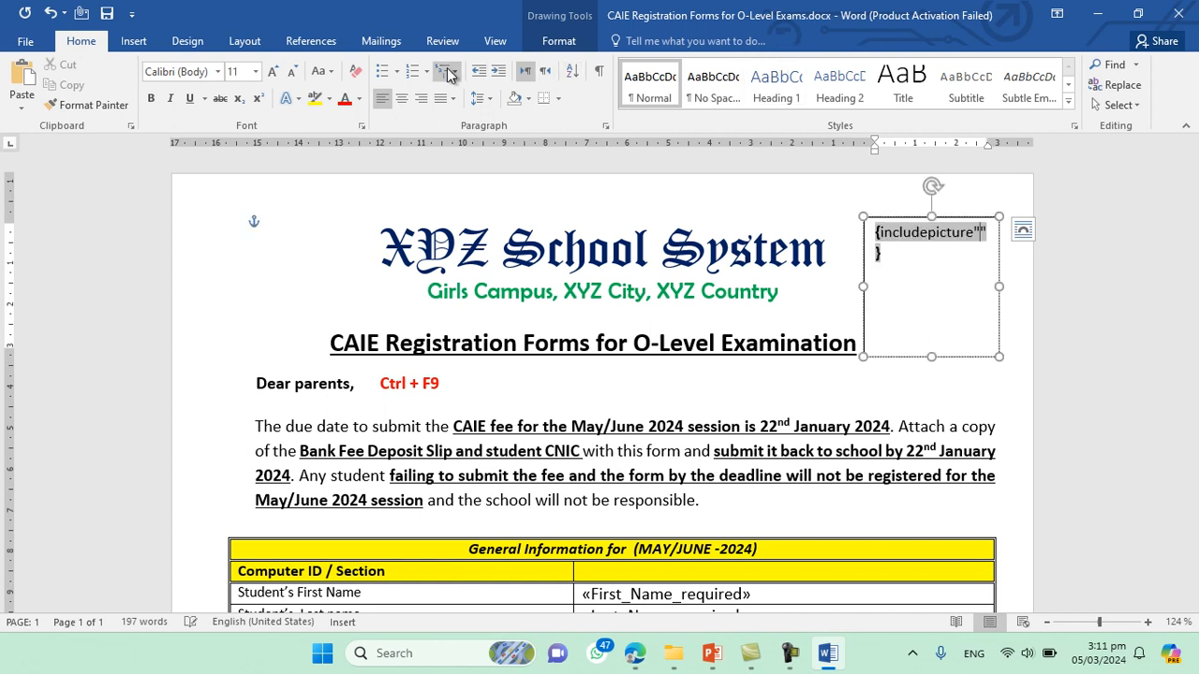
pyautogui.click(375, 47)
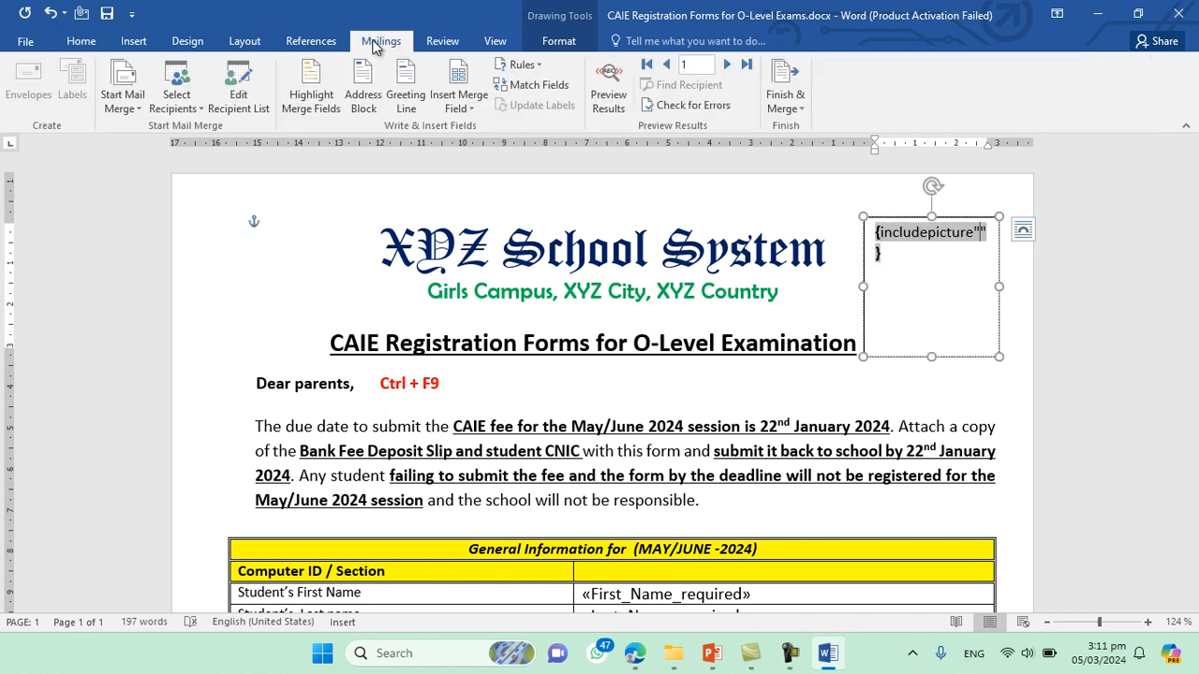
pyautogui.click(472, 111)
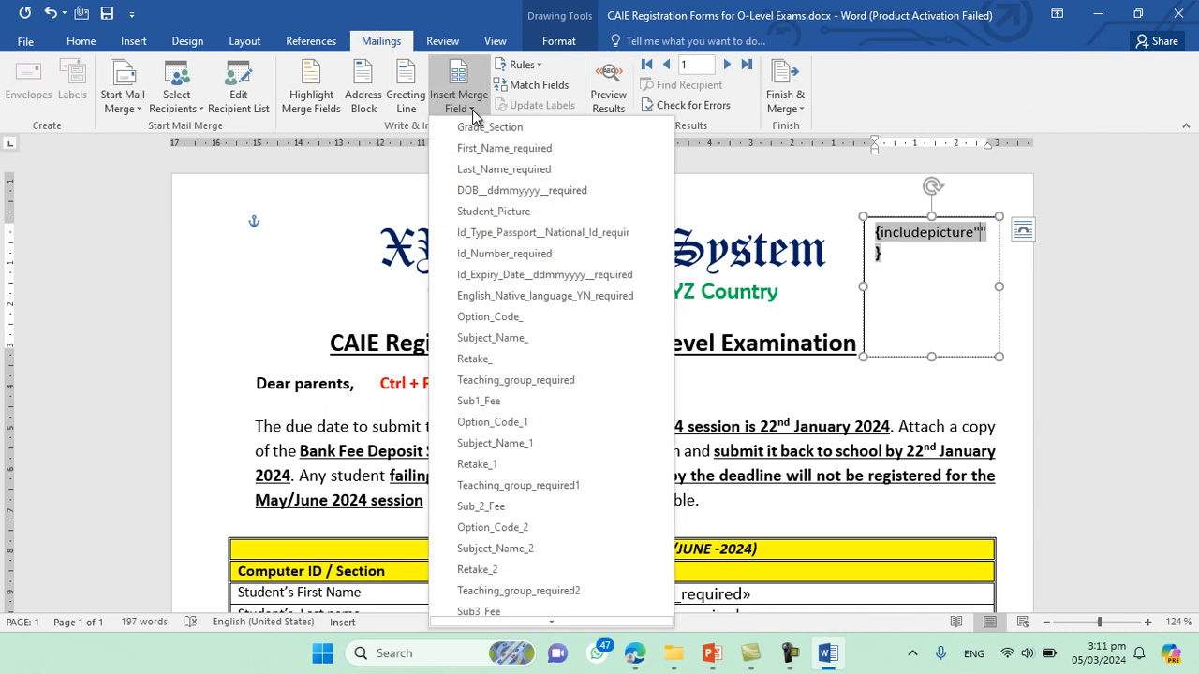
pyautogui.click(502, 214)
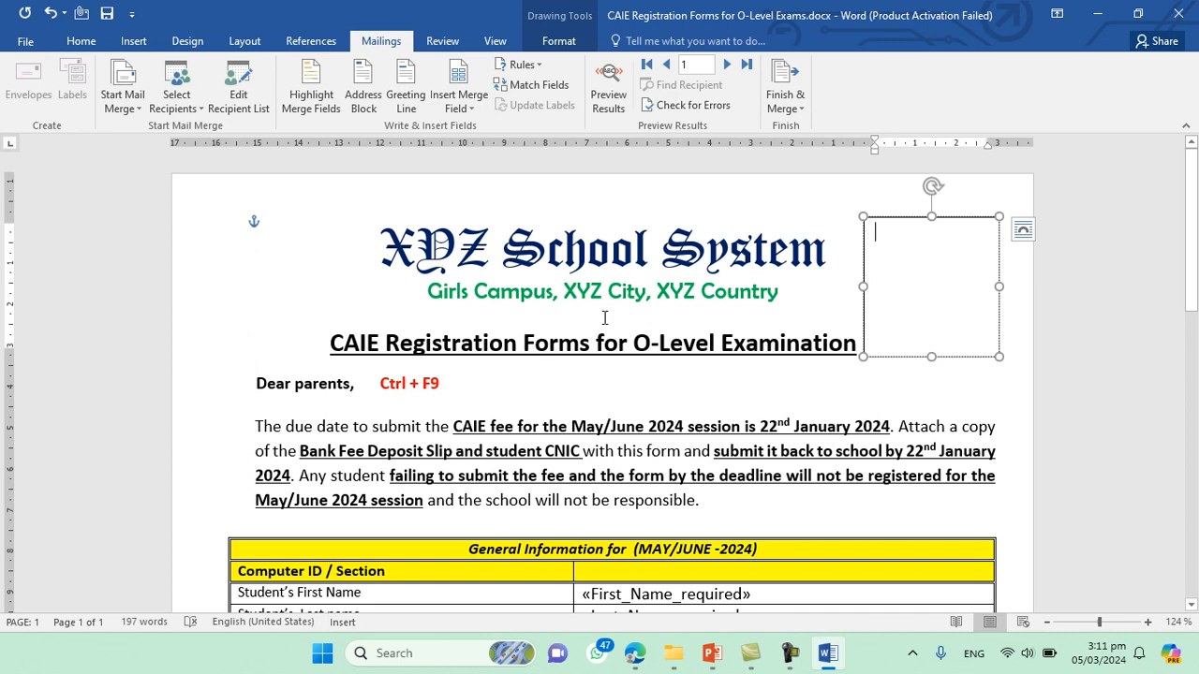
# Delete the red note beside "Dear parents," and look through the form.
pyautogui.moveTo(440, 384); pyautogui.dragTo(393, 387)
pyautogui.press('Delete')
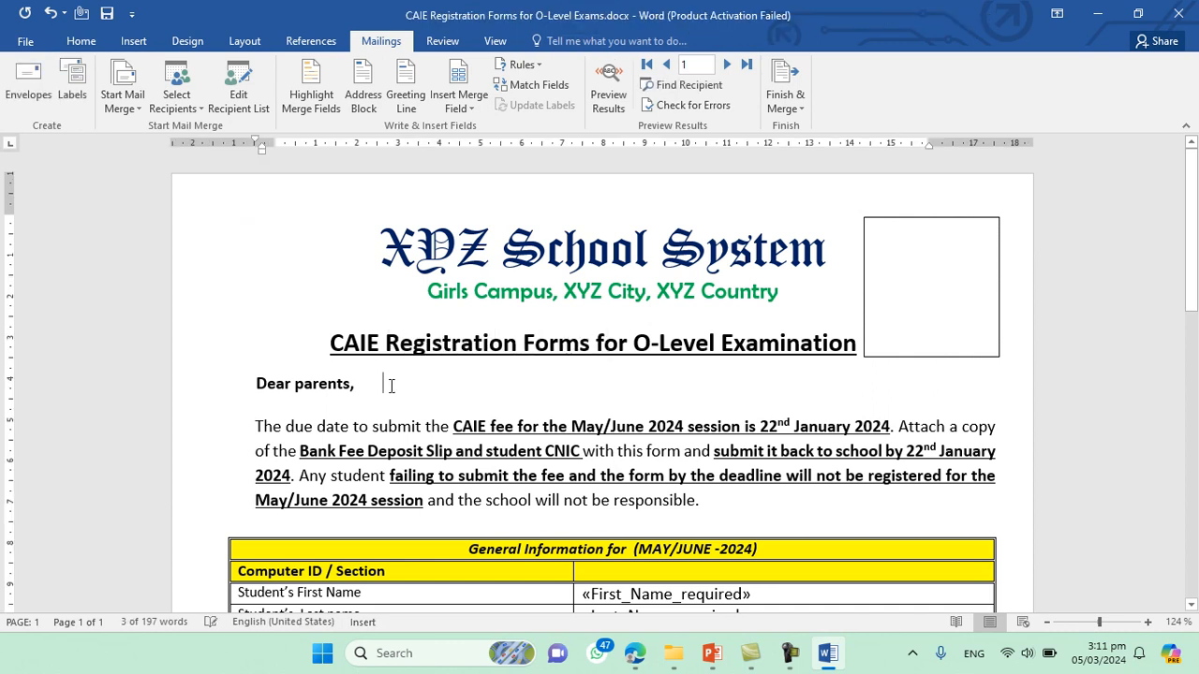
pyautogui.scroll(-2, 592, 359)
pyautogui.scroll(-9, 592, 360)
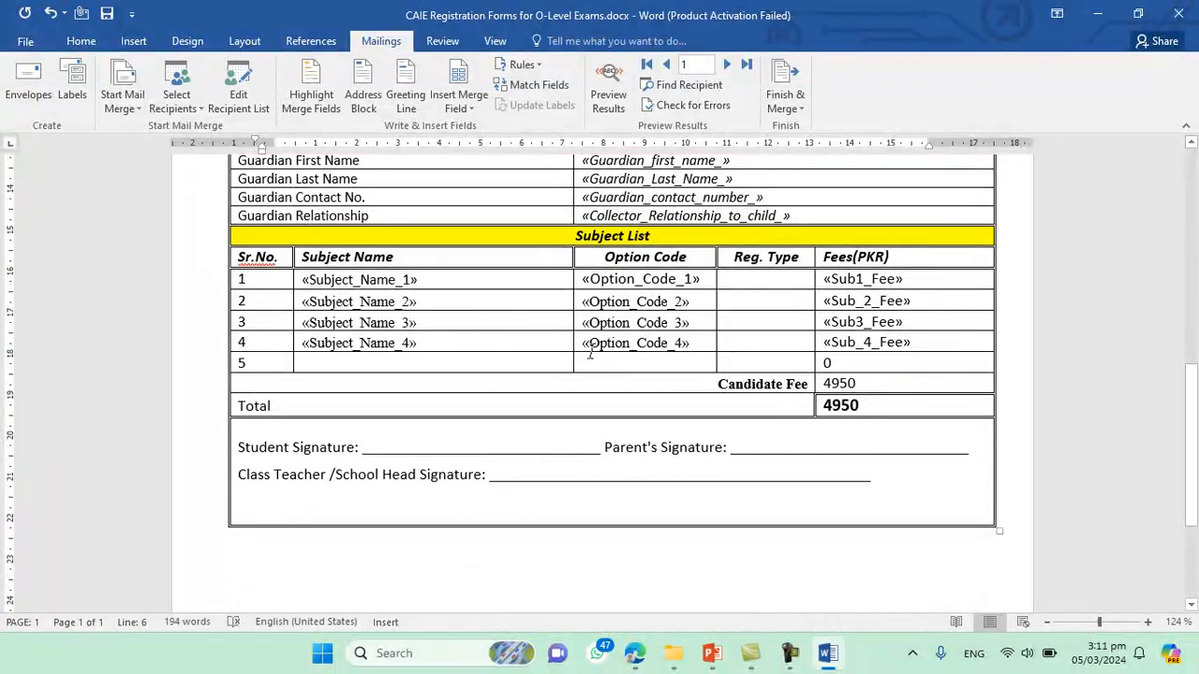
pyautogui.scroll(10, 592, 352)
pyautogui.scroll(3, 592, 350)
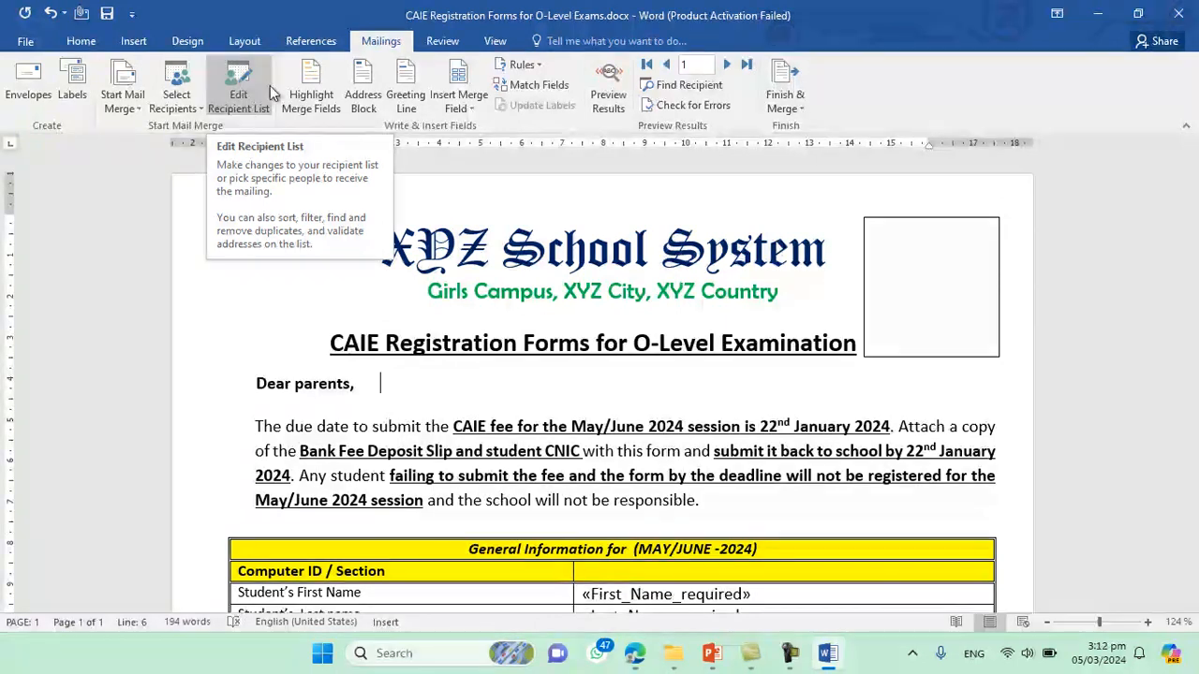
# Filter the mail merge recipient list by Grade/ Section to 11 Red.
pyautogui.click(236, 111)
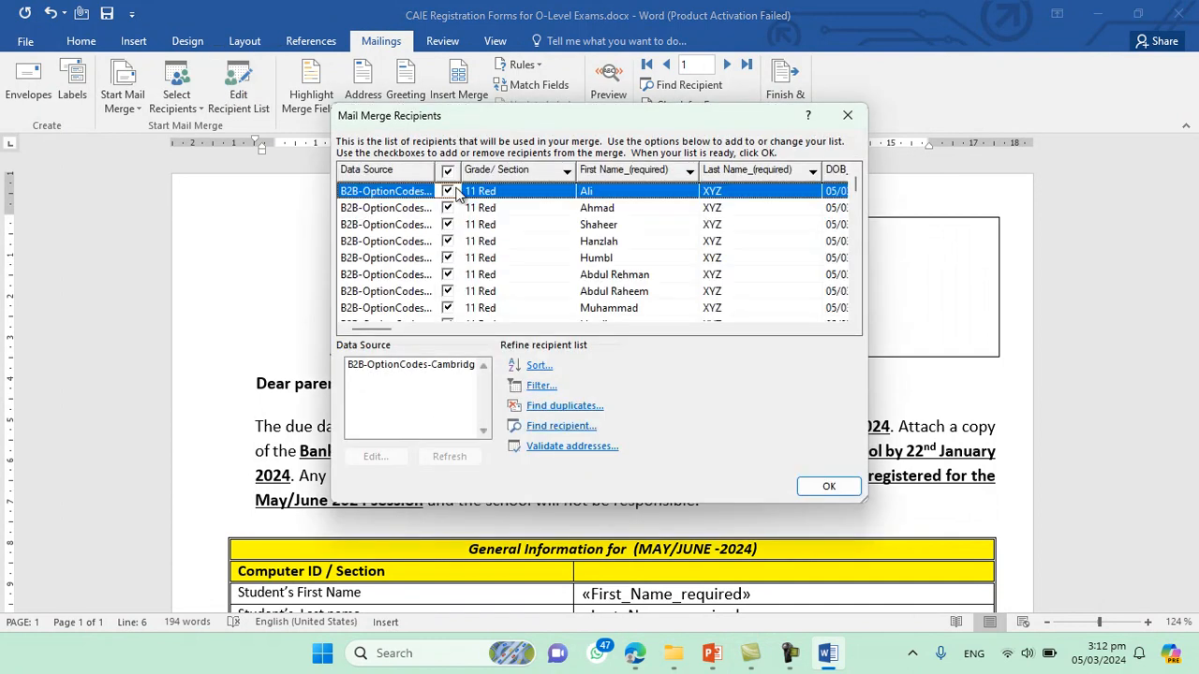
pyautogui.click(567, 171)
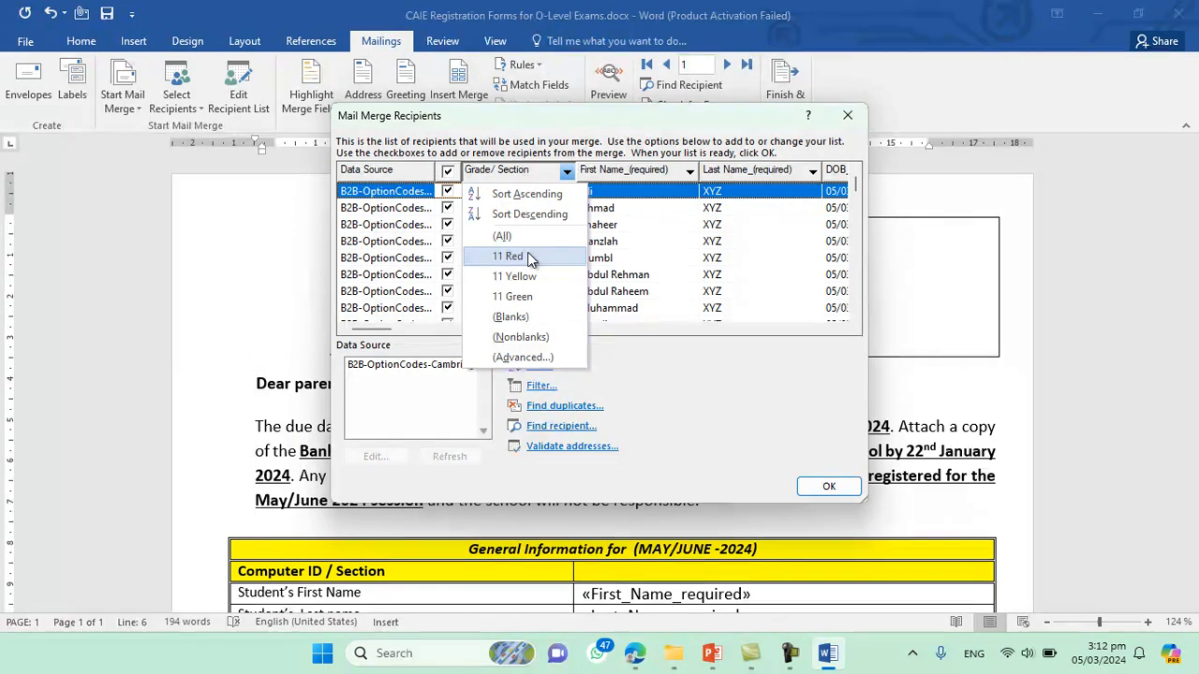
pyautogui.click(528, 258)
pyautogui.click(525, 259)
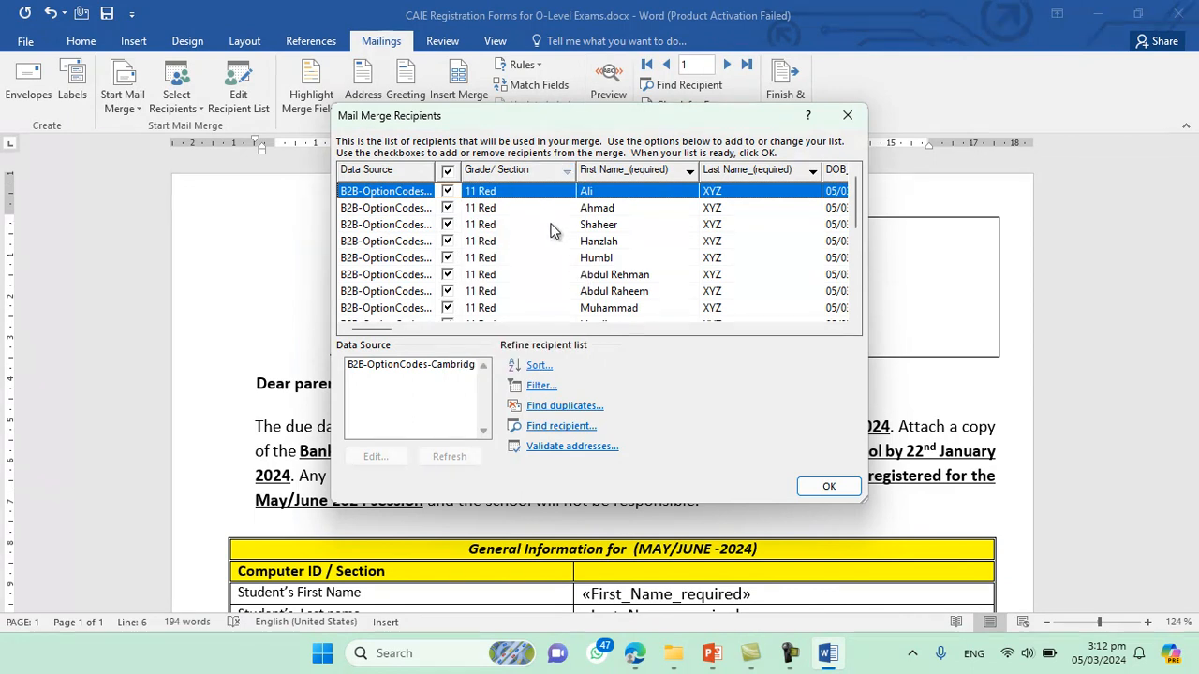
# Try a recipient filter rule where First Name_(required) contains "aa".
pyautogui.click(542, 387)
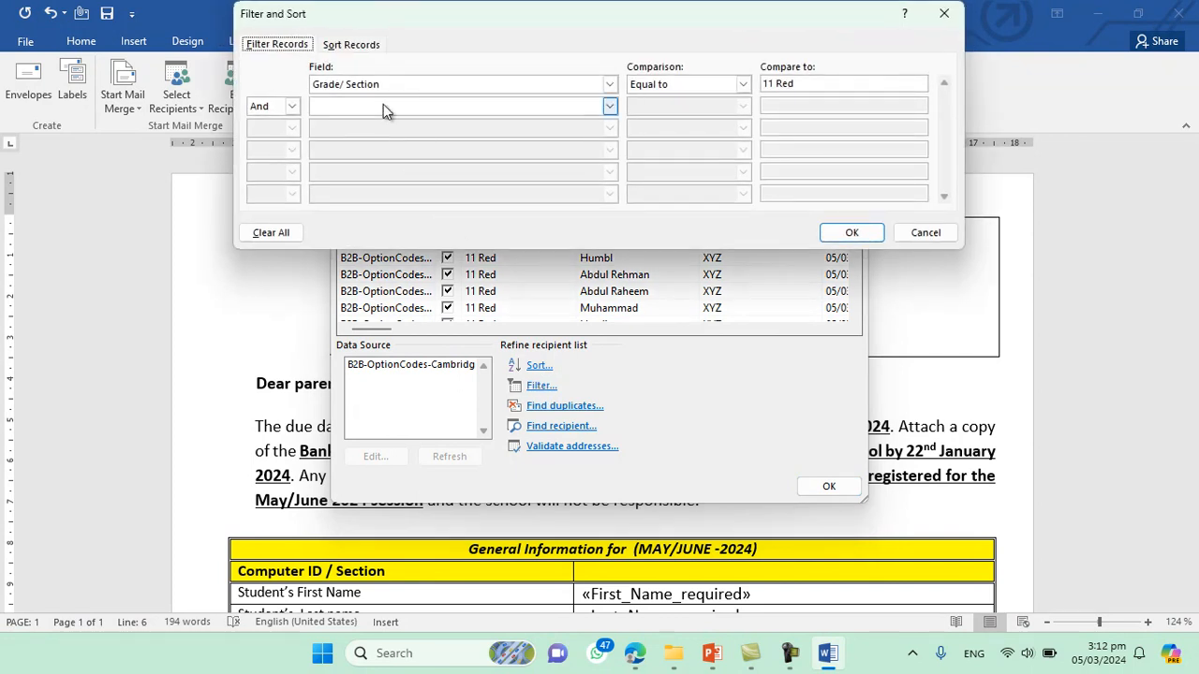
pyautogui.click(609, 83)
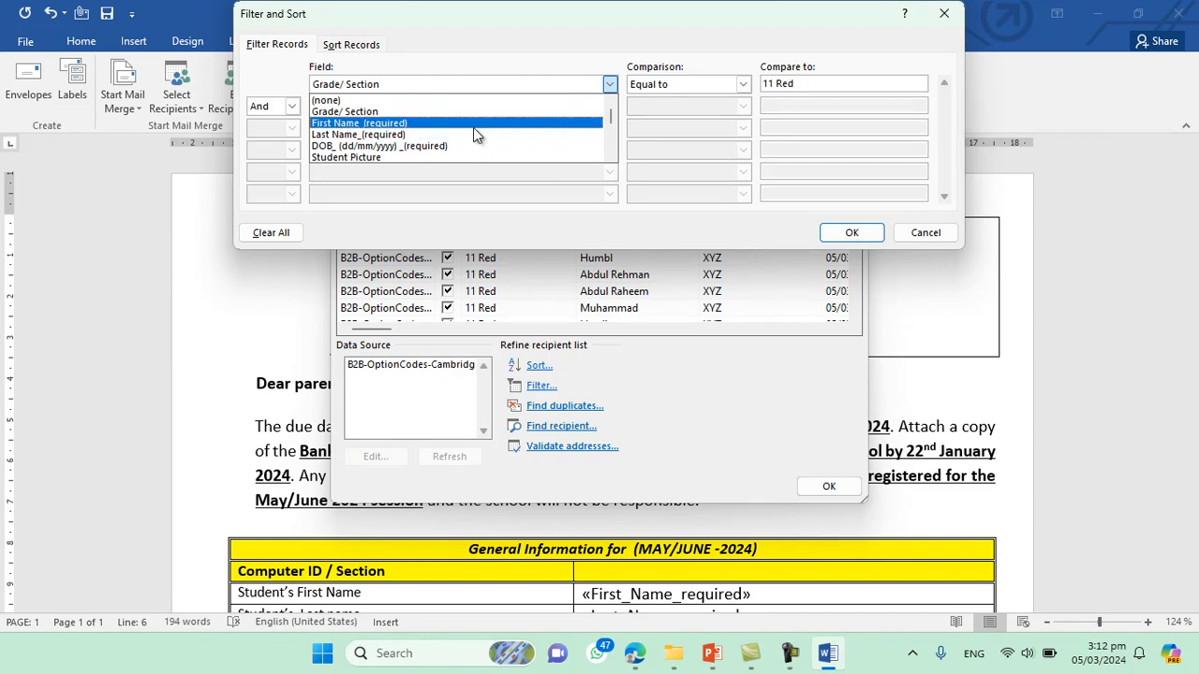
pyautogui.click(416, 127)
pyautogui.click(743, 85)
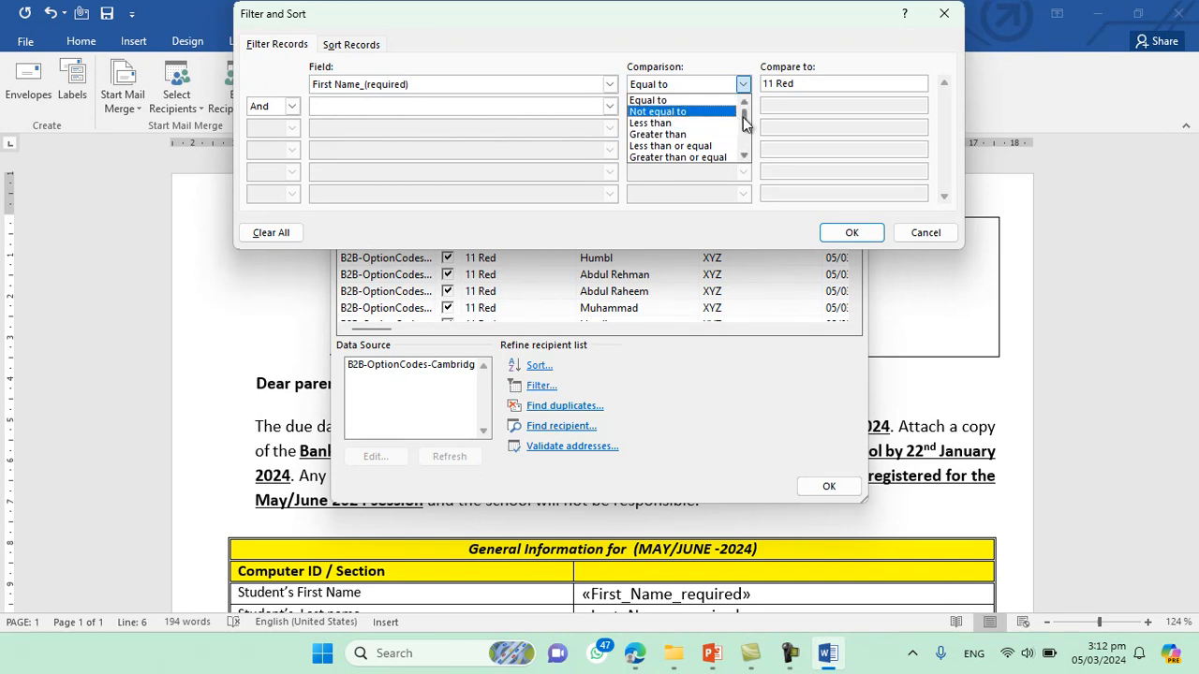
pyautogui.moveTo(744, 121); pyautogui.dragTo(744, 137)
pyautogui.click(701, 146)
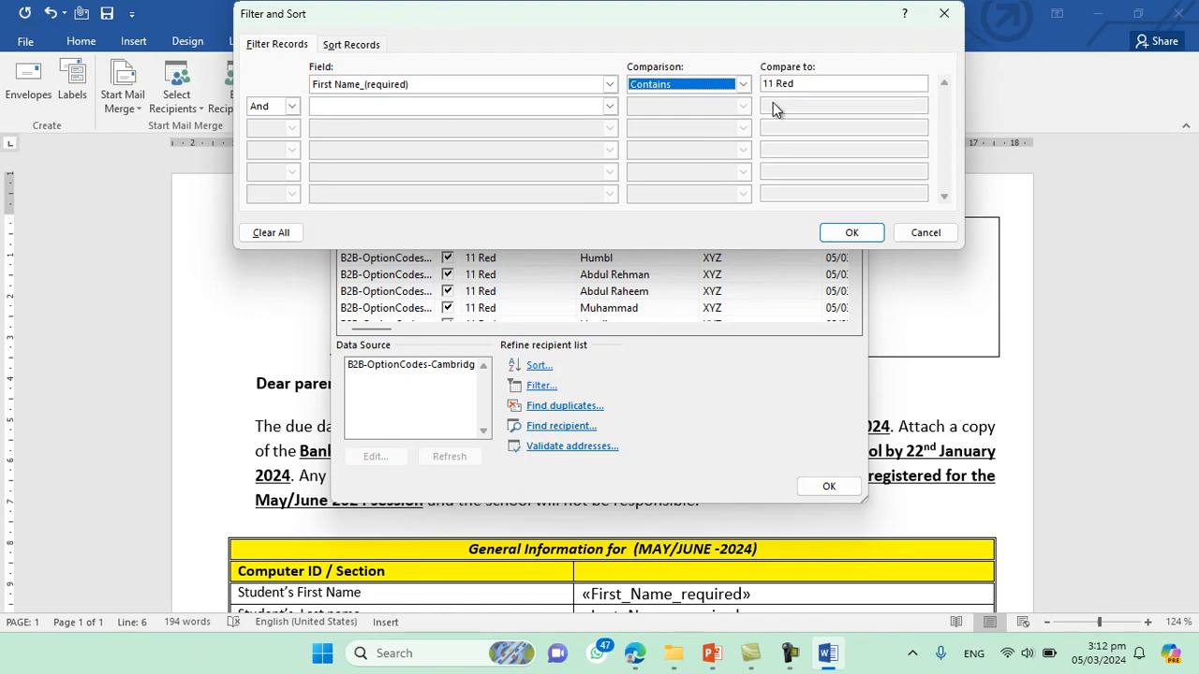
pyautogui.press('Tab')
pyautogui.write('11')
pyautogui.press('BackSpace')
pyautogui.press('BackSpace')
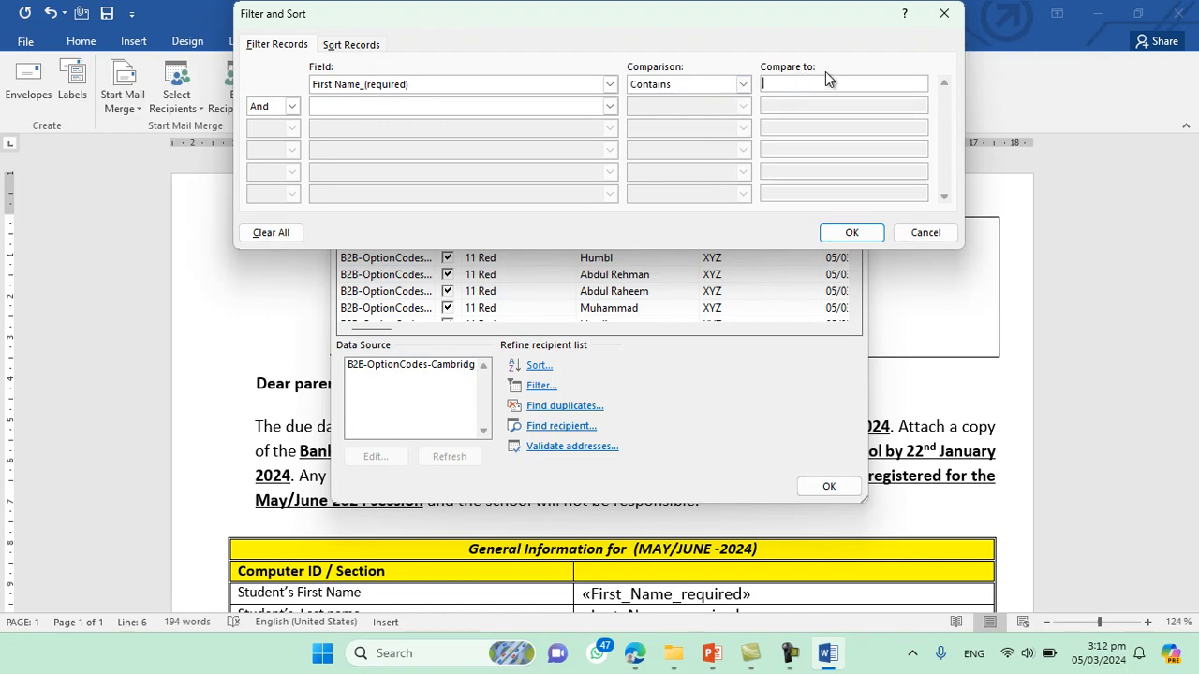
pyautogui.write('aa')
# Change the recipient filter rule to Grade/ Section equal to "11 Red" and apply it.
pyautogui.click(609, 84)
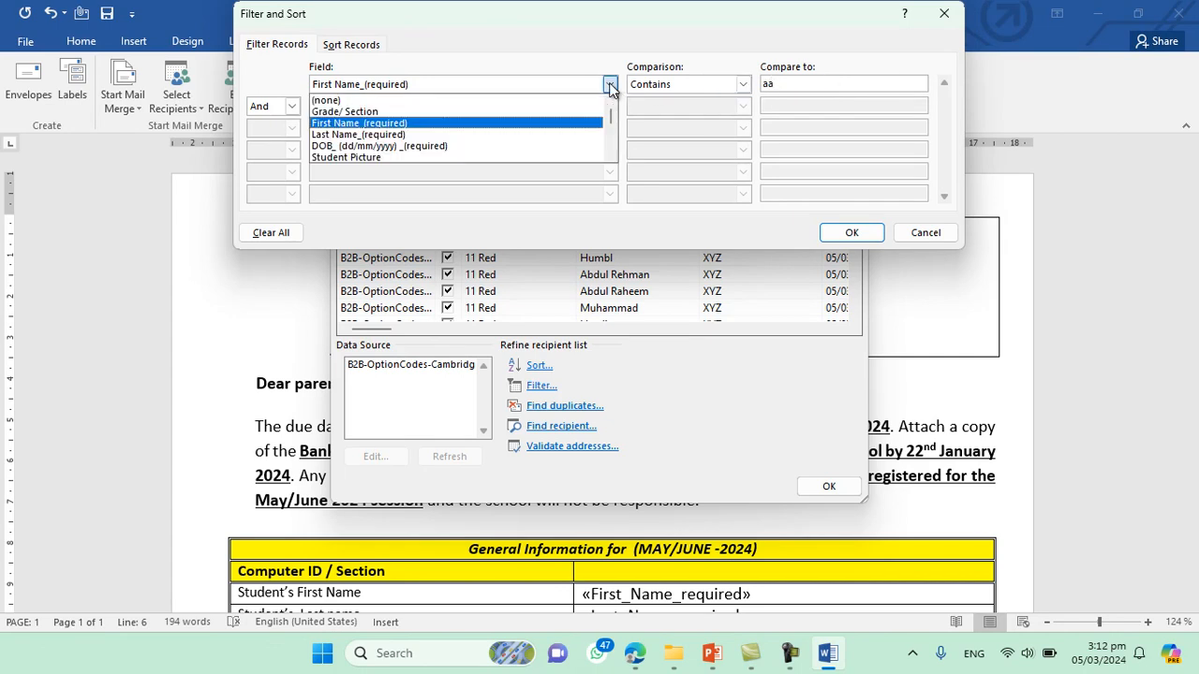
pyautogui.click(548, 111)
pyautogui.click(741, 85)
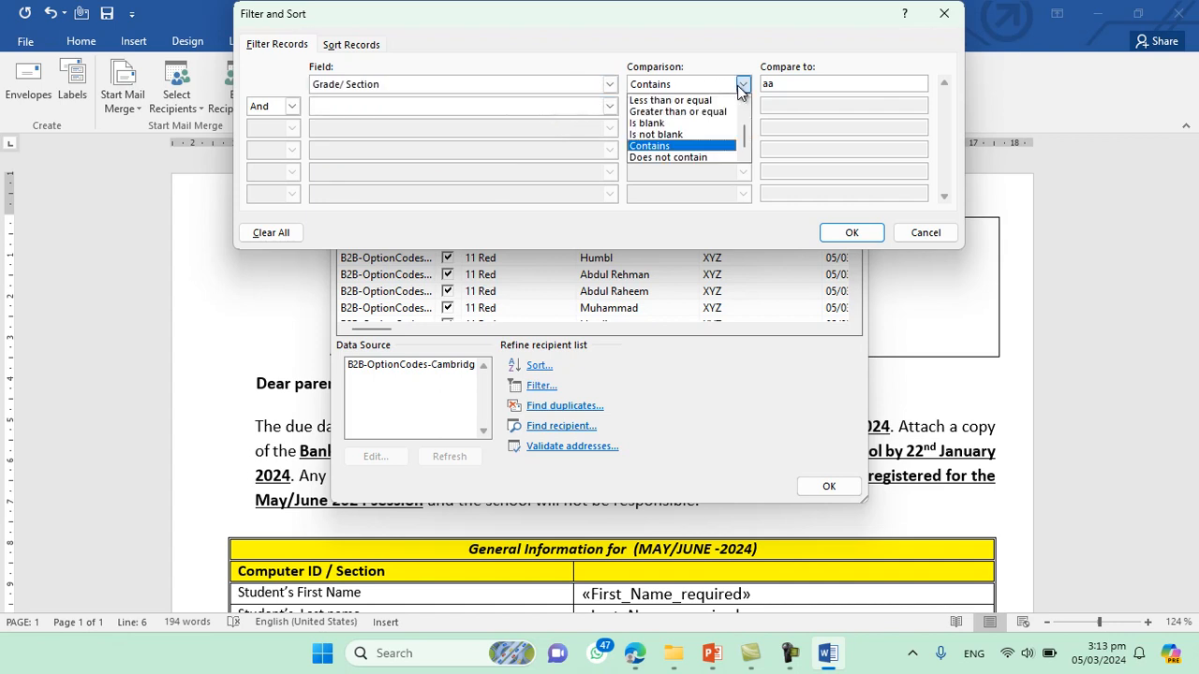
pyautogui.press('Up')
pyautogui.press('Up')
pyautogui.press('Up')
pyautogui.press('Up')
pyautogui.press('Up')
pyautogui.press('Up')
pyautogui.press('Up')
pyautogui.press('Up')
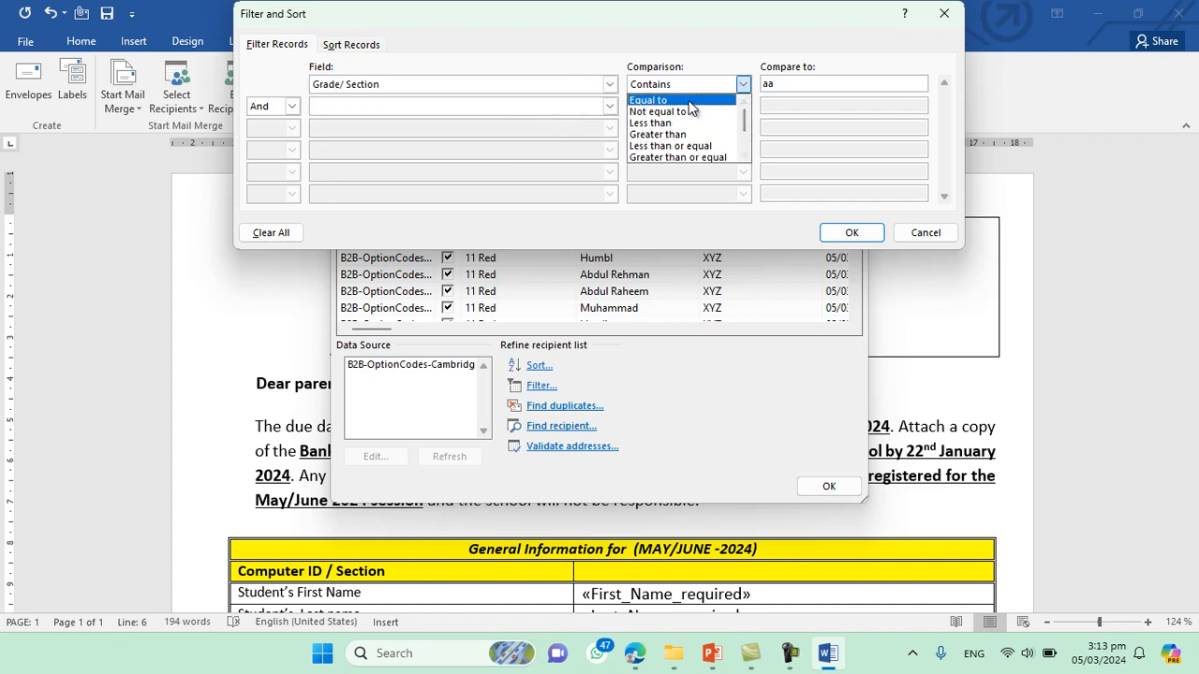
pyautogui.press('Return')
pyautogui.press('Tab')
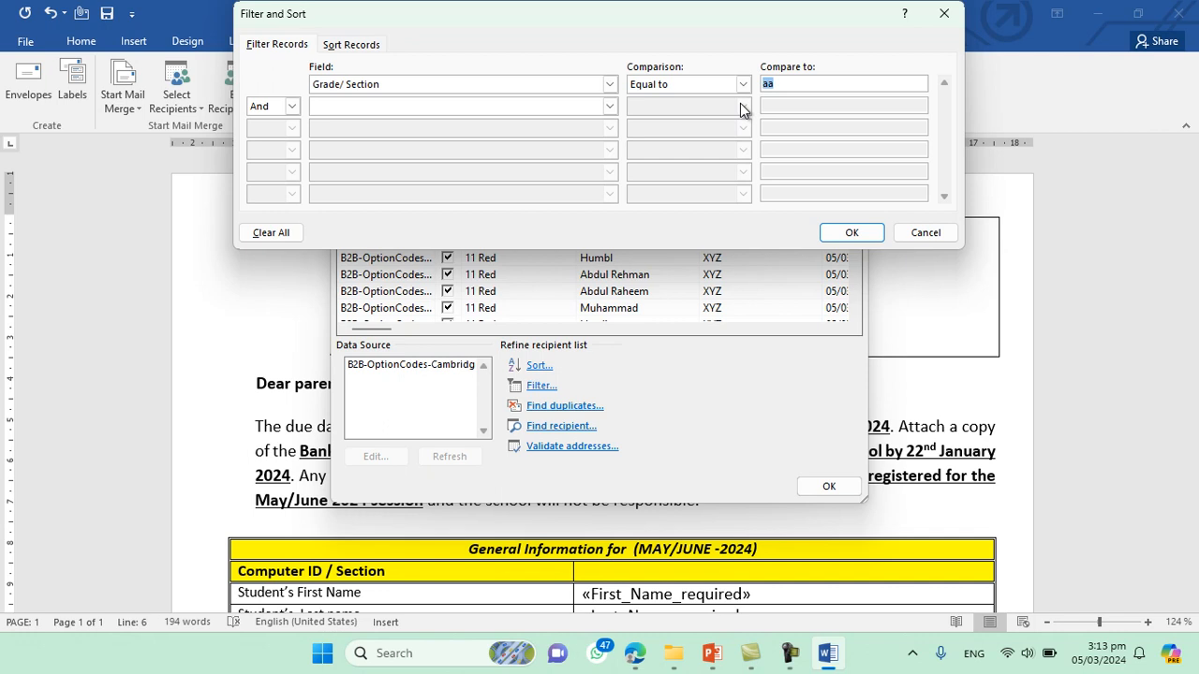
pyautogui.write('11 Red')
pyautogui.click(851, 232)
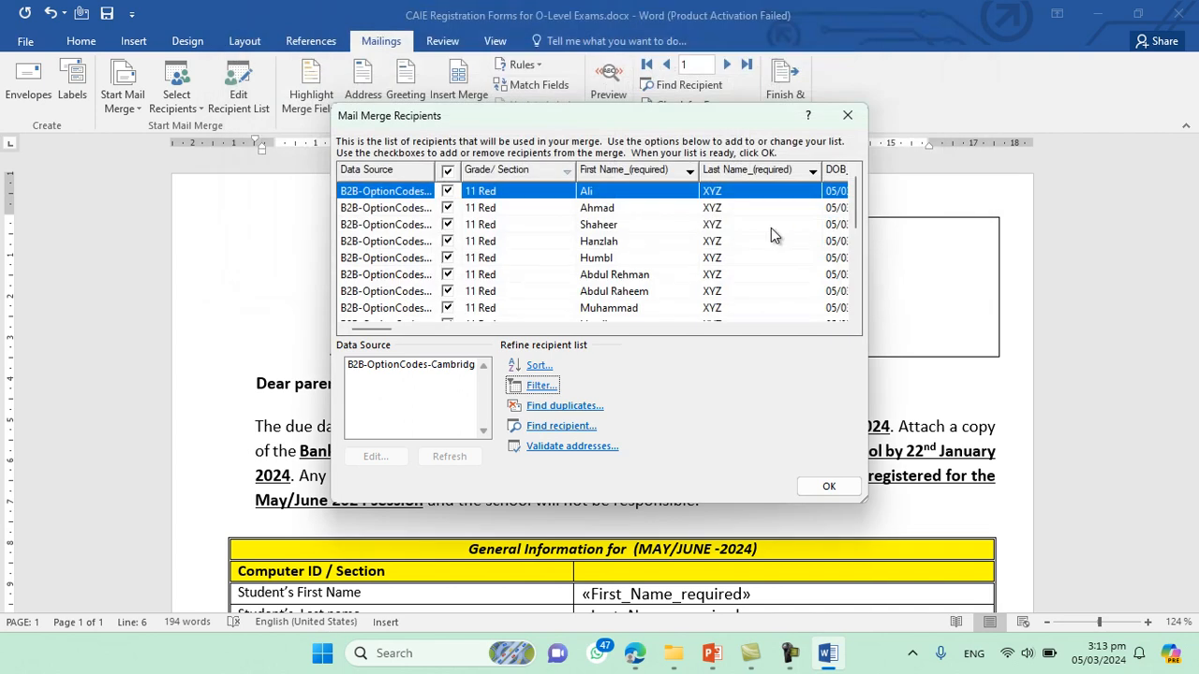
# Look over the Grade/ Section column's filter choices and accept the mail merge recipient list.
pyautogui.click(567, 172)
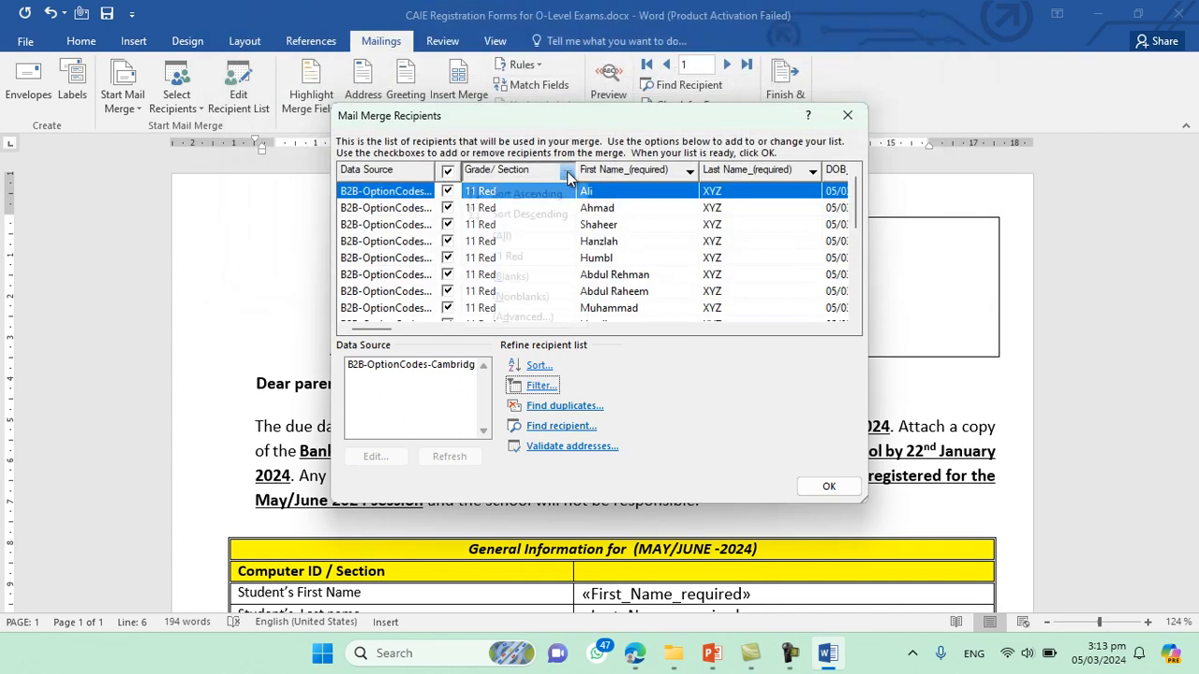
pyautogui.click(646, 119)
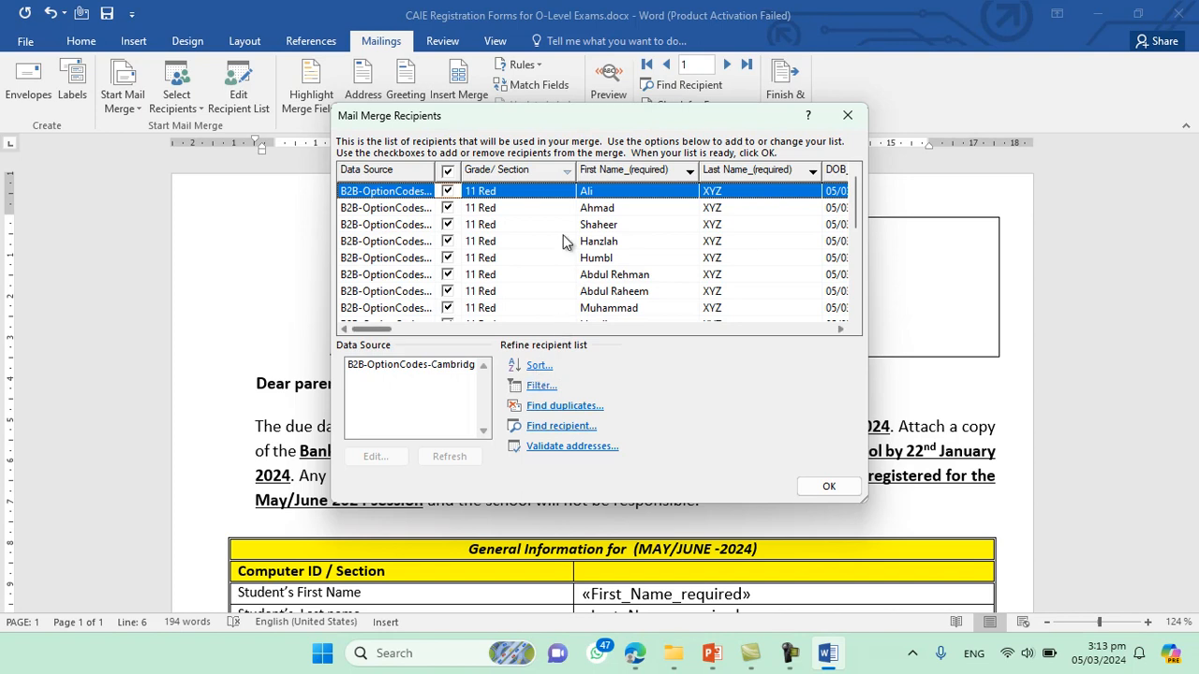
pyautogui.click(567, 174)
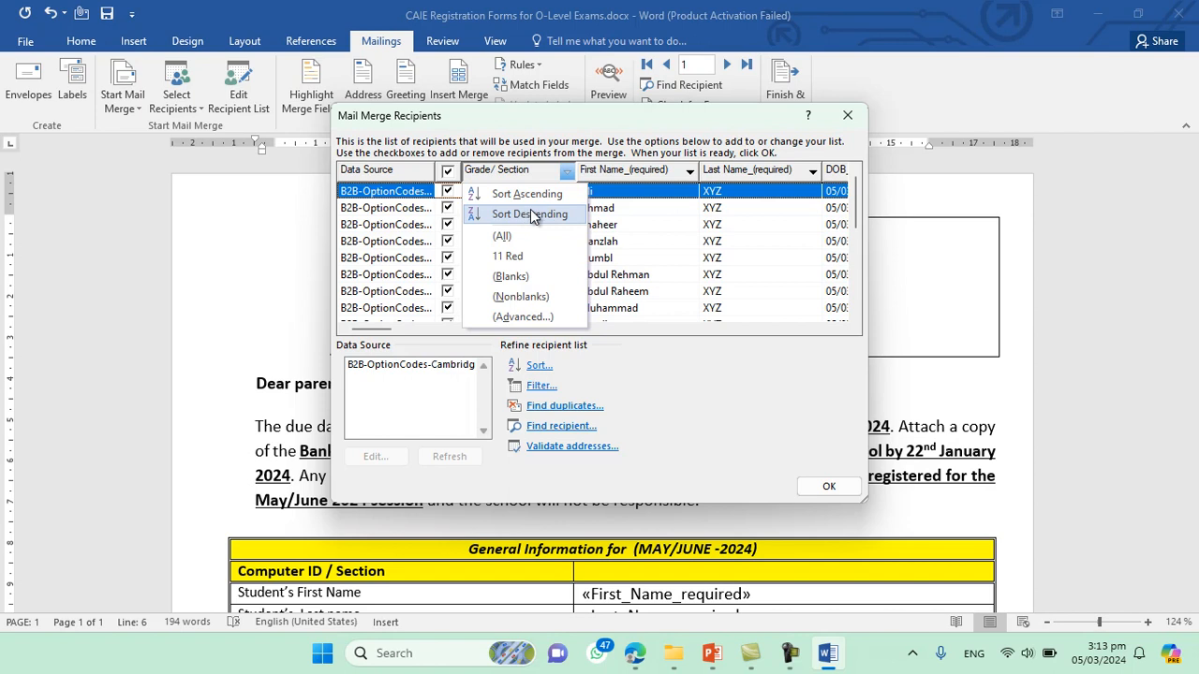
pyautogui.click(630, 121)
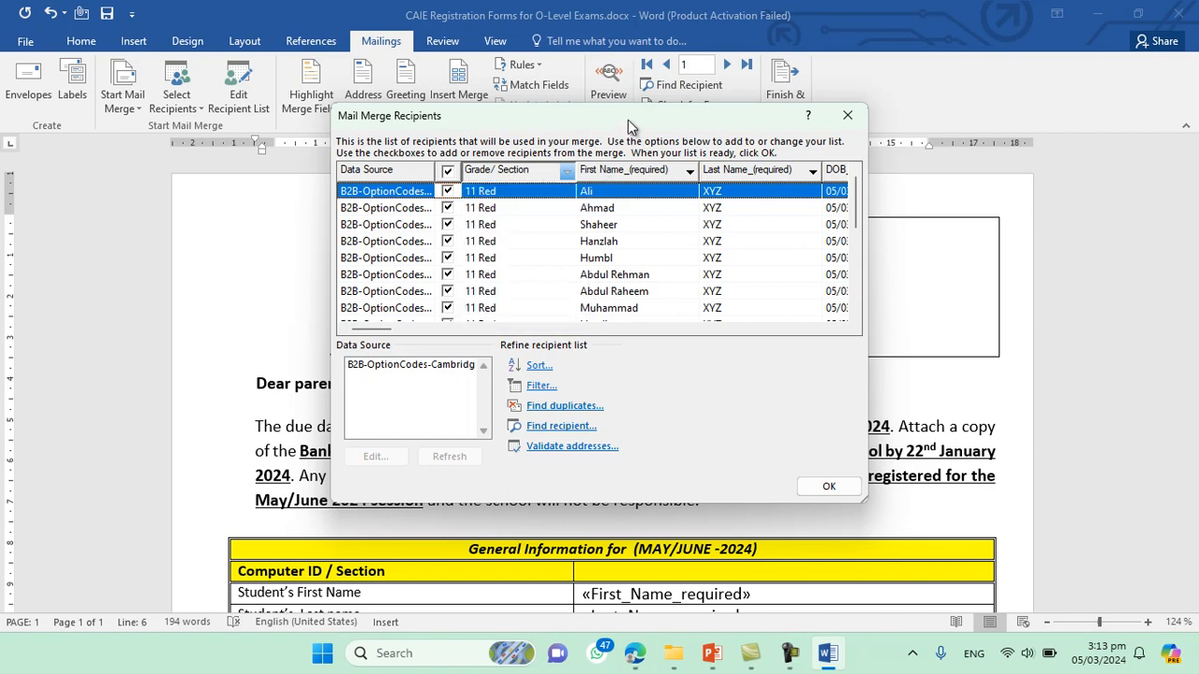
pyautogui.click(826, 488)
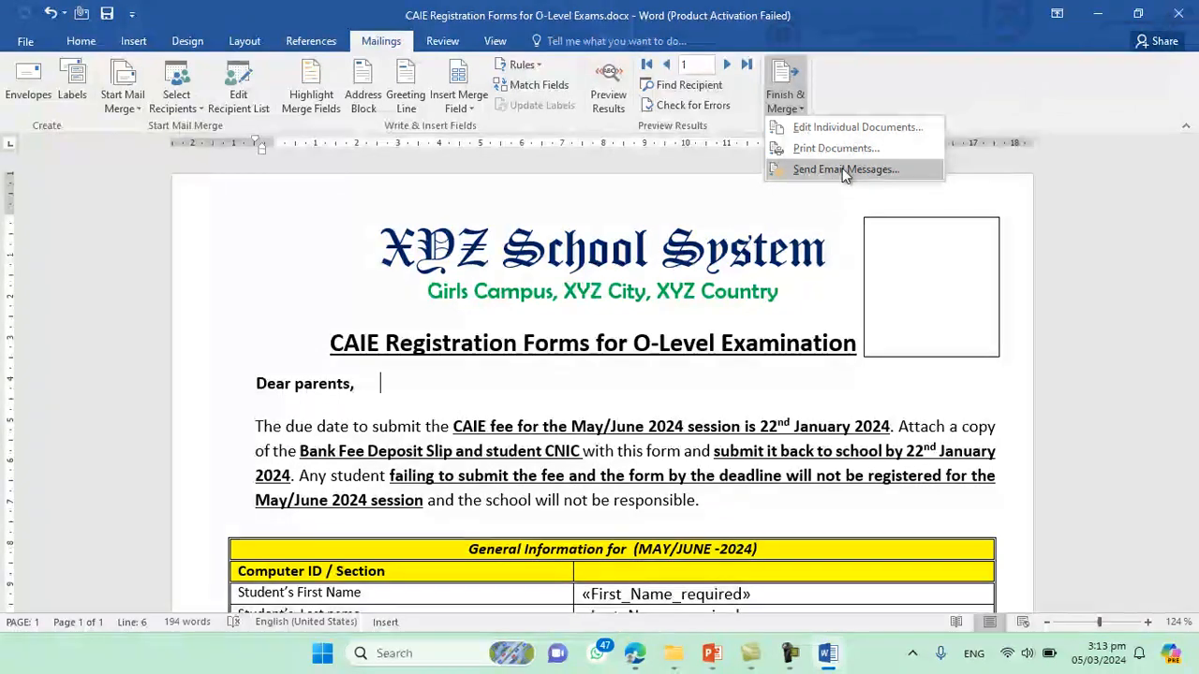
# Finish the merge by generating editable individual documents for all records in a new document.
pyautogui.click(817, 132)
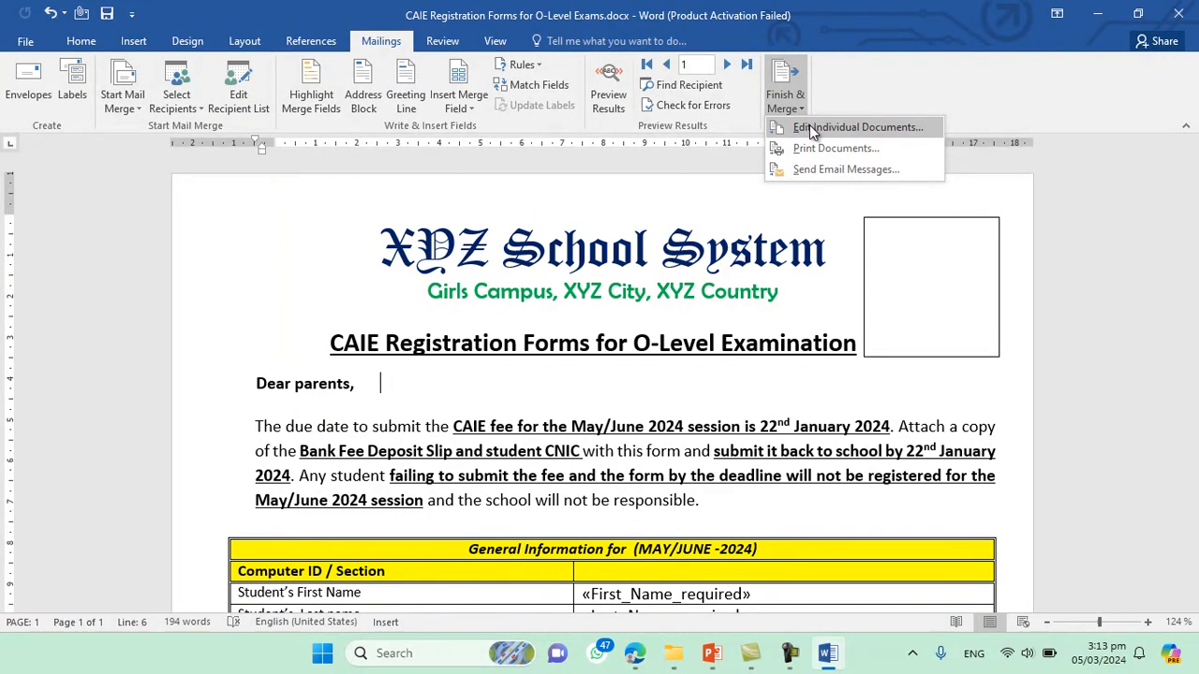
pyautogui.click(811, 129)
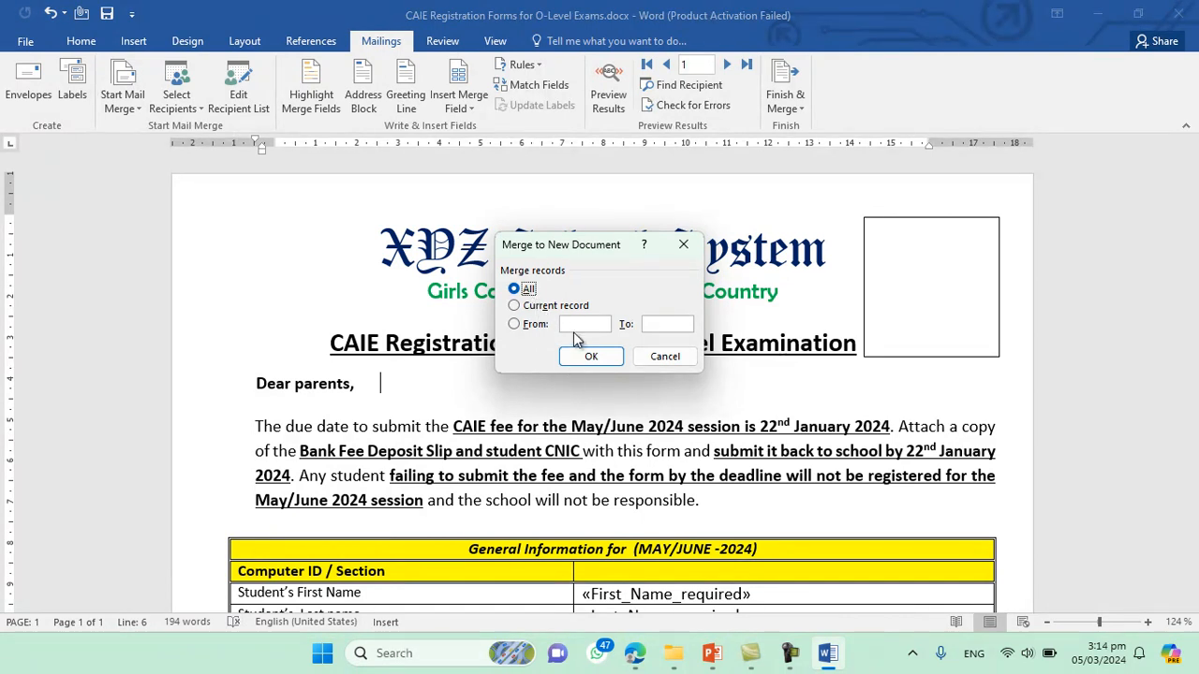
pyautogui.click(581, 324)
pyautogui.write('1')
pyautogui.click(652, 323)
pyautogui.click(527, 290)
pyautogui.click(591, 358)
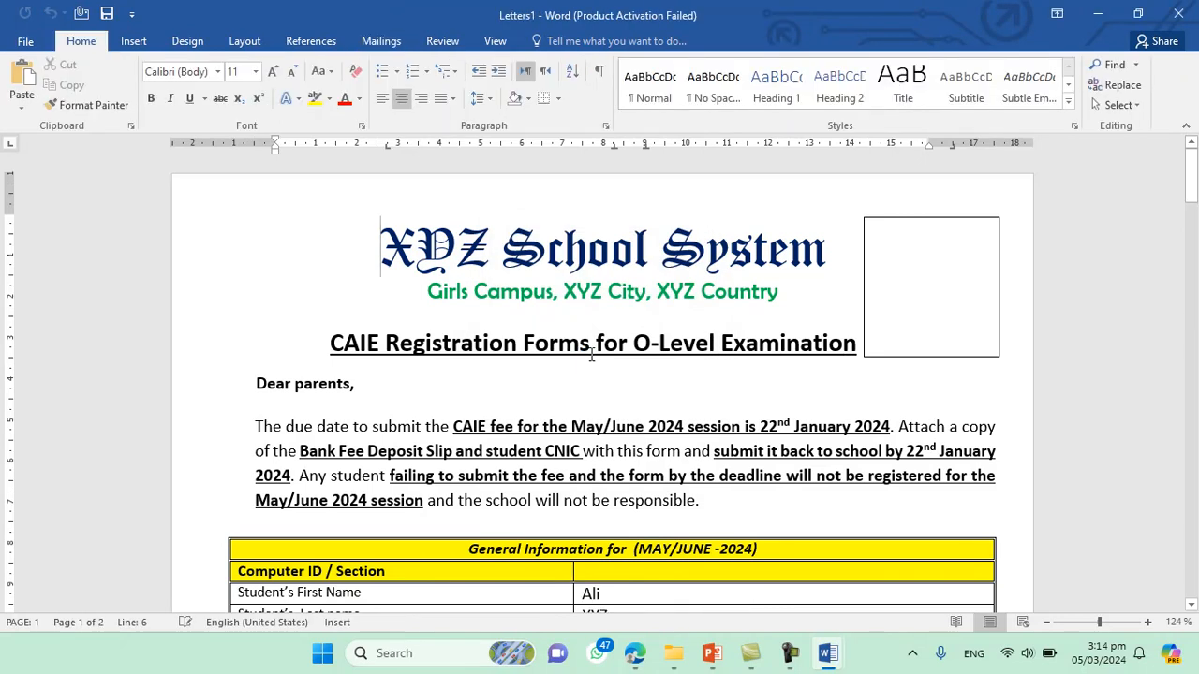
# Examine the first student's merged form, from the personal details to the subject list, fees and signature lines.
pyautogui.scroll(-5, 619, 373)
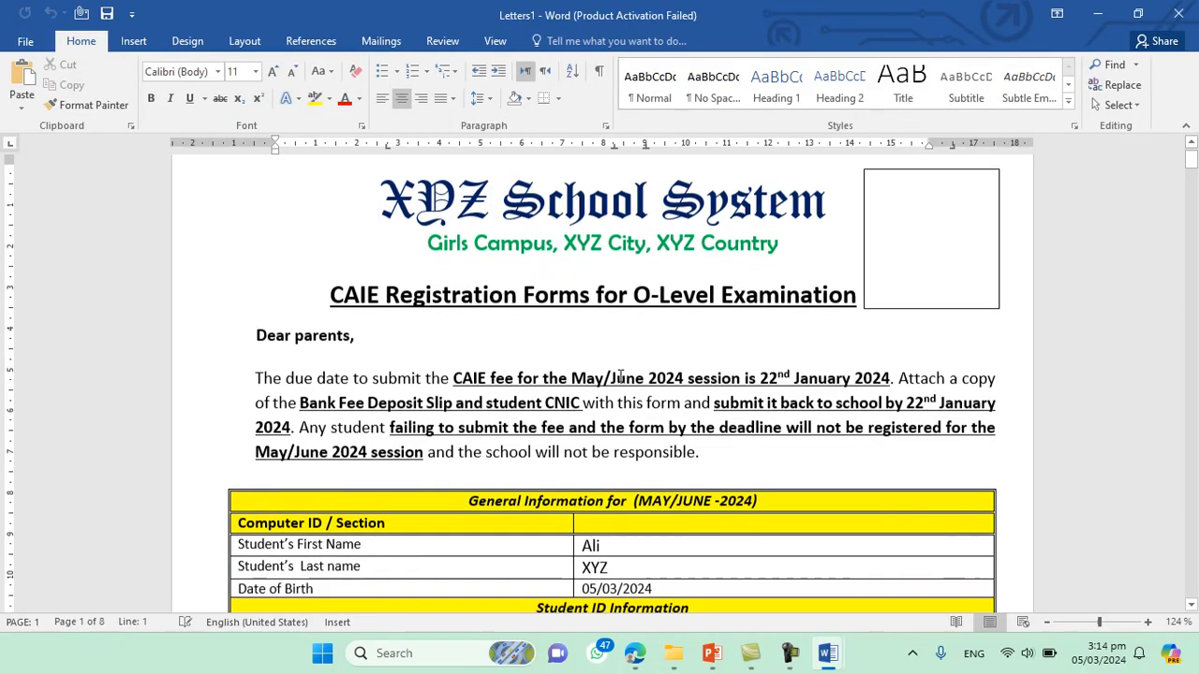
pyautogui.scroll(3, 620, 375)
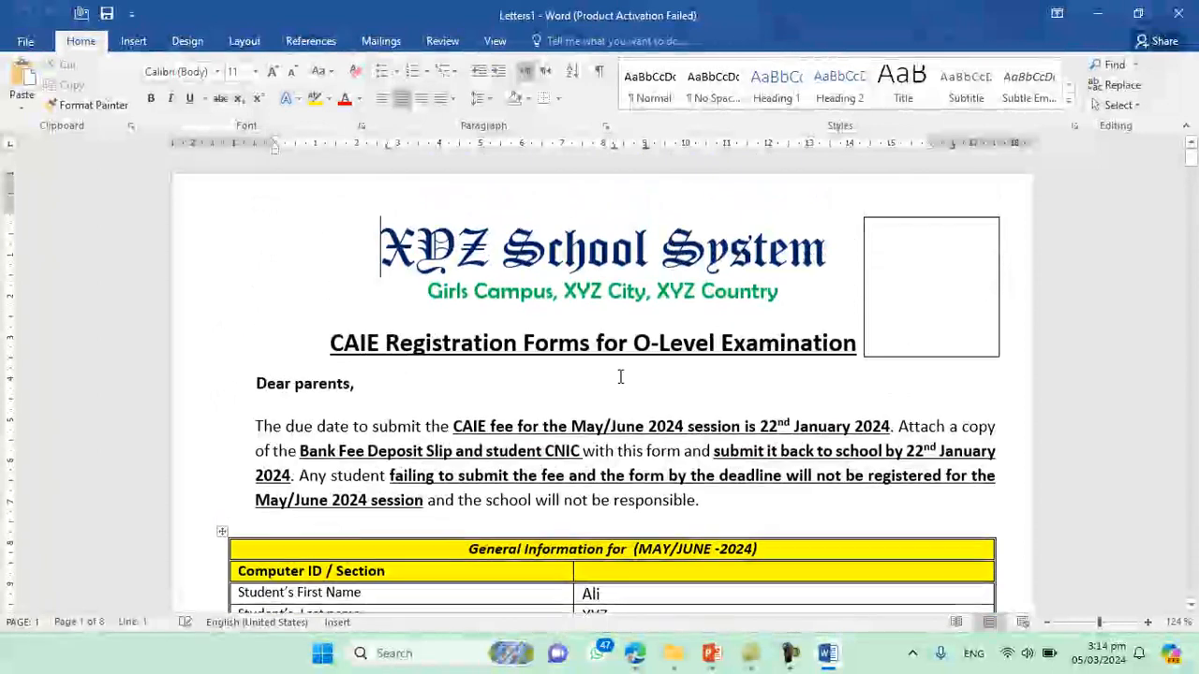
pyautogui.scroll(-8, 620, 378)
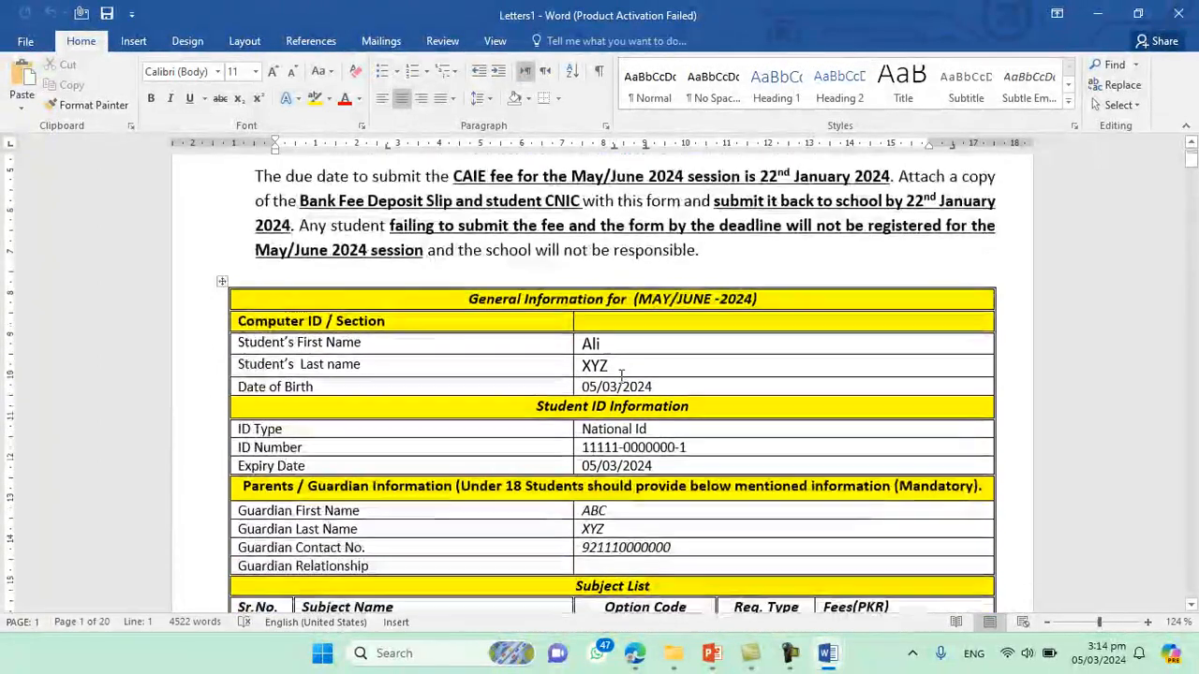
pyautogui.scroll(-3, 621, 377)
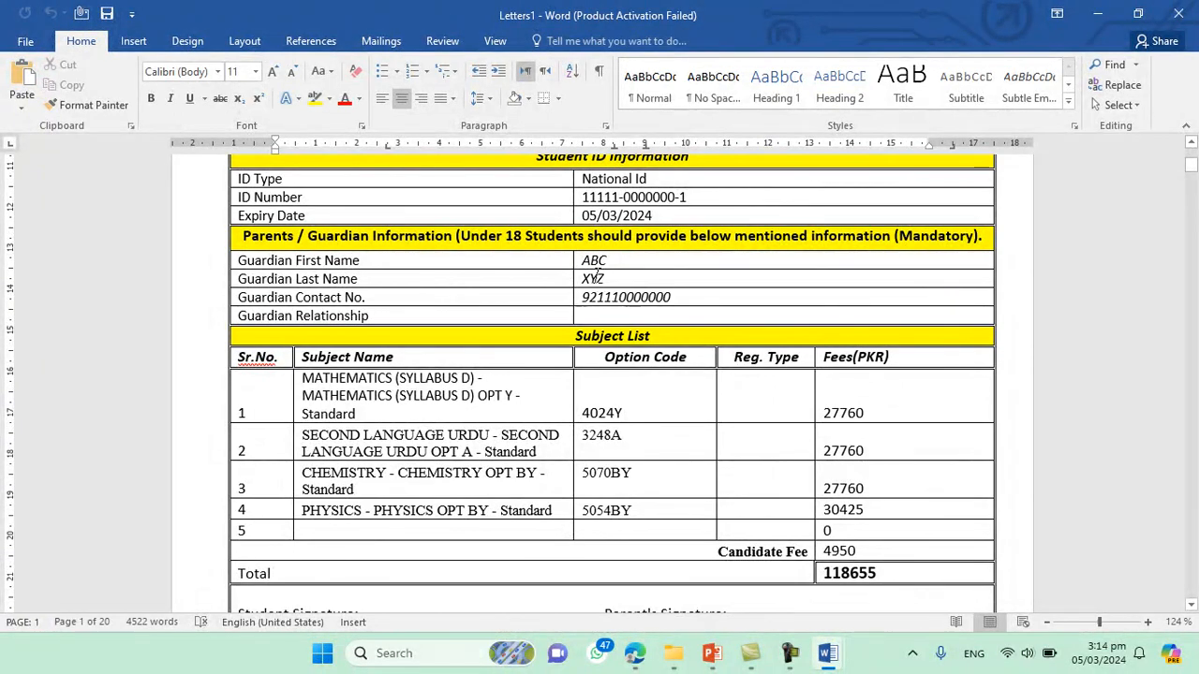
pyautogui.scroll(-1, 593, 332)
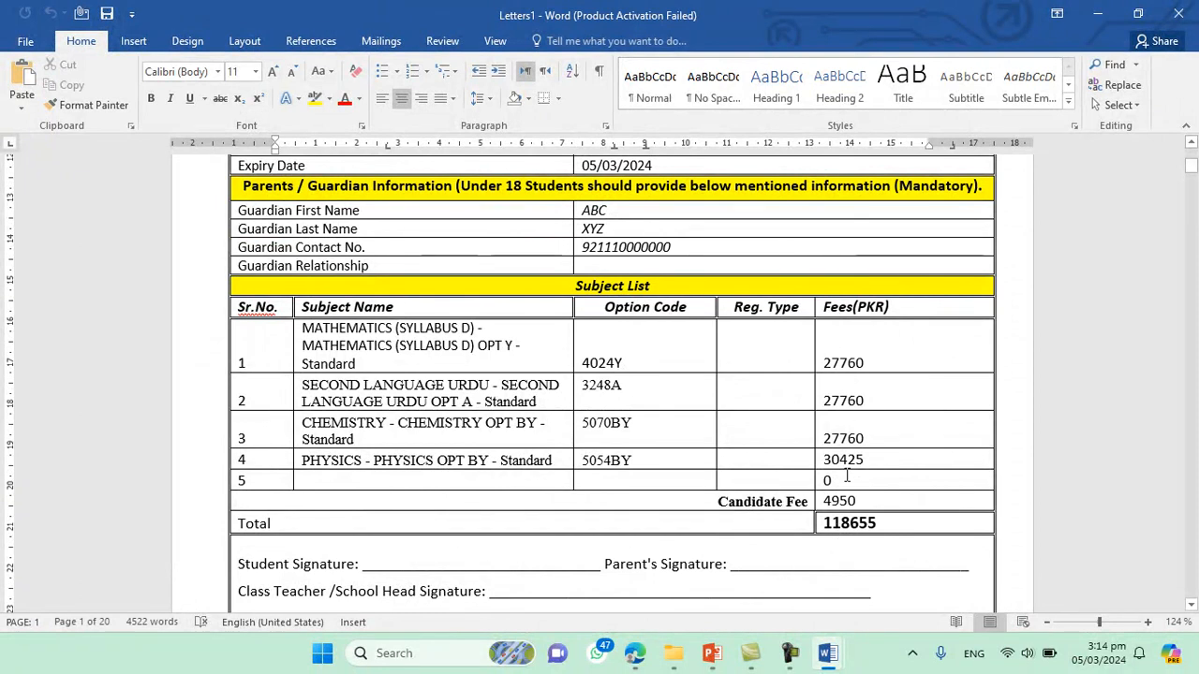
pyautogui.scroll(-14, 813, 496)
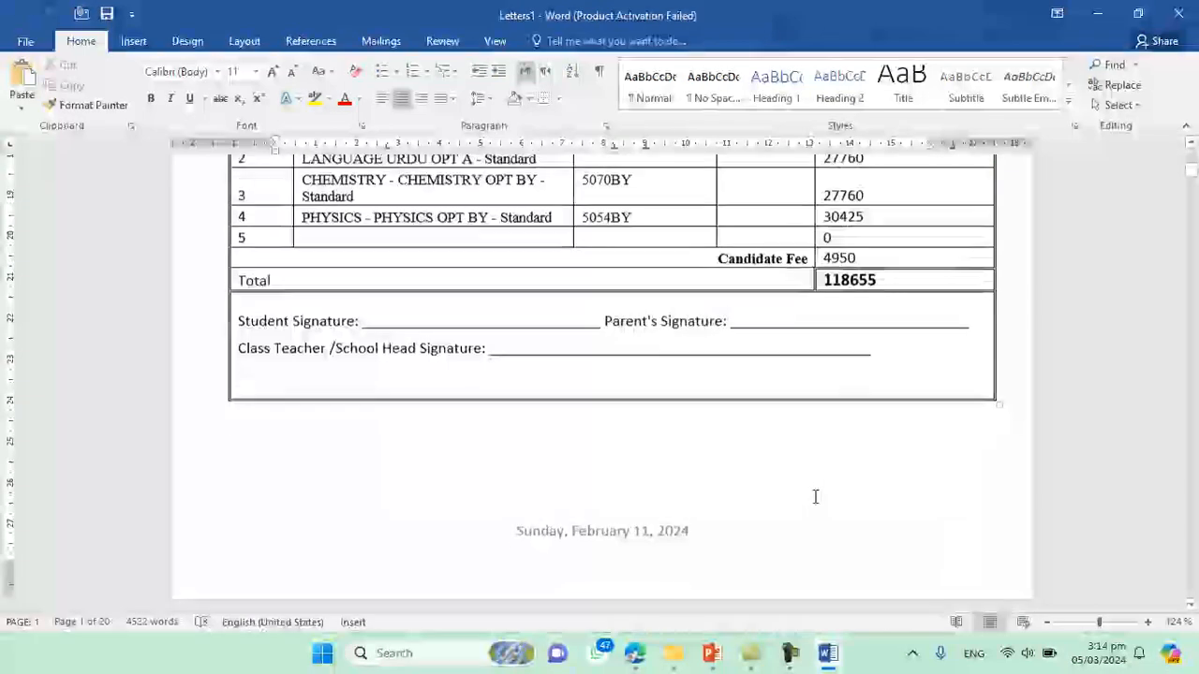
# Look through the following students' merged forms, comparing their names, guardian information, subjects and fees.
pyautogui.scroll(-3, 810, 488)
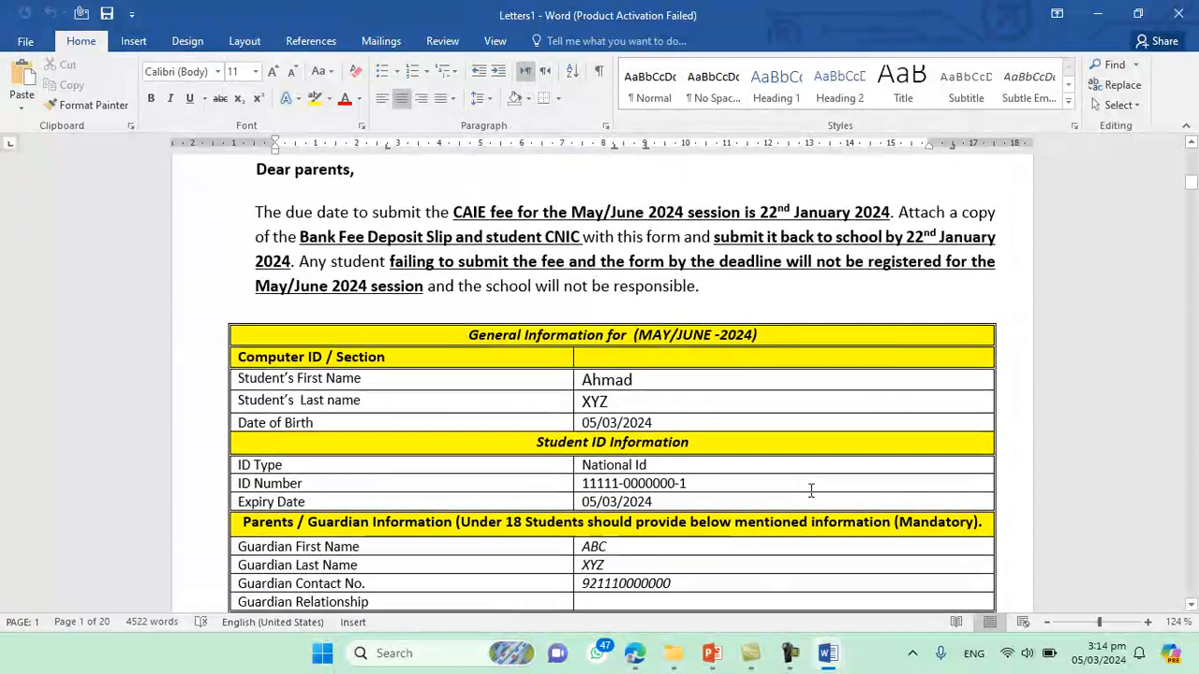
pyautogui.scroll(-4, 810, 488)
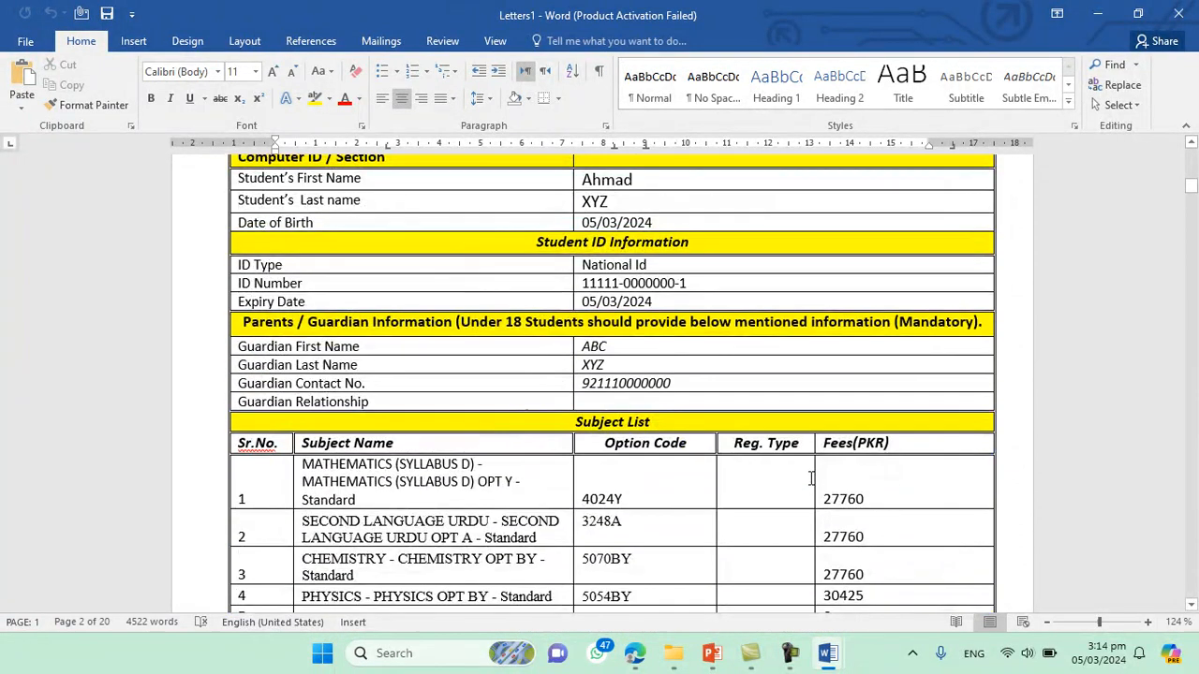
pyautogui.scroll(-3, 803, 327)
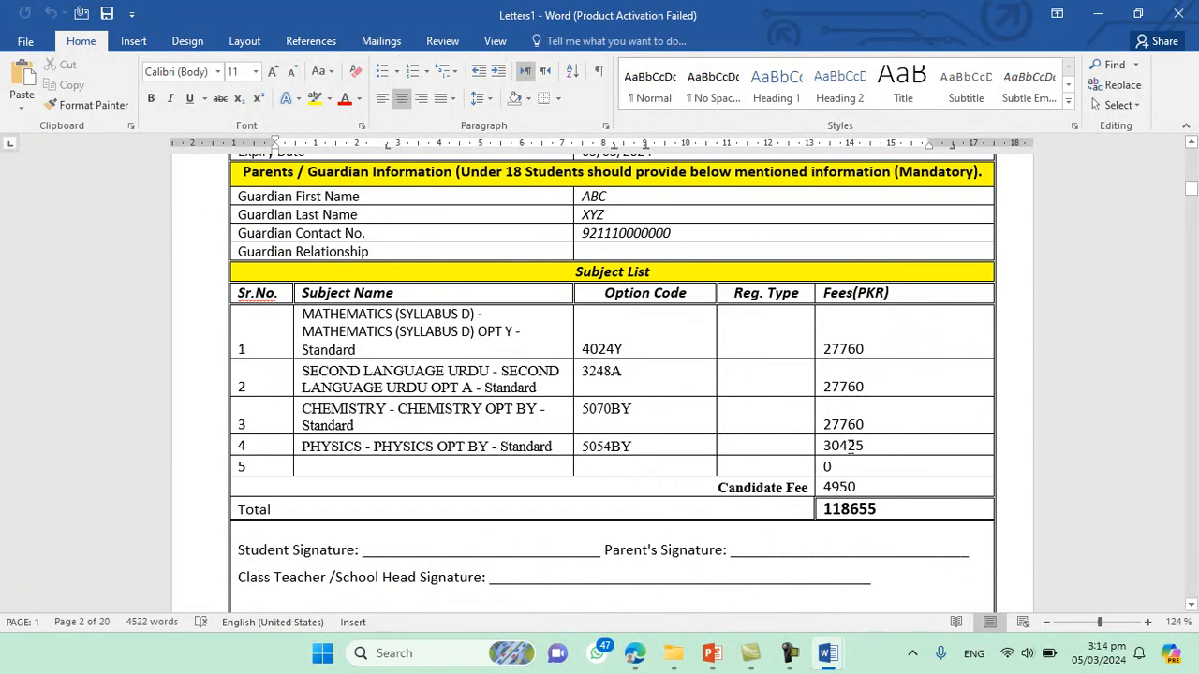
pyautogui.scroll(-10, 845, 510)
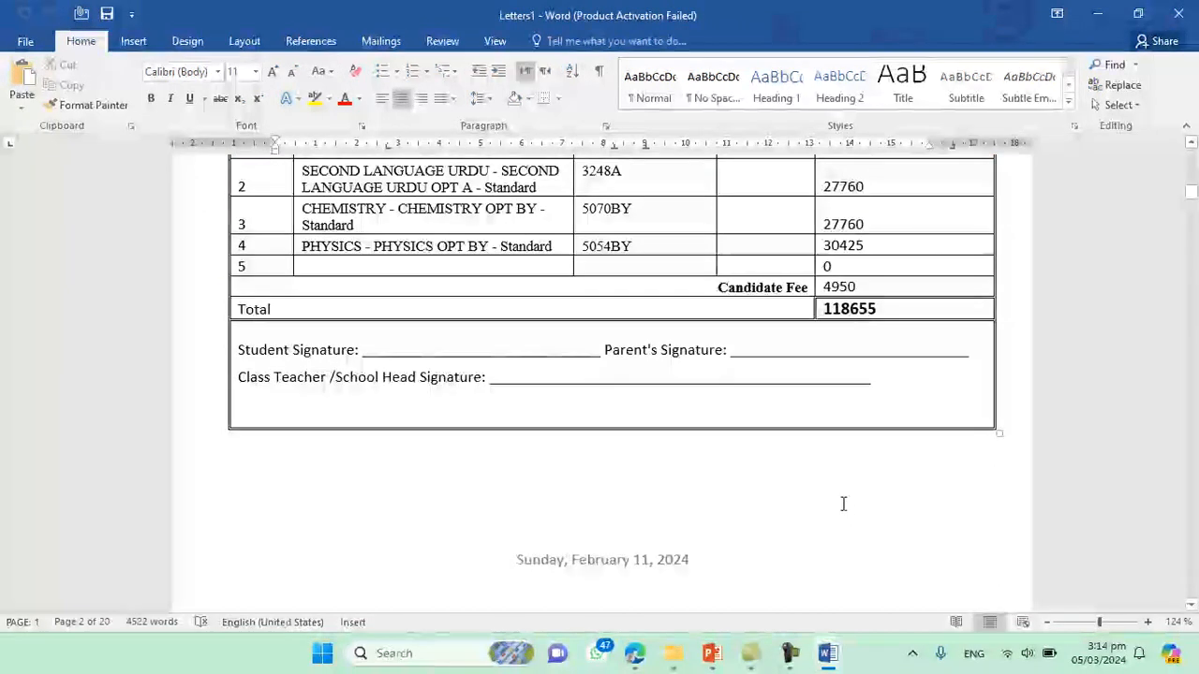
pyautogui.scroll(-5, 840, 496)
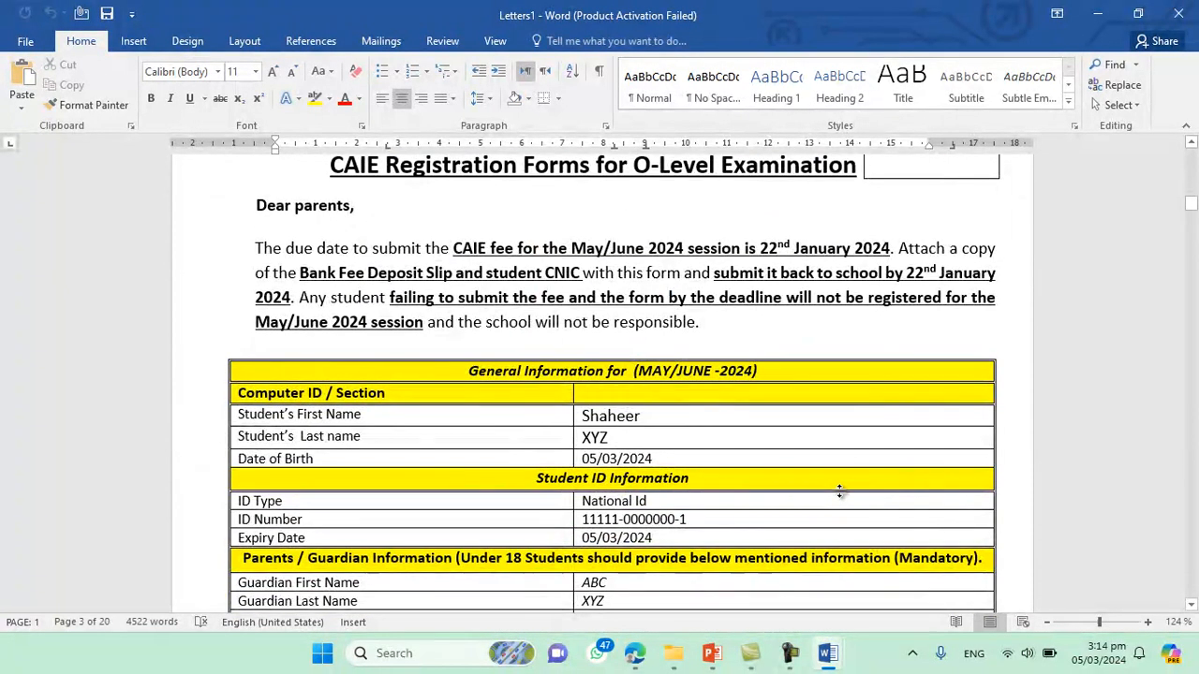
pyautogui.scroll(-20, 841, 487)
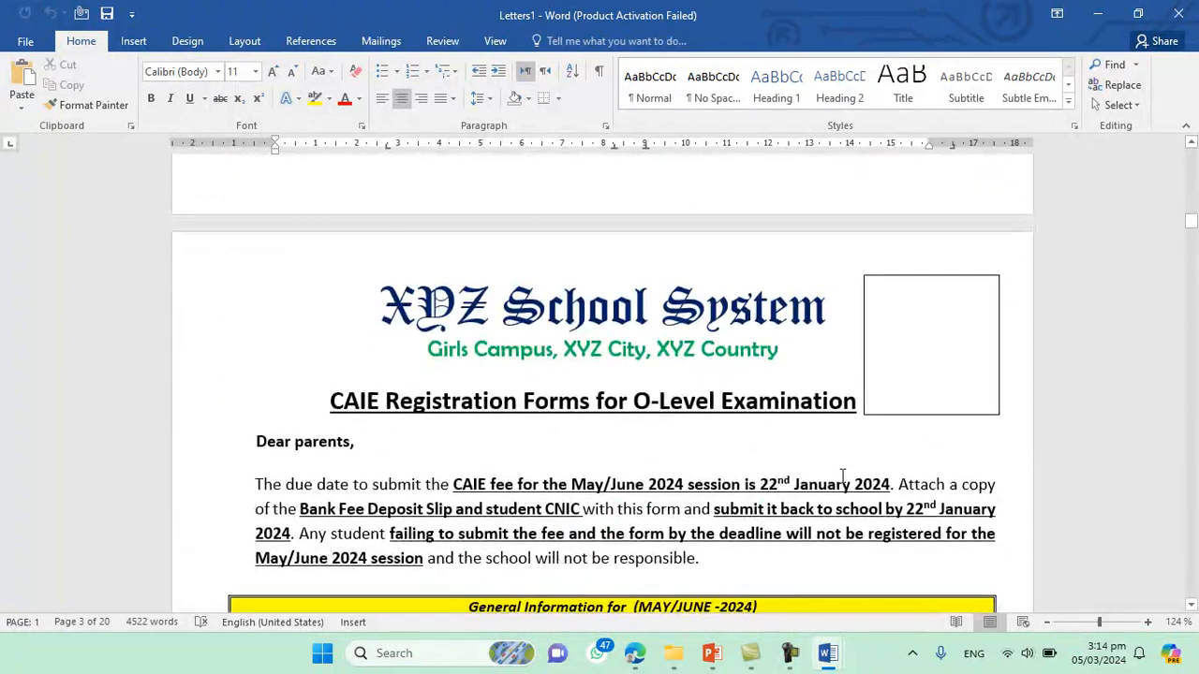
pyautogui.scroll(-10, 842, 473)
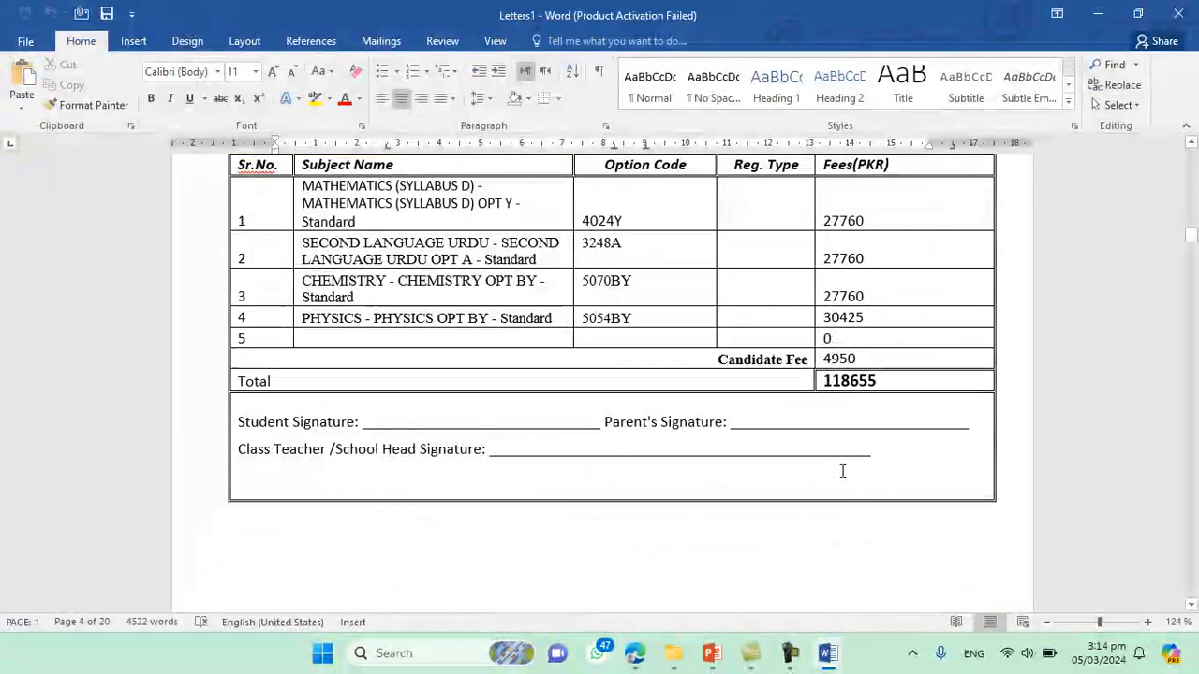
pyautogui.scroll(-19, 832, 431)
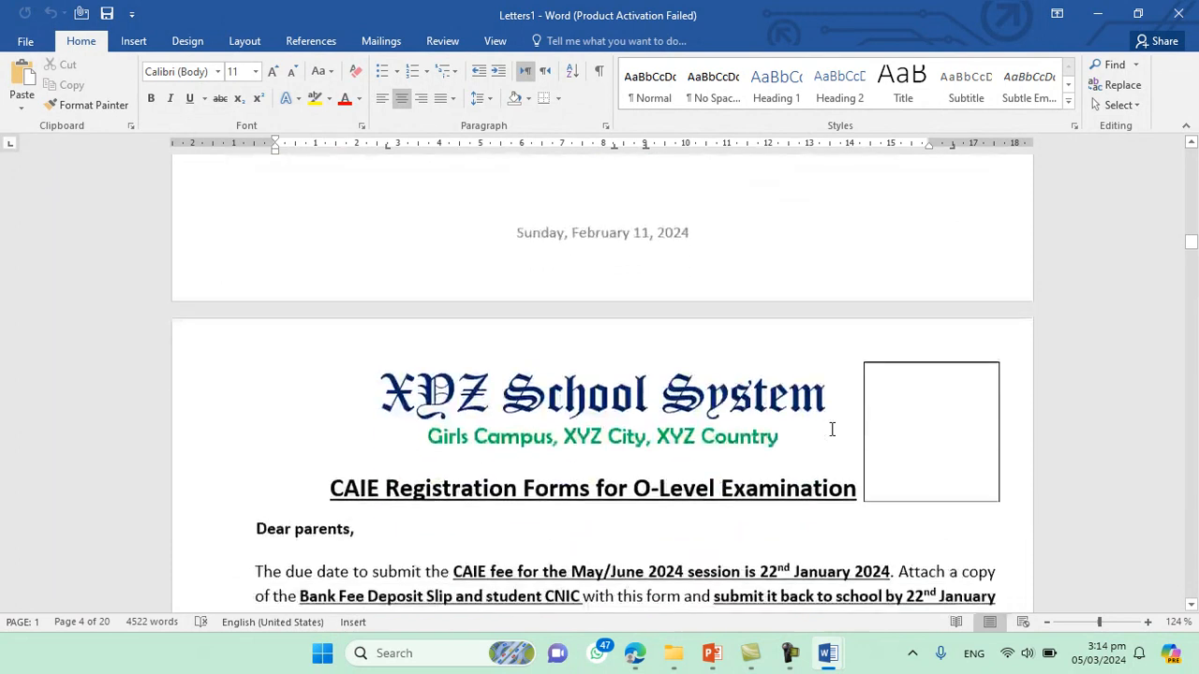
pyautogui.scroll(-17, 831, 423)
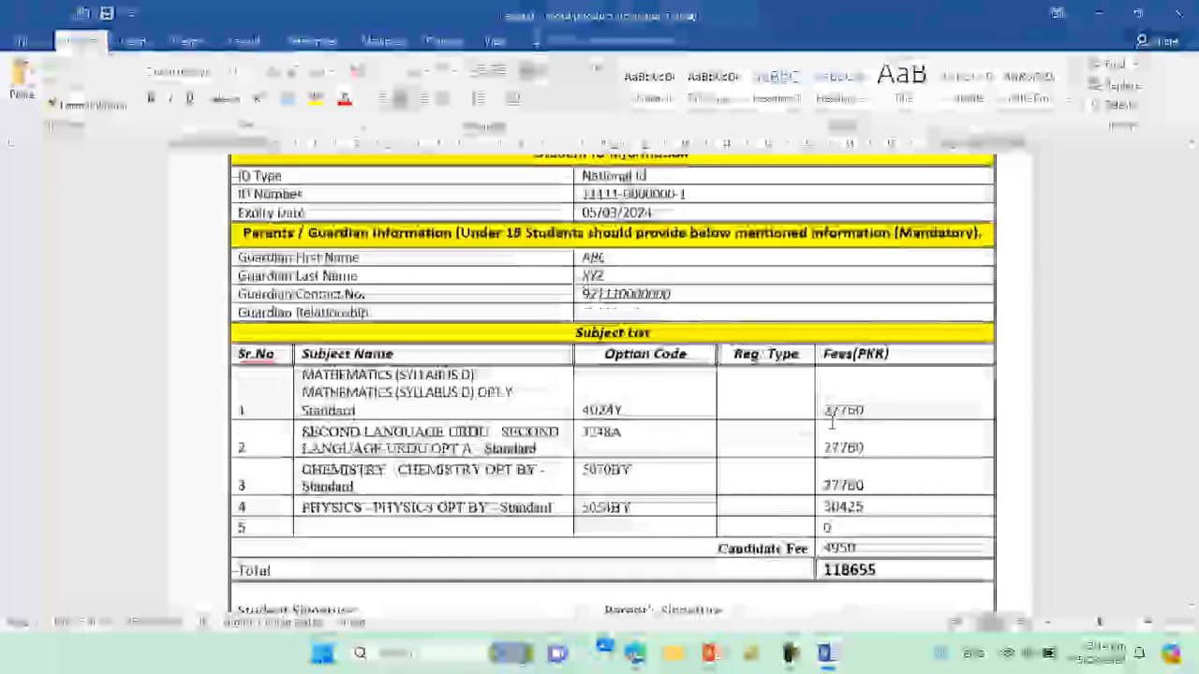
pyautogui.scroll(-3, 832, 422)
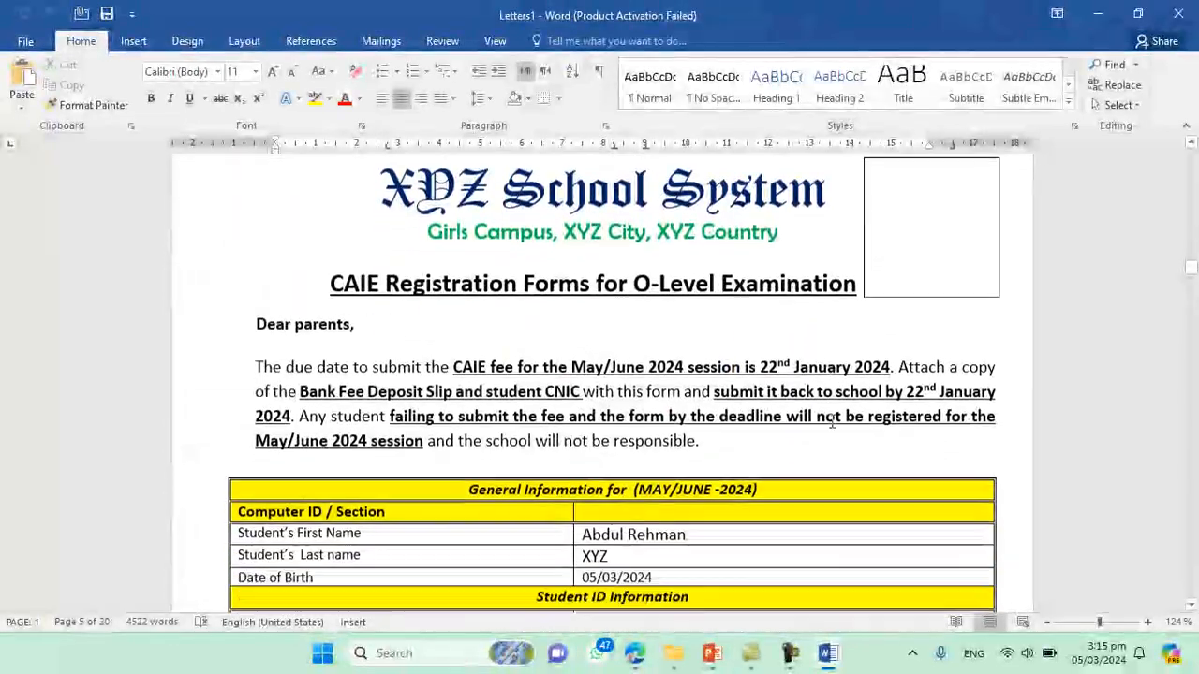
pyautogui.scroll(-10, 832, 421)
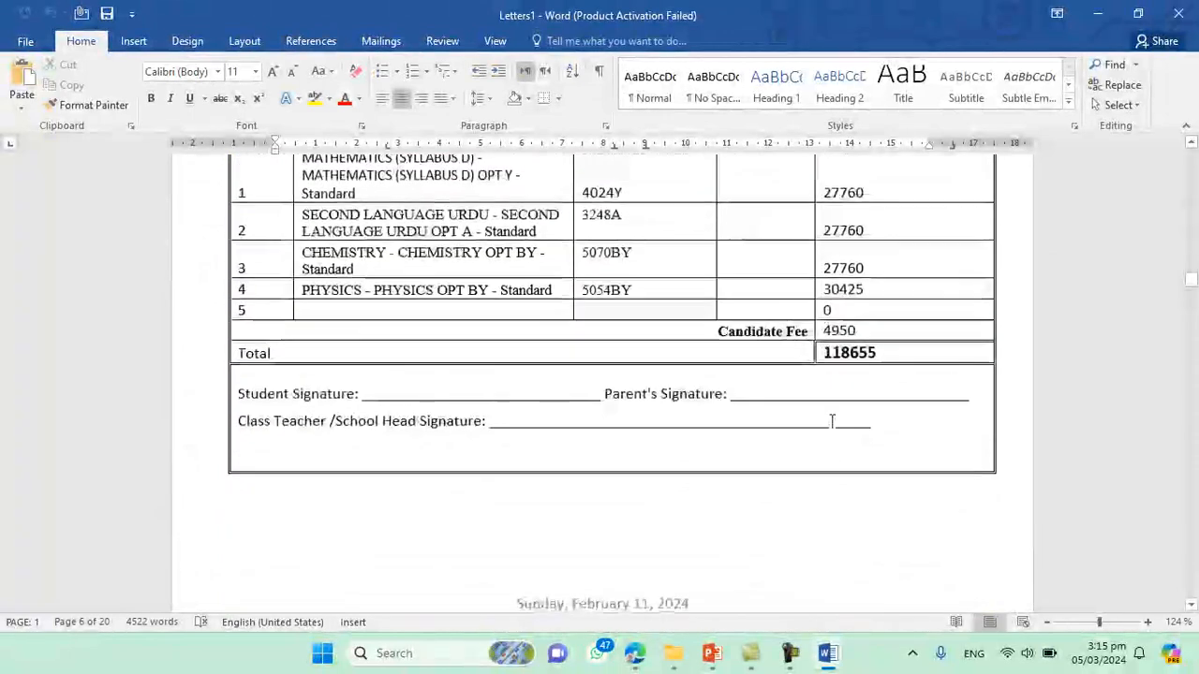
pyautogui.scroll(16, 831, 423)
pyautogui.scroll(-18, 833, 398)
pyautogui.scroll(7, 834, 394)
pyautogui.scroll(20, 835, 394)
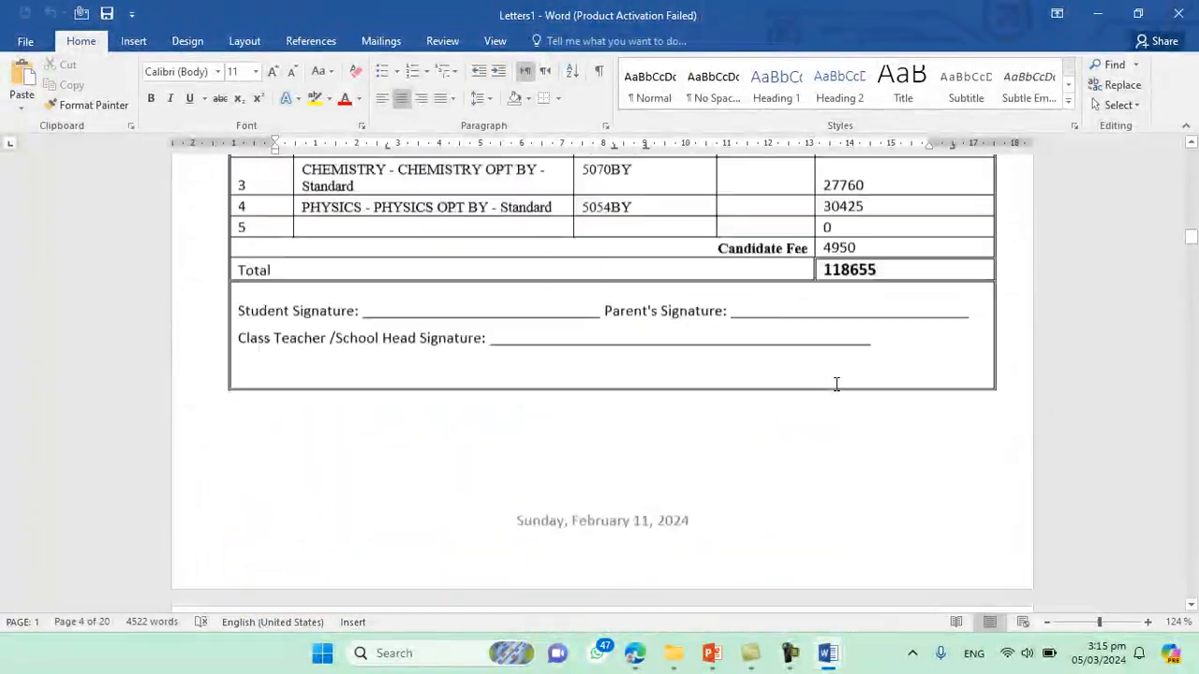
# Inspect the first merged form's photo box, and check the student pictures in XYZ School System.docx.
pyautogui.moveTo(1194, 233); pyautogui.dragTo(1190, 155)
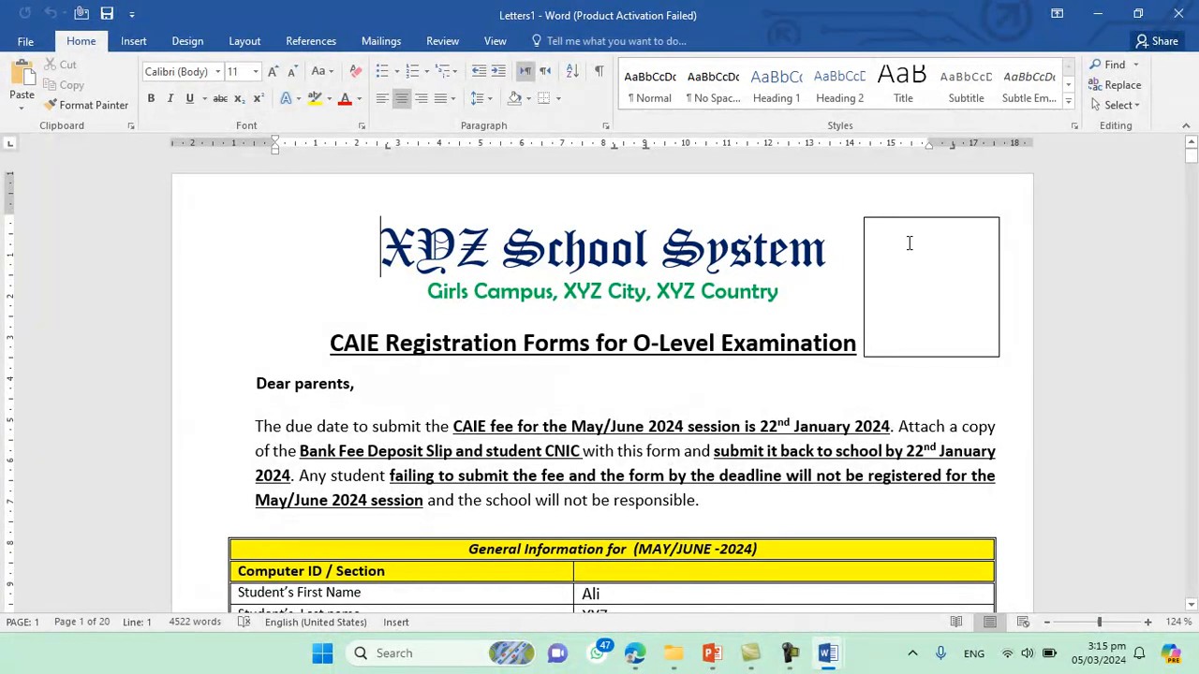
pyautogui.click(908, 243)
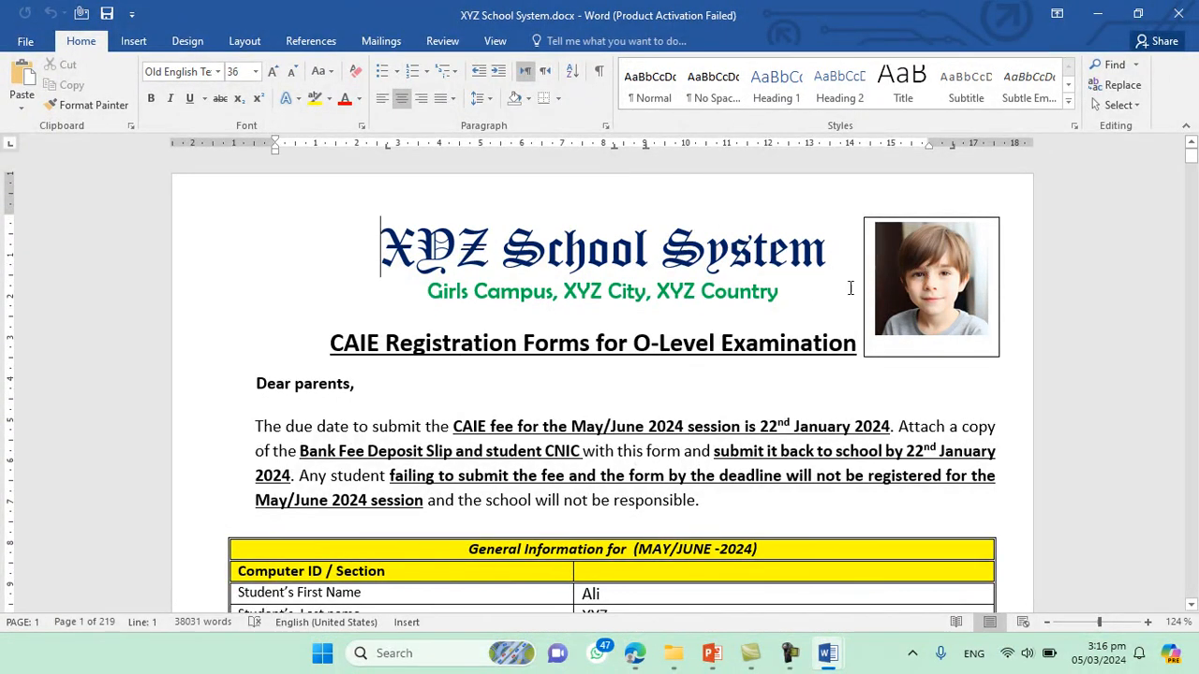
pyautogui.scroll(-10, 917, 309)
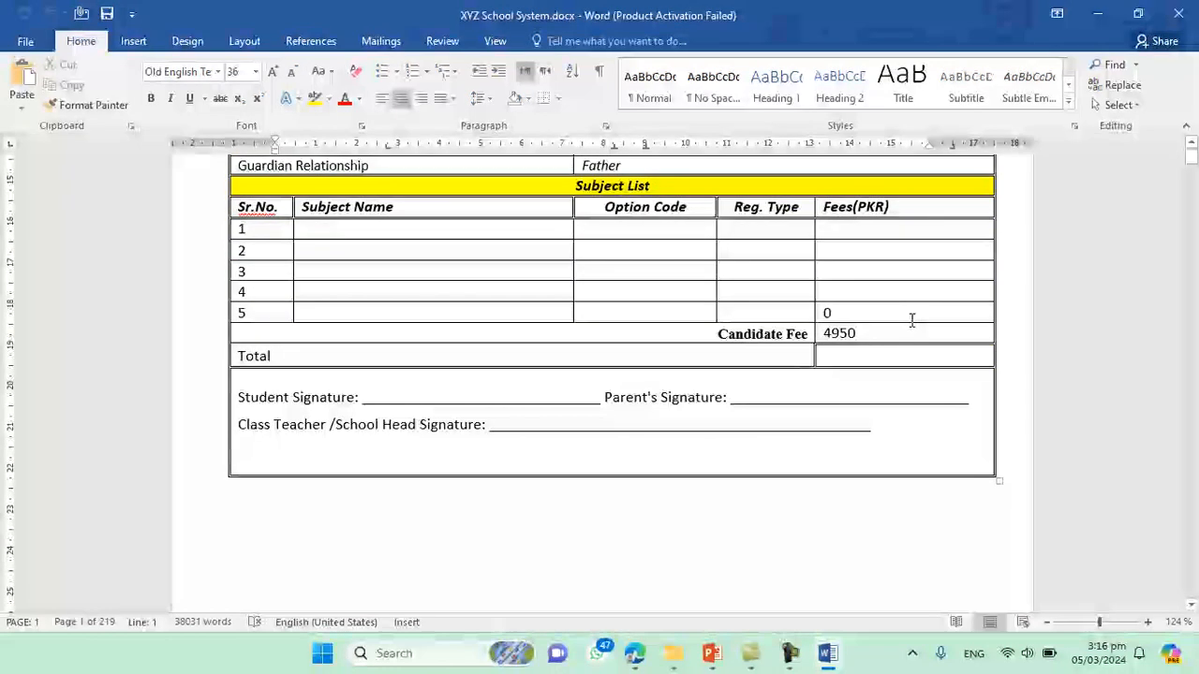
pyautogui.scroll(-4, 912, 321)
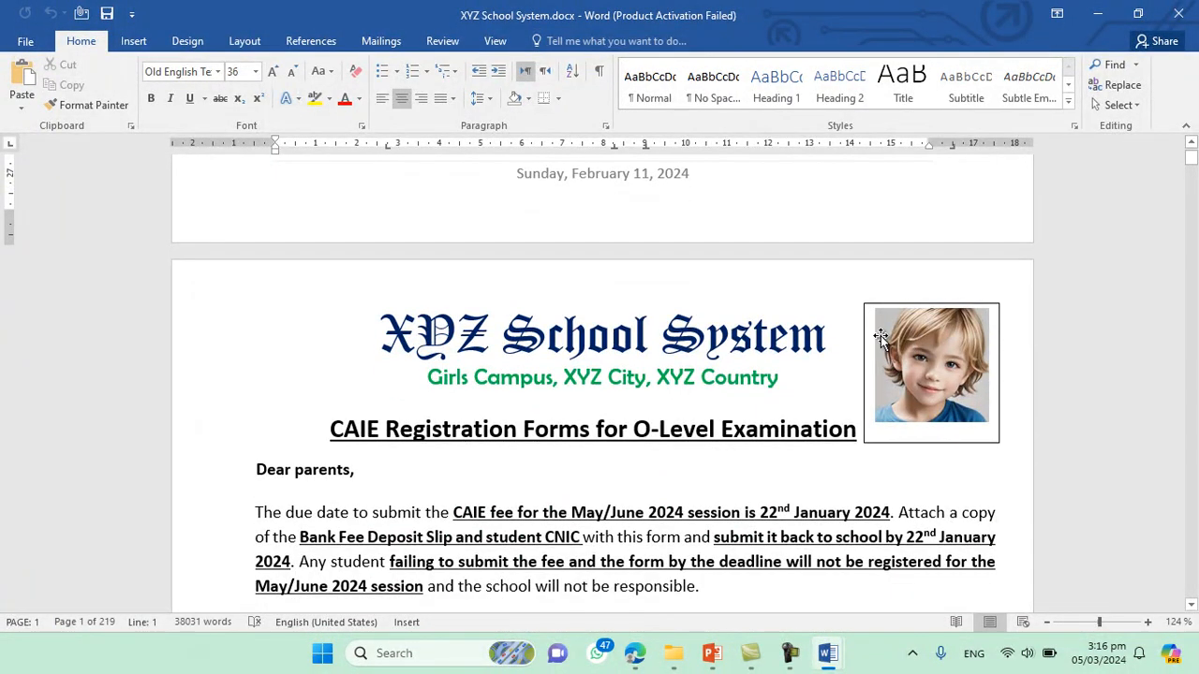
# Compare the student pictures on the first few registration forms, along with the personal details, guardian information and subject lists.
pyautogui.scroll(-8, 880, 334)
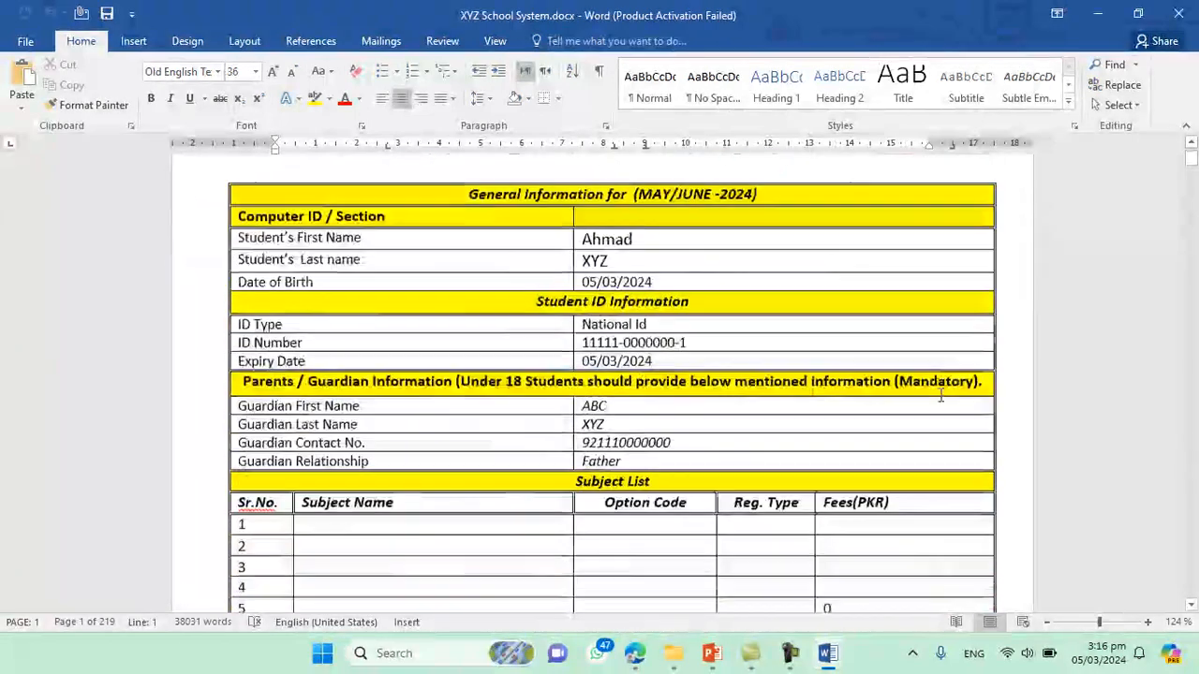
pyautogui.scroll(-7, 940, 393)
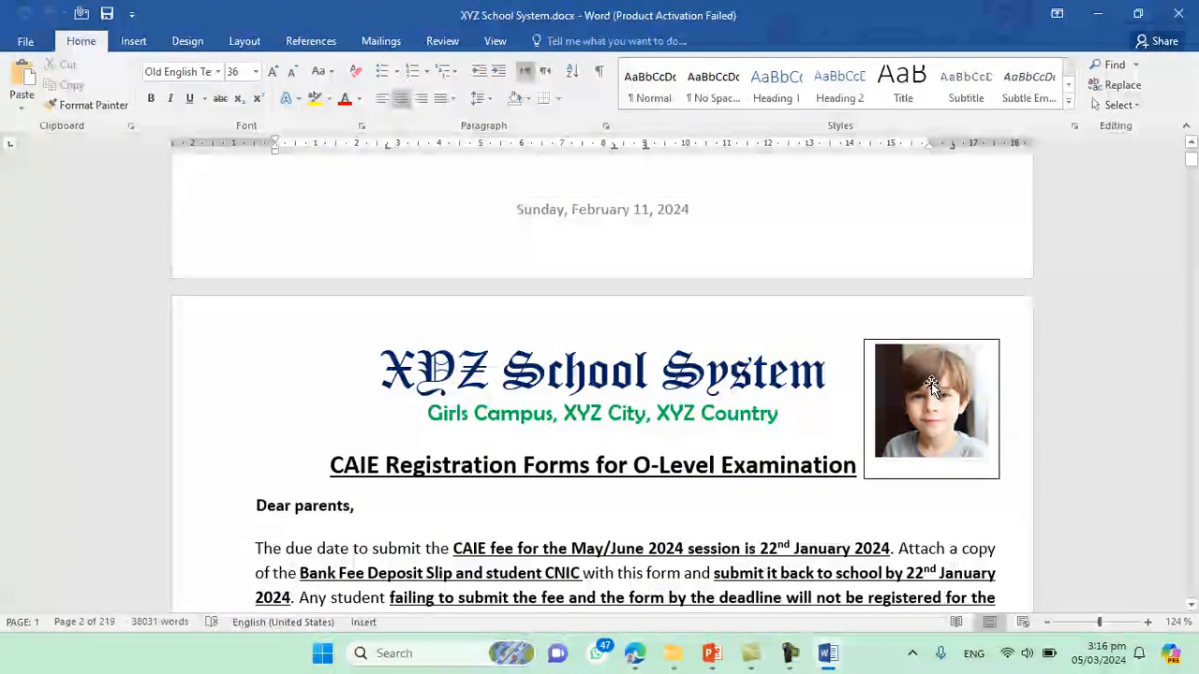
pyautogui.scroll(-1, 843, 393)
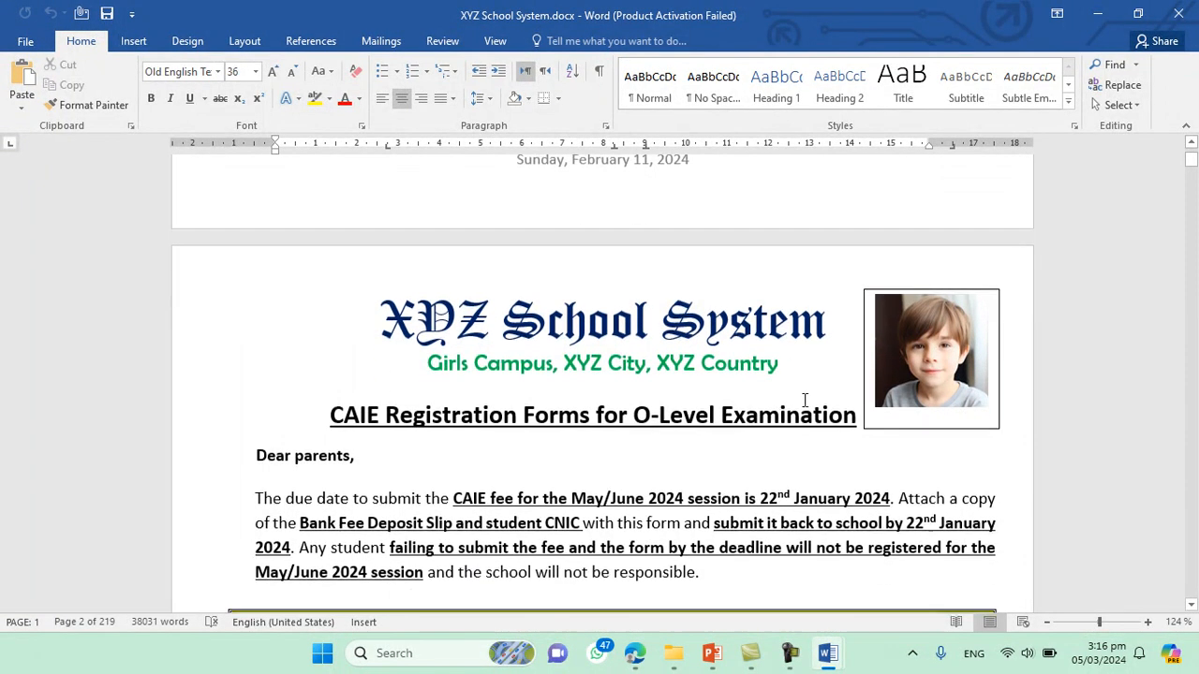
pyautogui.scroll(-15, 808, 393)
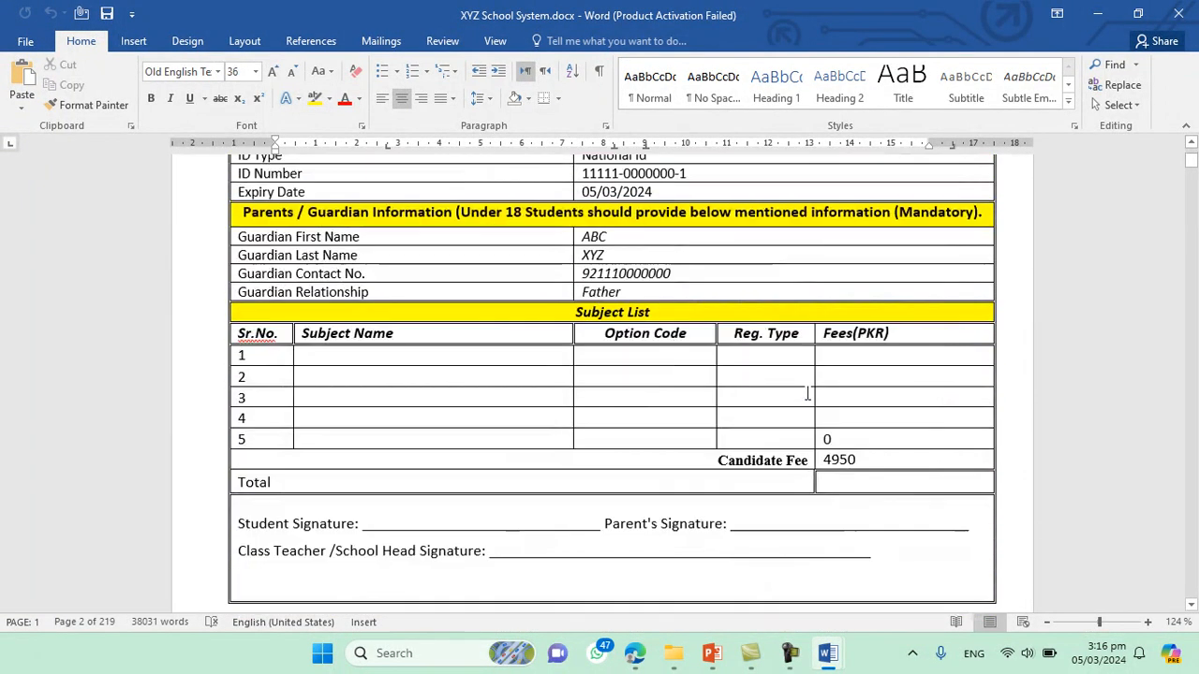
pyautogui.scroll(20, 808, 392)
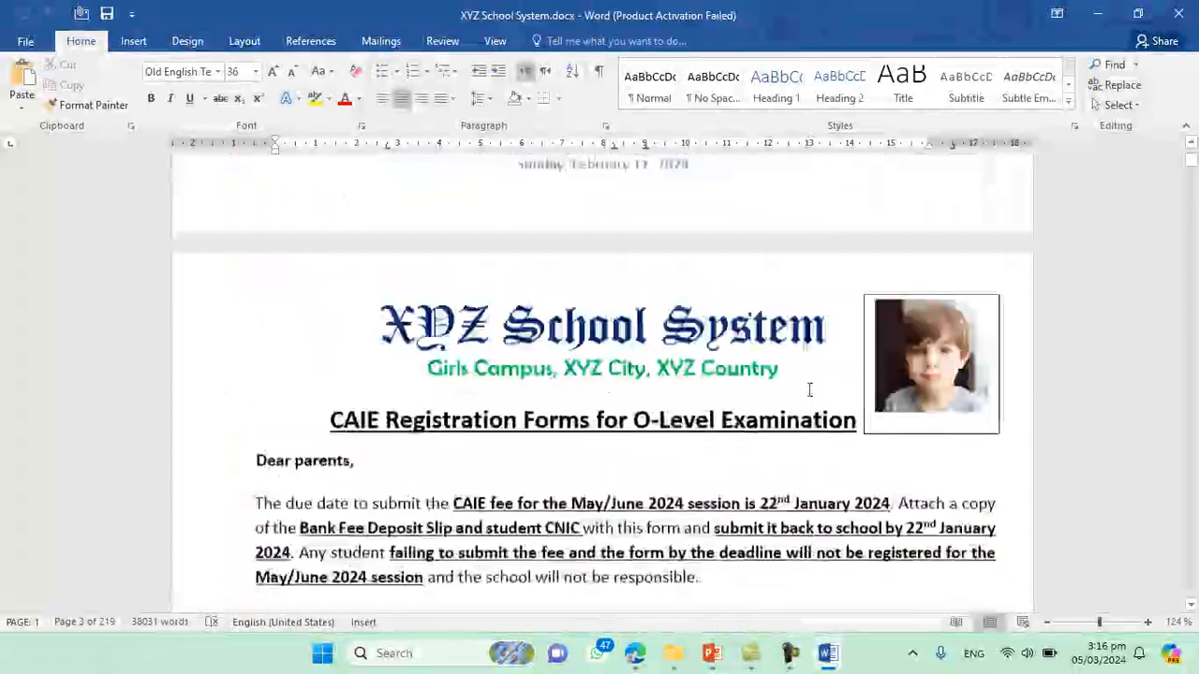
pyautogui.scroll(15, 810, 388)
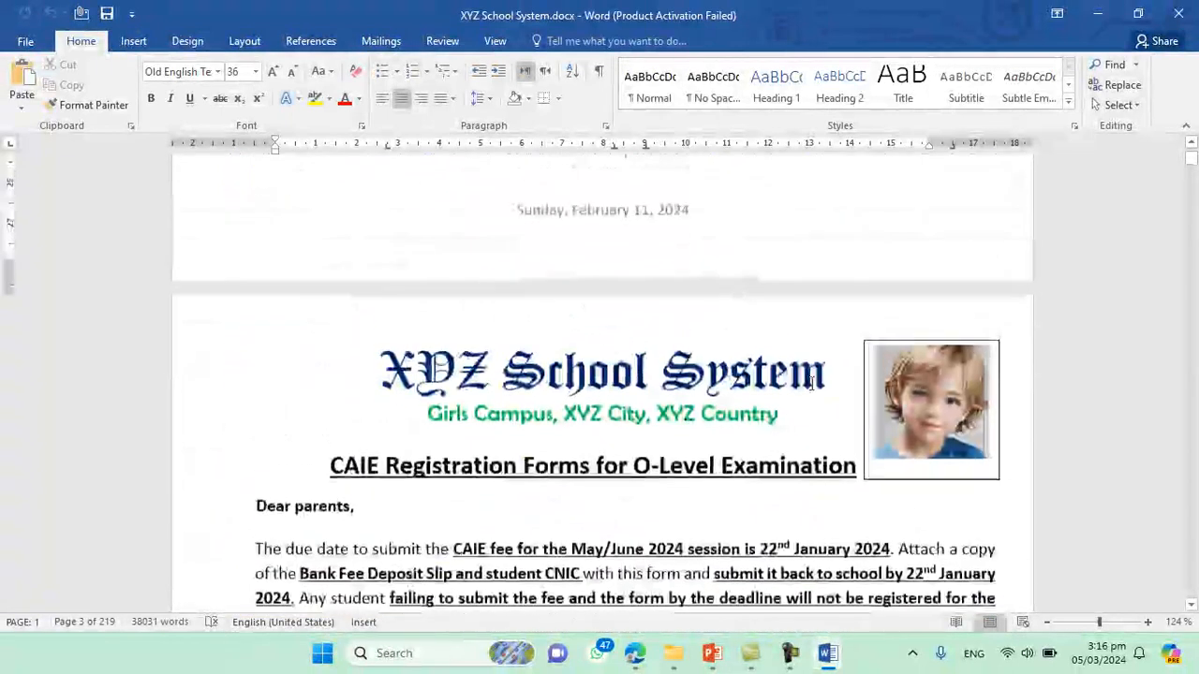
pyautogui.moveTo(829, 659)
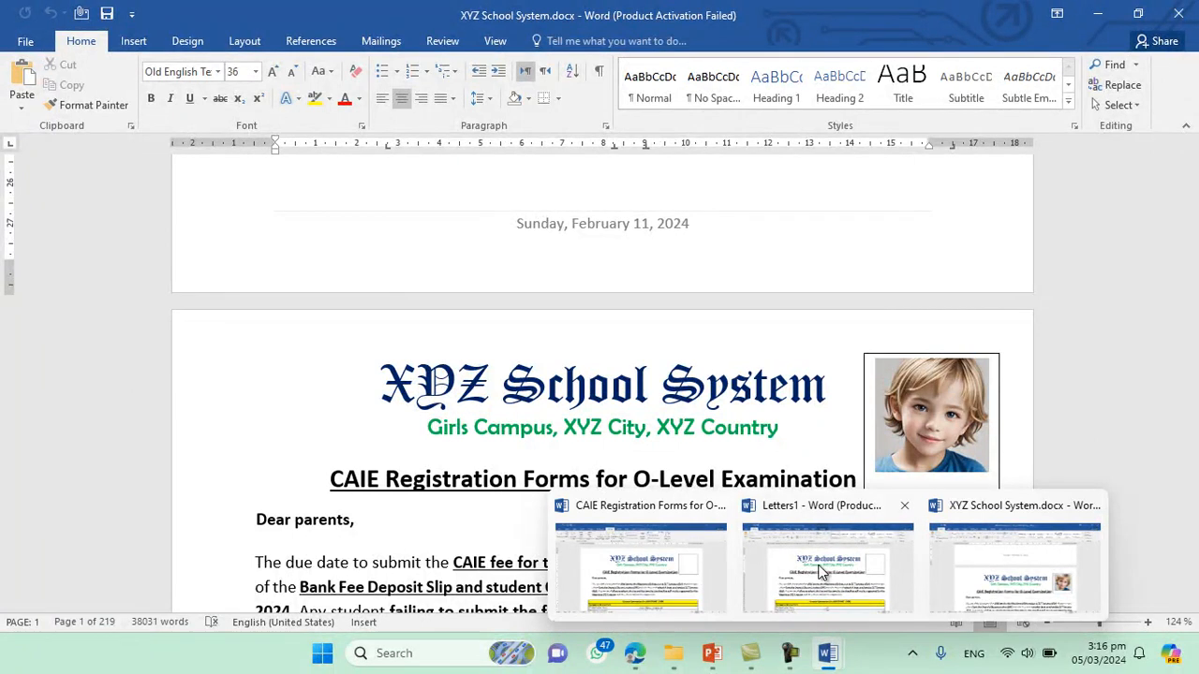
pyautogui.click(827, 360)
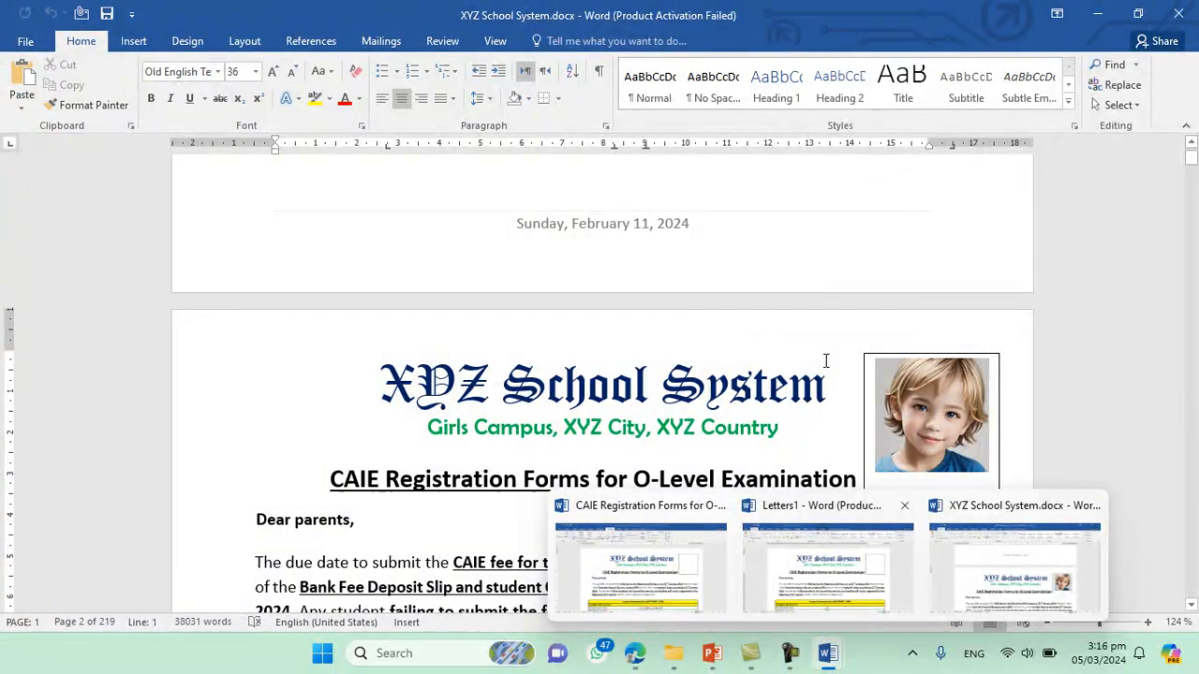